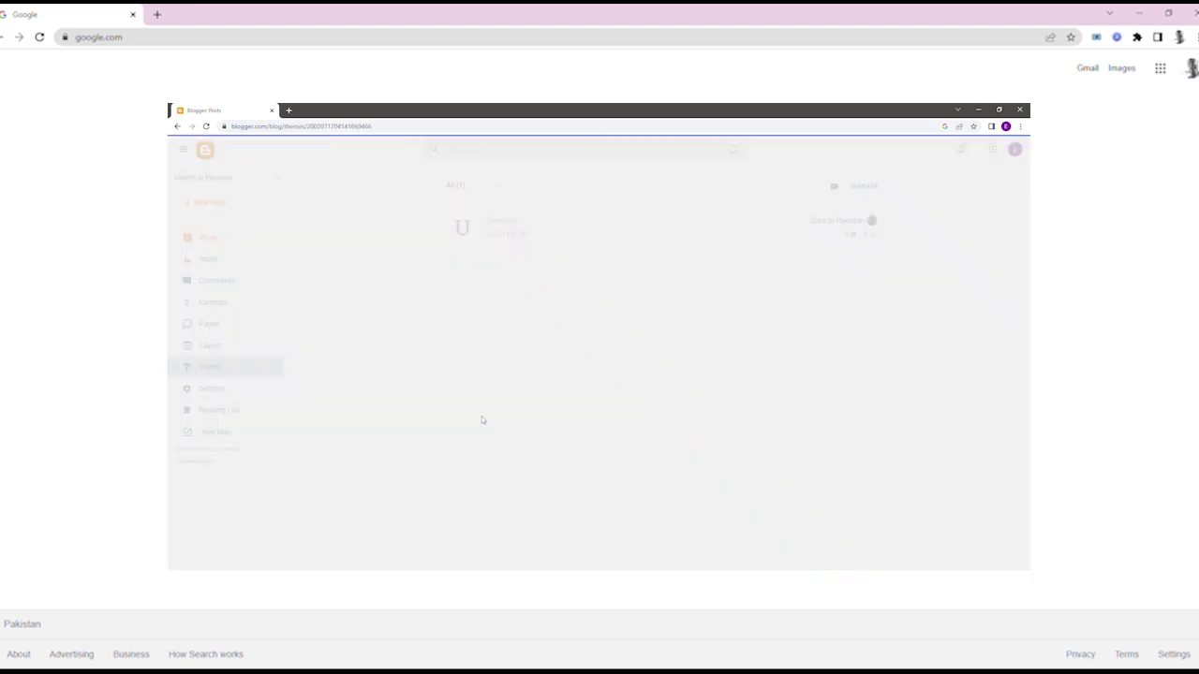
click(212, 346)
click(212, 325)
click(234, 280)
click(228, 262)
click(229, 305)
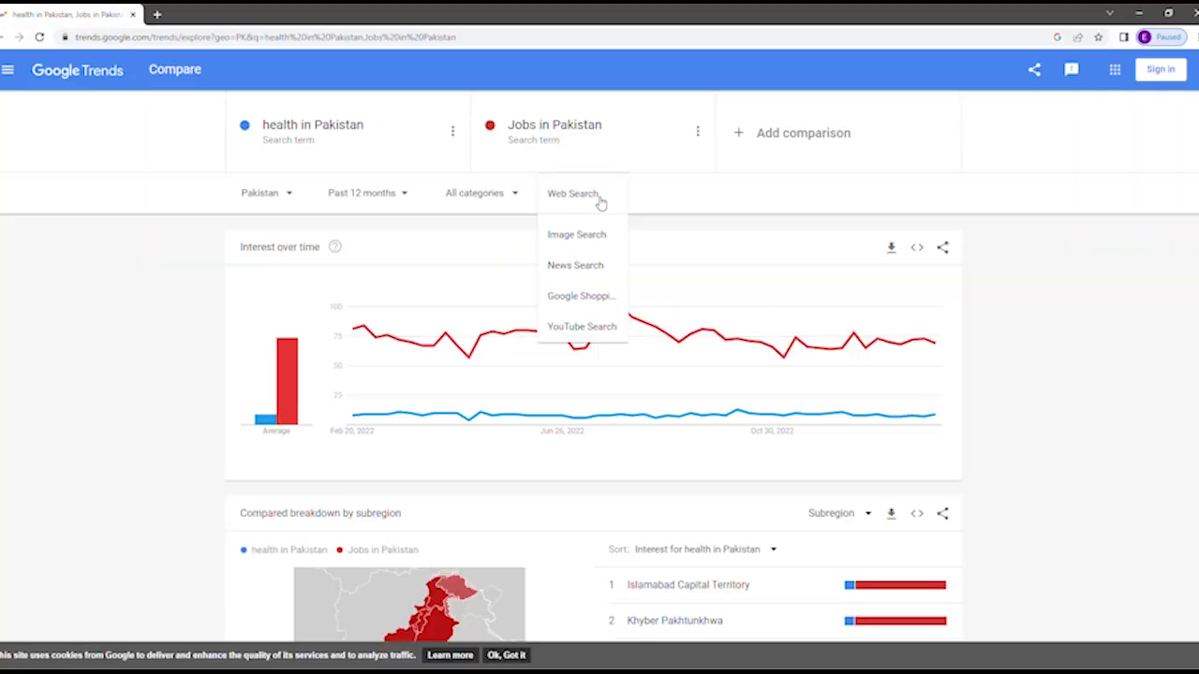
Step: Examine the Google Trends comparison of "health in Pakistan" and "Jobs in Pakistan", including the subregion breakdown and related queries
click(597, 200)
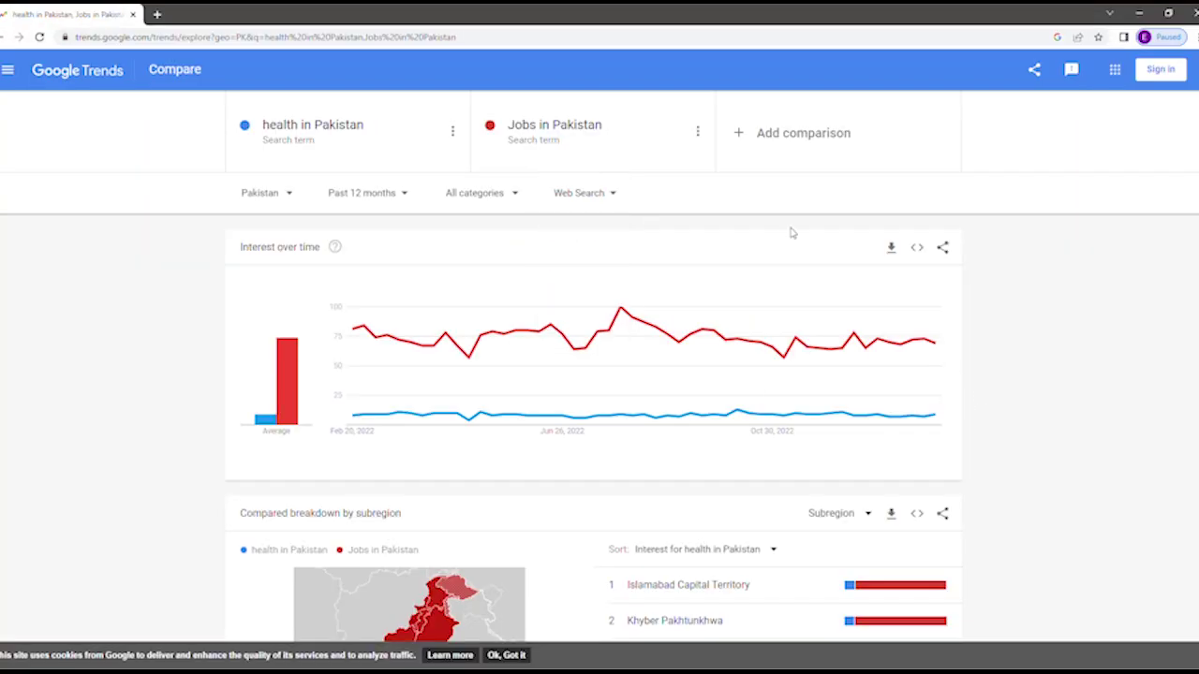
scroll(1012, 320, down, 3)
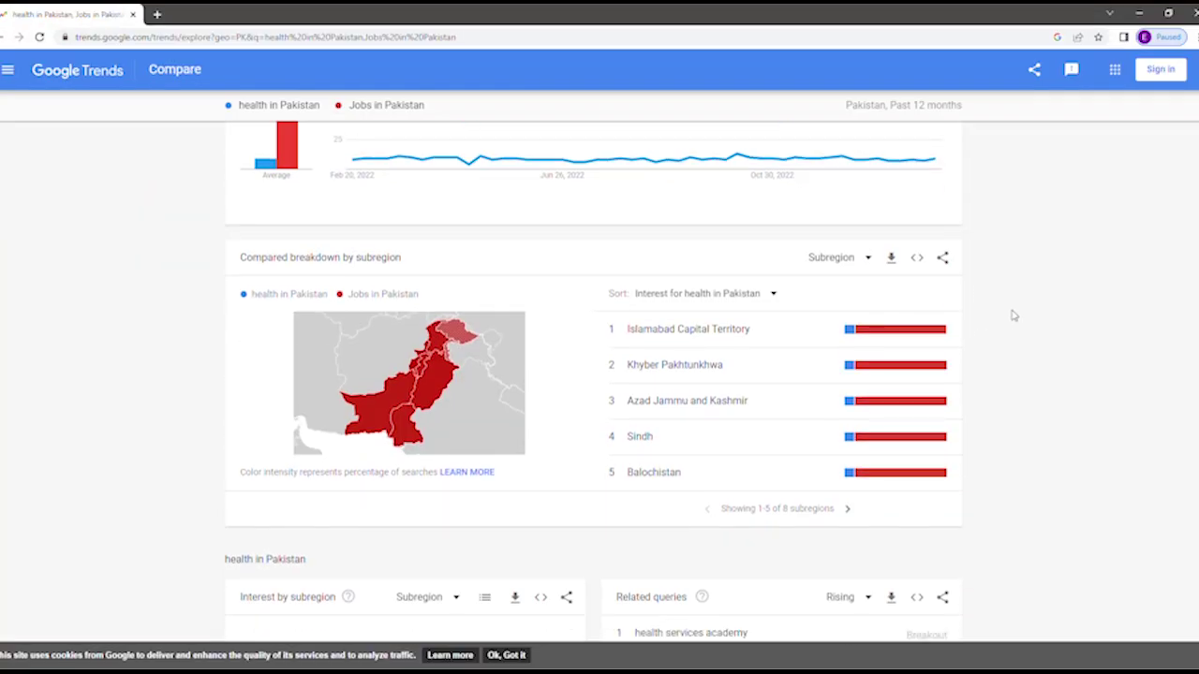
click(847, 509)
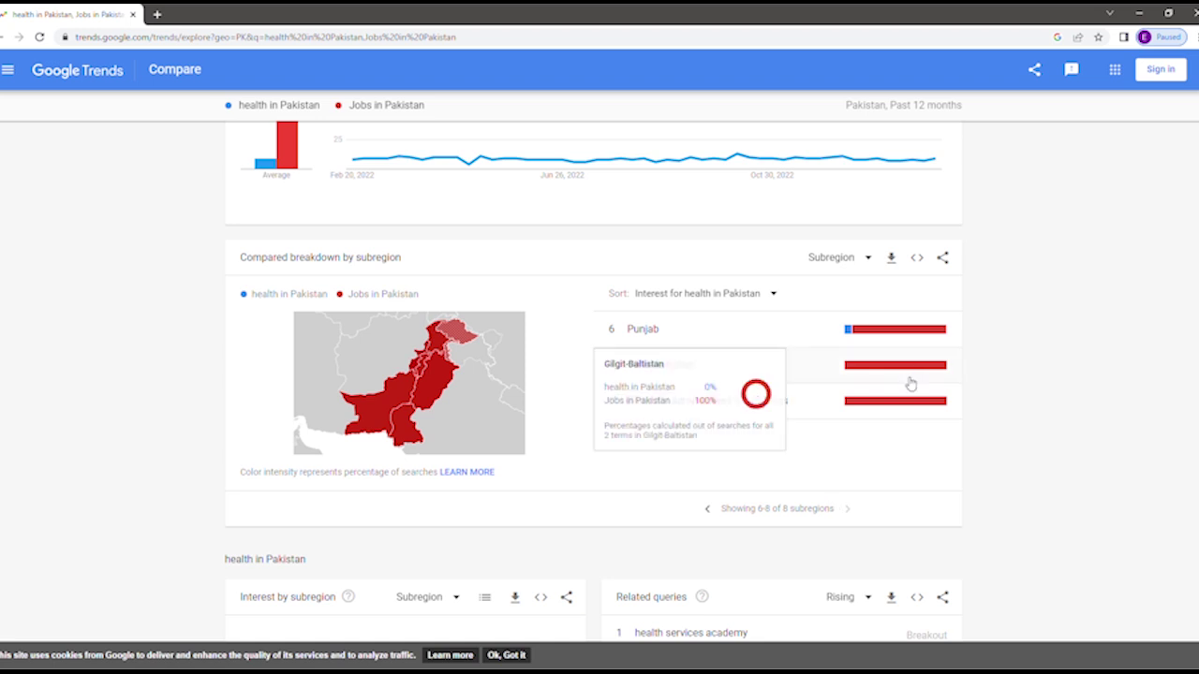
scroll(1021, 453, down, 3)
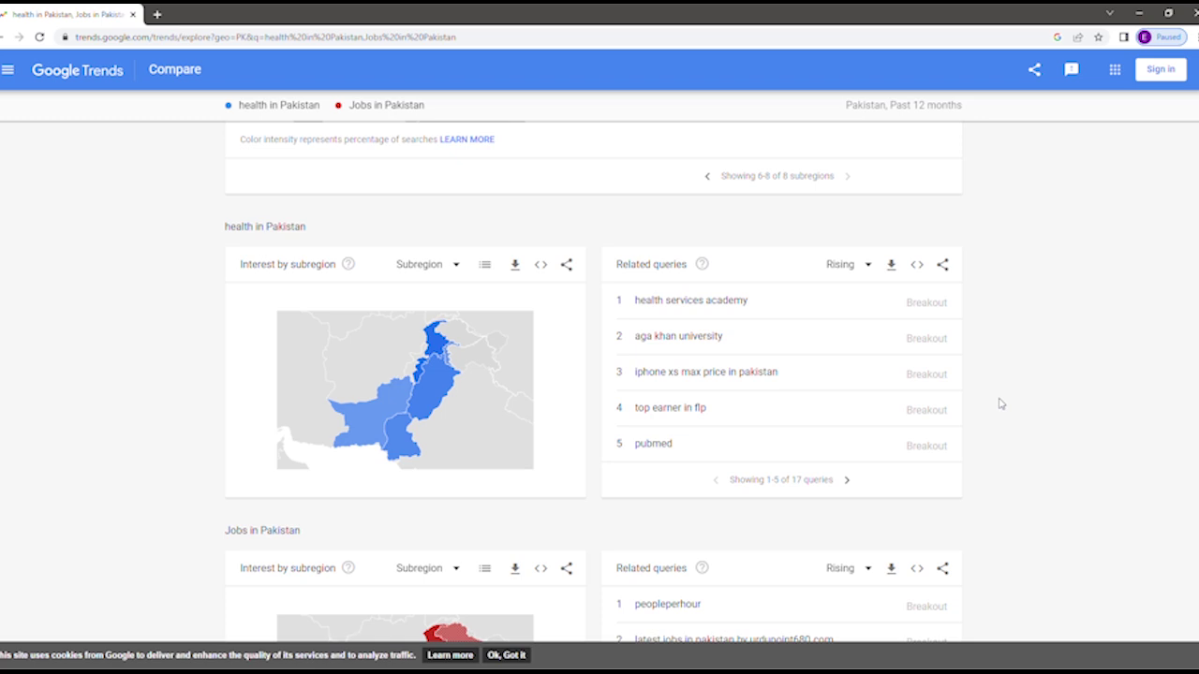
scroll(1002, 403, down, 1)
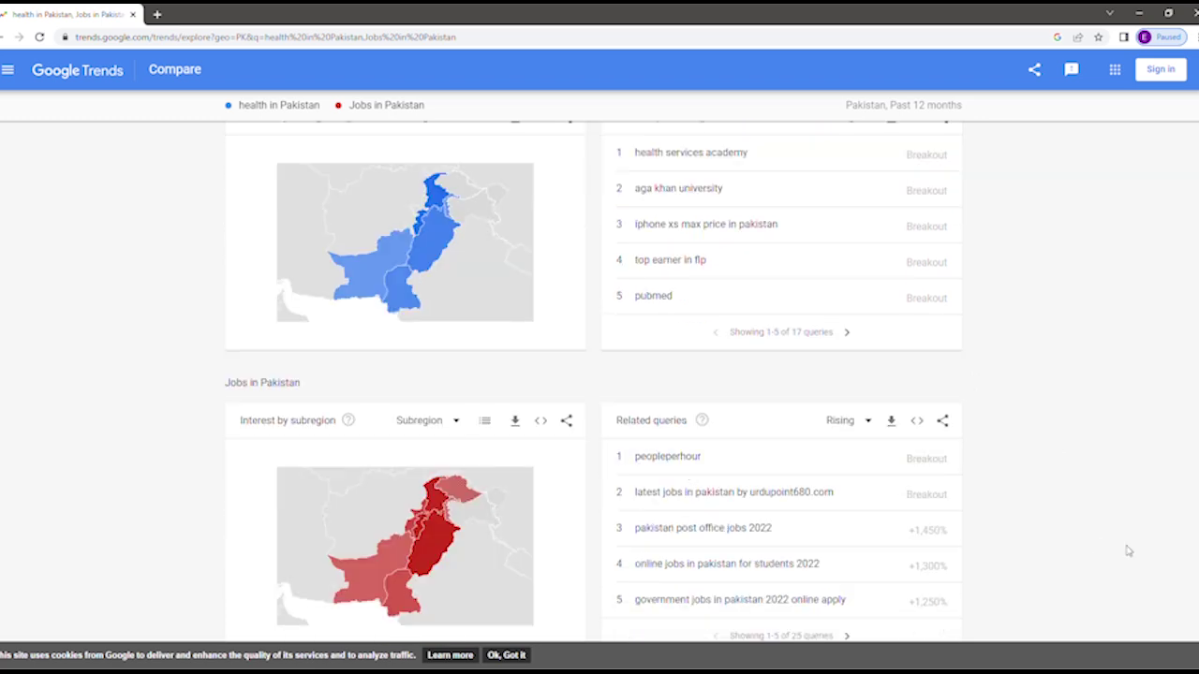
click(848, 636)
click(847, 636)
scroll(937, 600, up, 10)
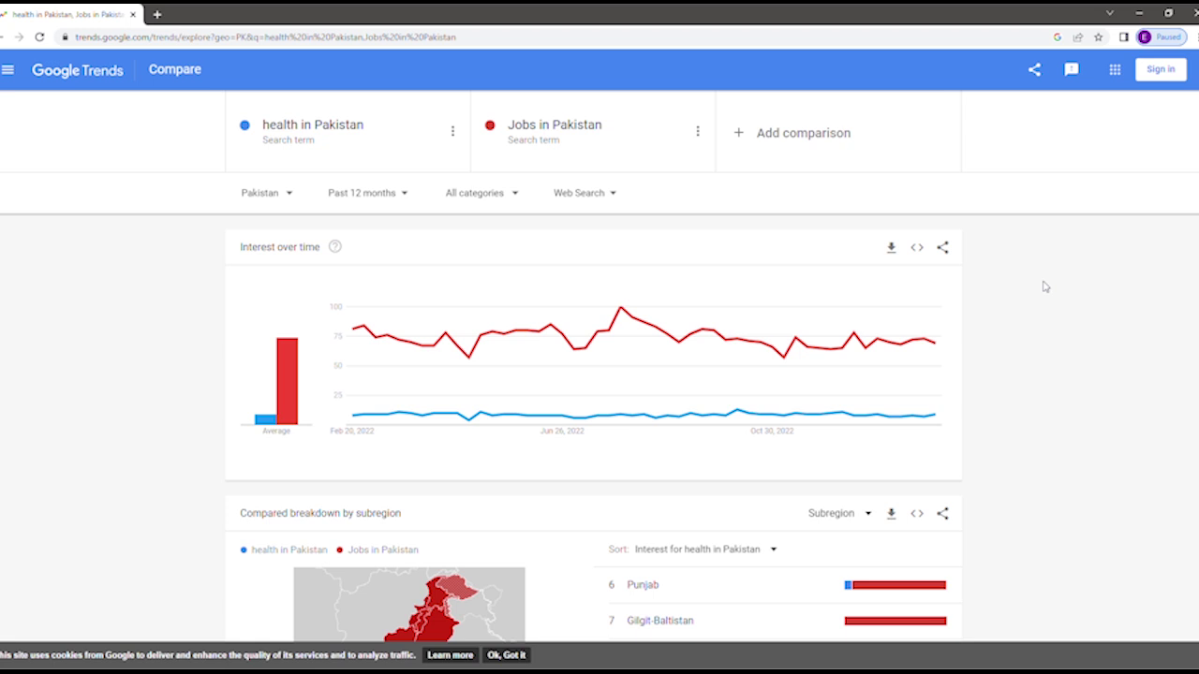
Step: Open Google in a new browser tab and search for "blogger"
key(ctrl+t)
text(goo)
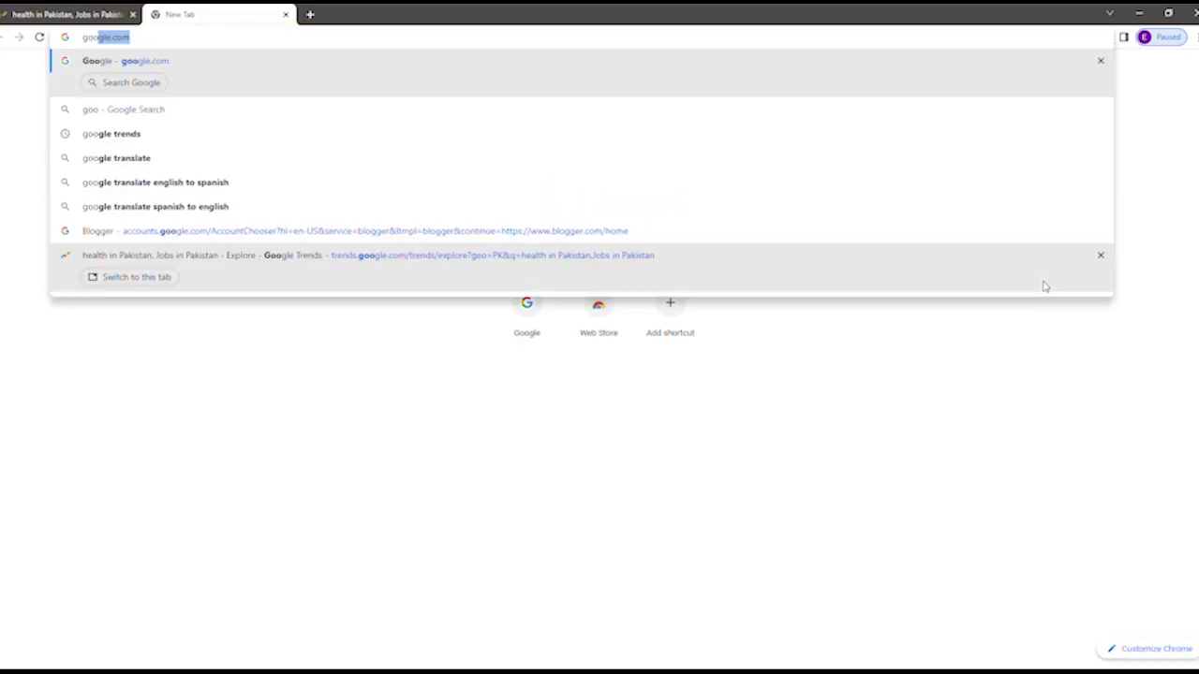
key(Return)
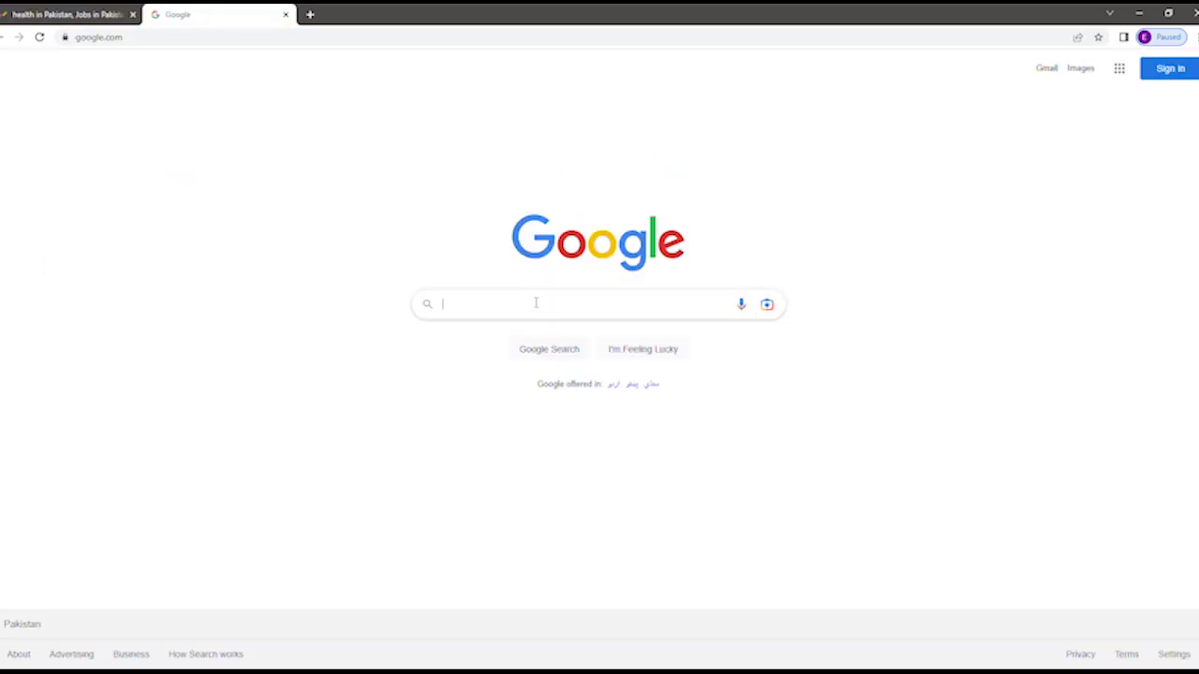
click(536, 303)
text(blogger)
key(Return)
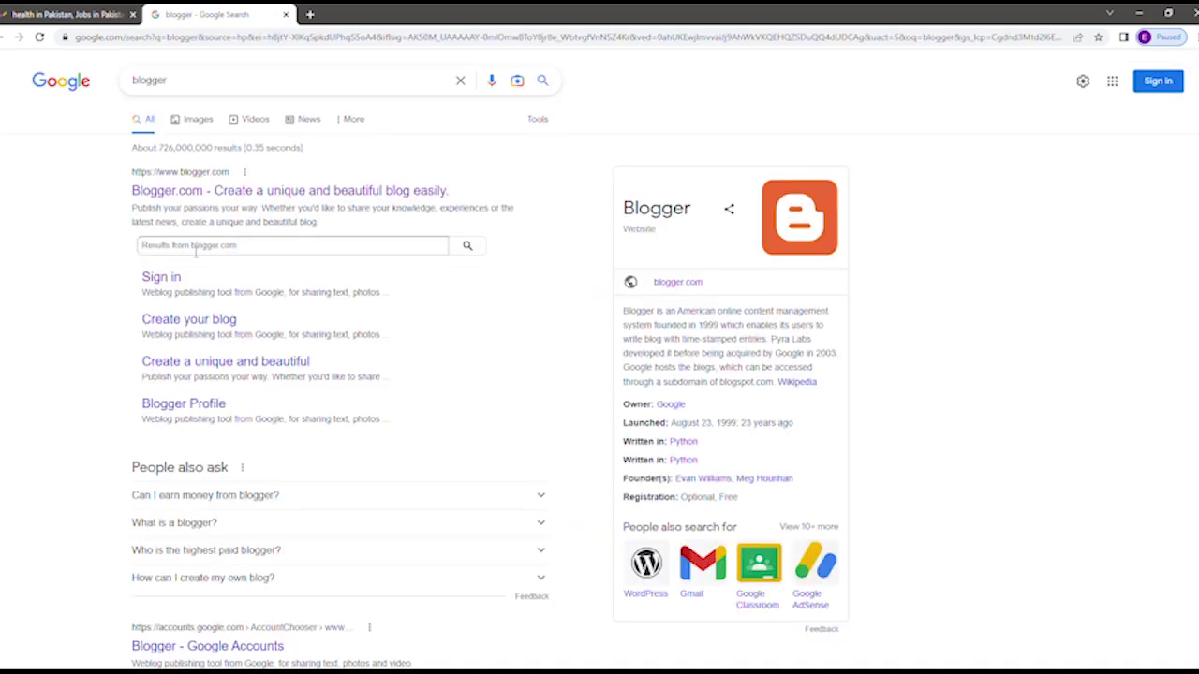
Step: Open the Blogger.com site from the results and start creating a blog
click(189, 191)
scroll(187, 195, down, 15)
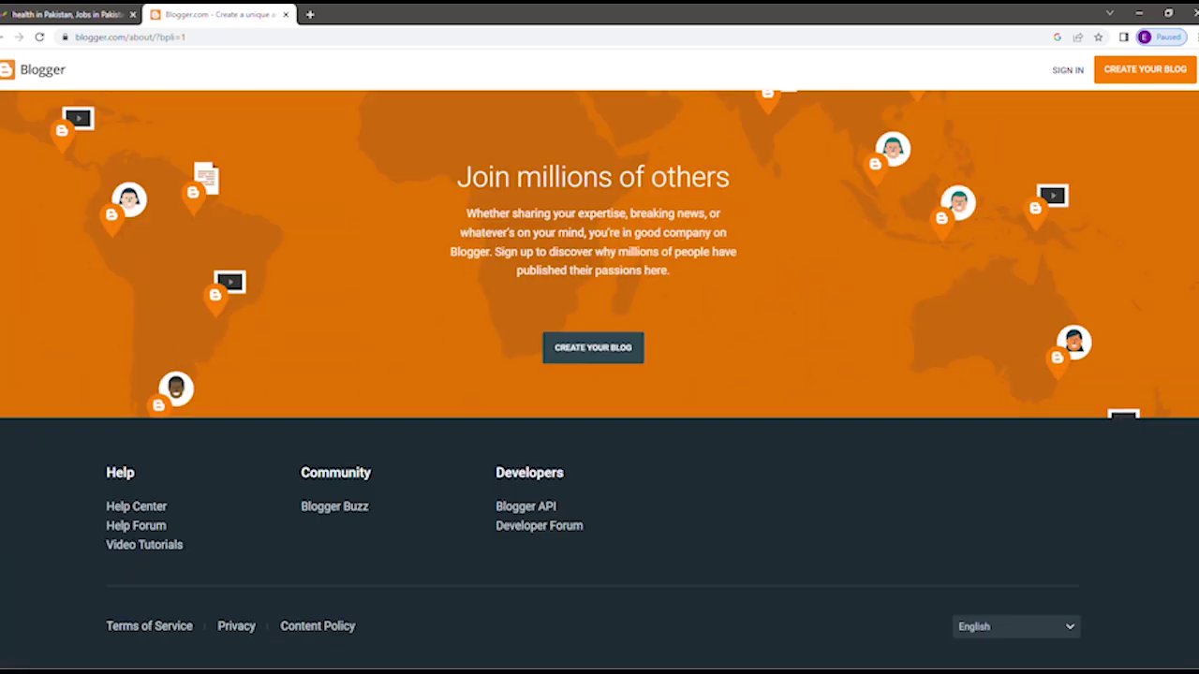
scroll(492, 581, up, 15)
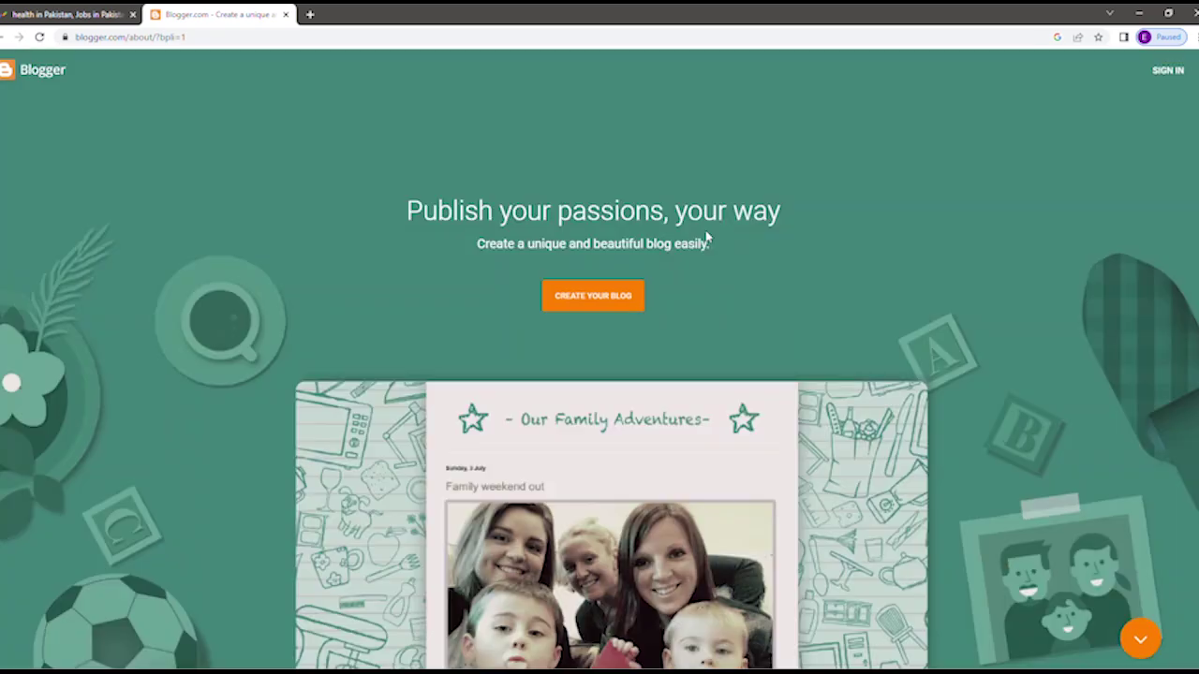
click(599, 298)
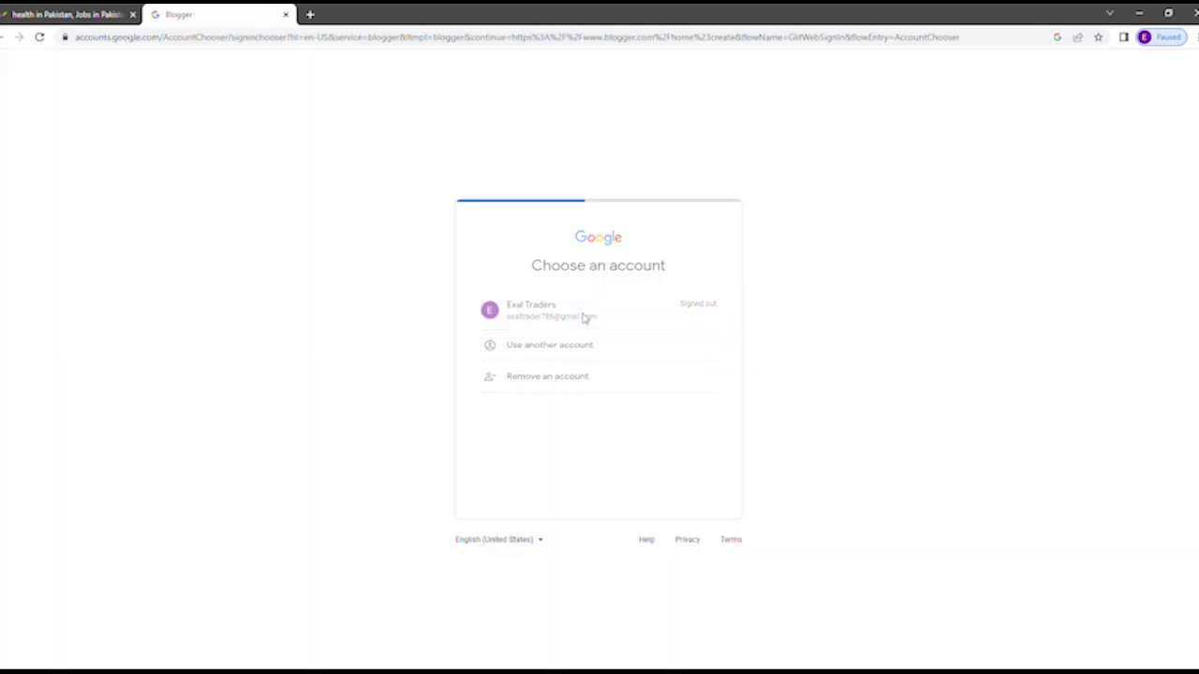
Step: Choose the listed Google account and enter the account password to sign in
key(Return)
key(BackSpace)
key(BackSpace)
key(BackSpace)
text(*****)
key(Return)
text(******)
key(BackSpace)
key(BackSpace)
key(BackSpace)
key(BackSpace)
key(BackSpace)
key(BackSpace)
text(*******)
key(BackSpace)
key(BackSpace)
key(BackSpace)
key(BackSpace)
key(BackSpace)
key(BackSpace)
key(BackSpace)
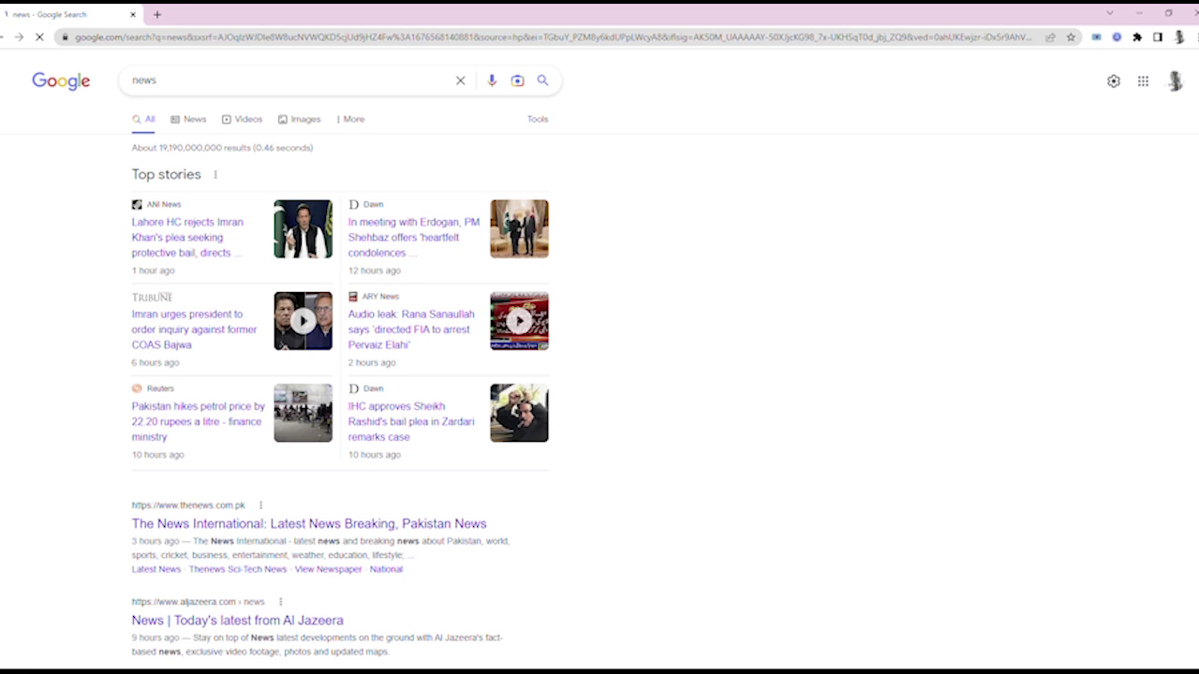
Step: Open The News International and Al Jazeera results in separate new tabs, and switch to The News International
scroll(608, 357, down, 2)
scroll(600, 356, down, 2)
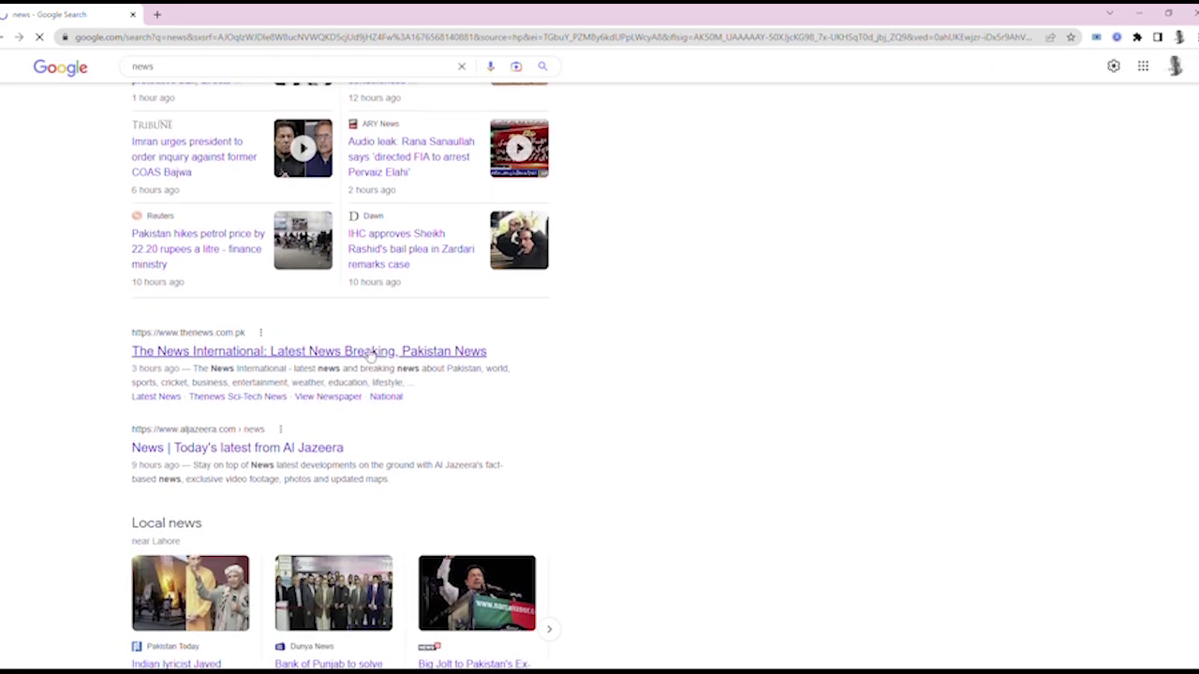
middle_click(365, 354)
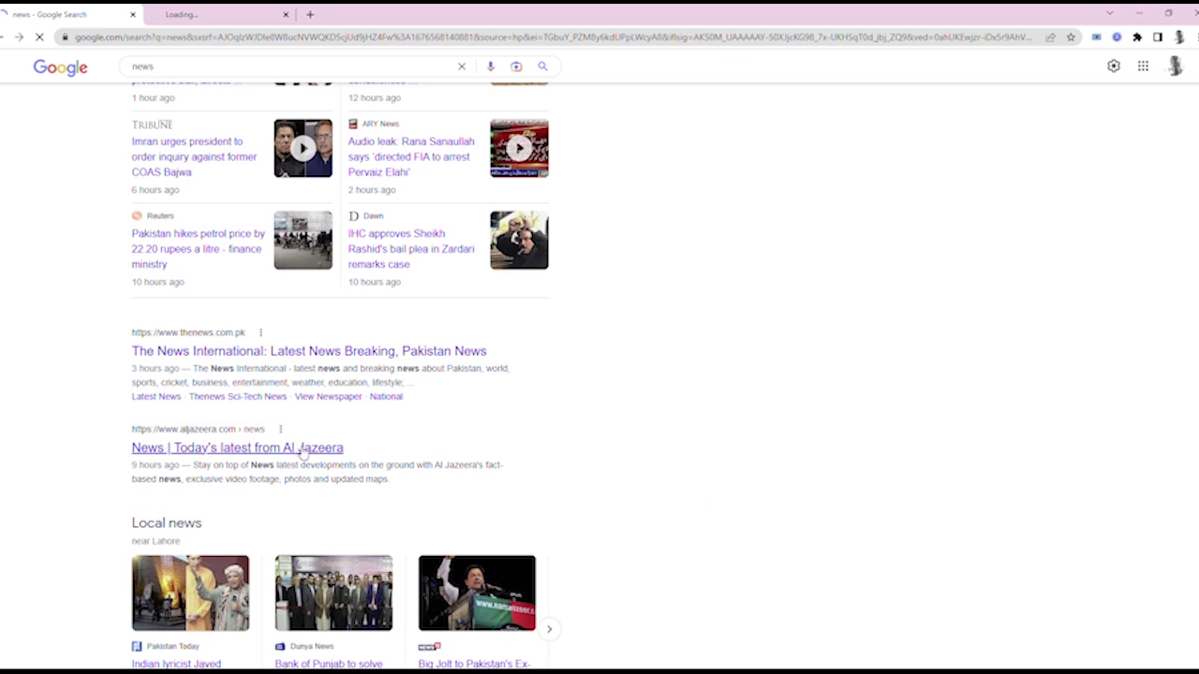
middle_click(302, 450)
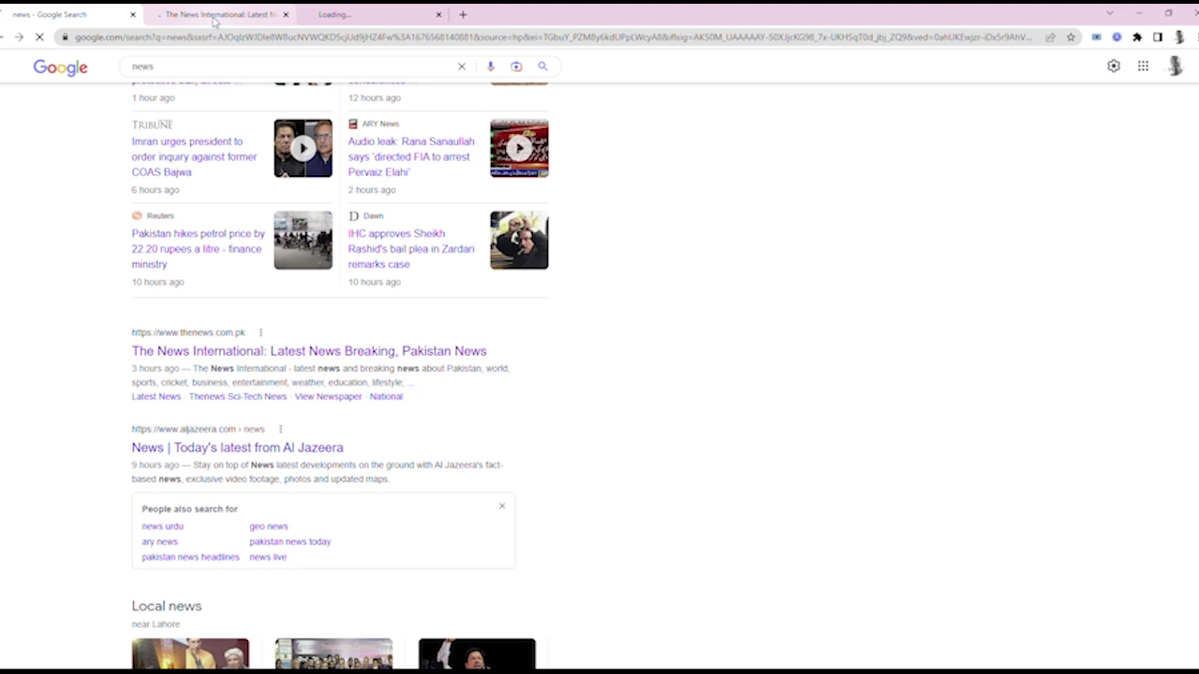
click(214, 17)
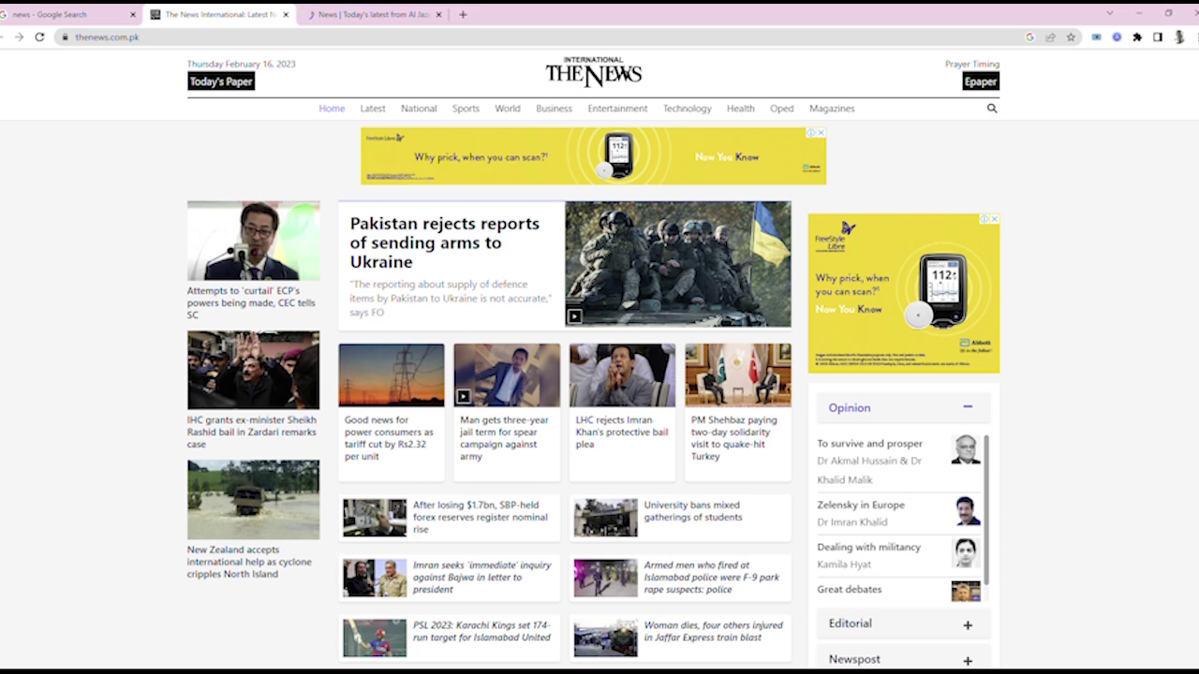
Step: Close the square FreeStyle Libre ad above the Opinion section on The News International home page
scroll(599, 375, down, 1)
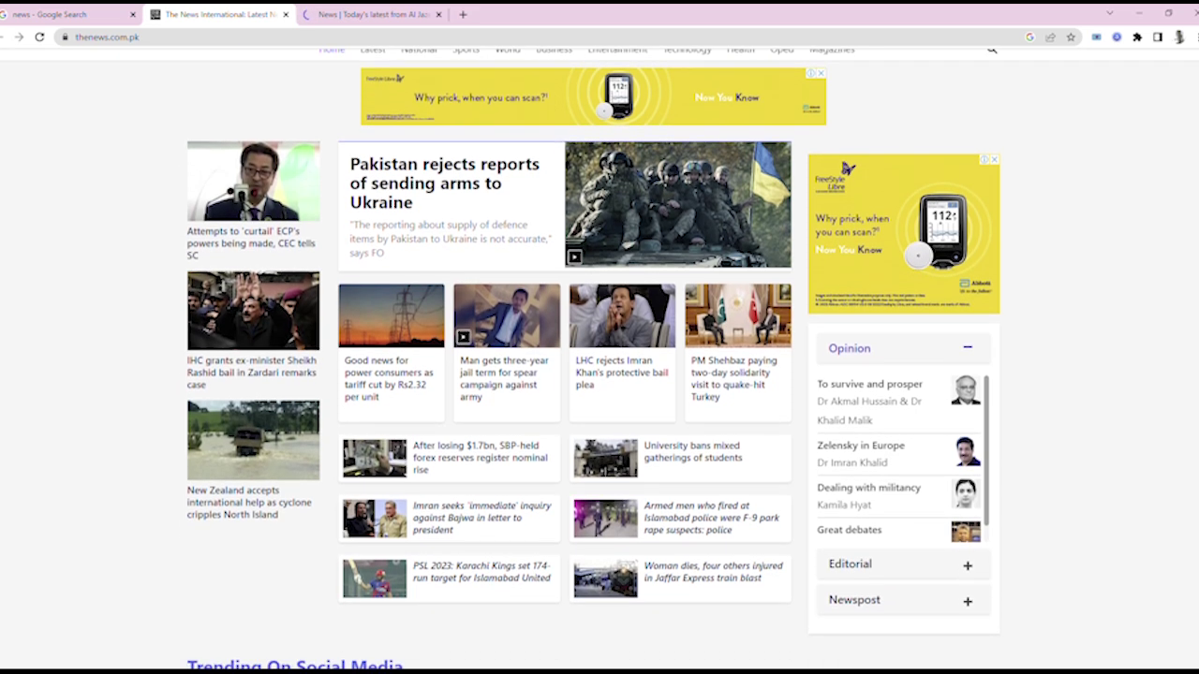
scroll(599, 375, up, 1)
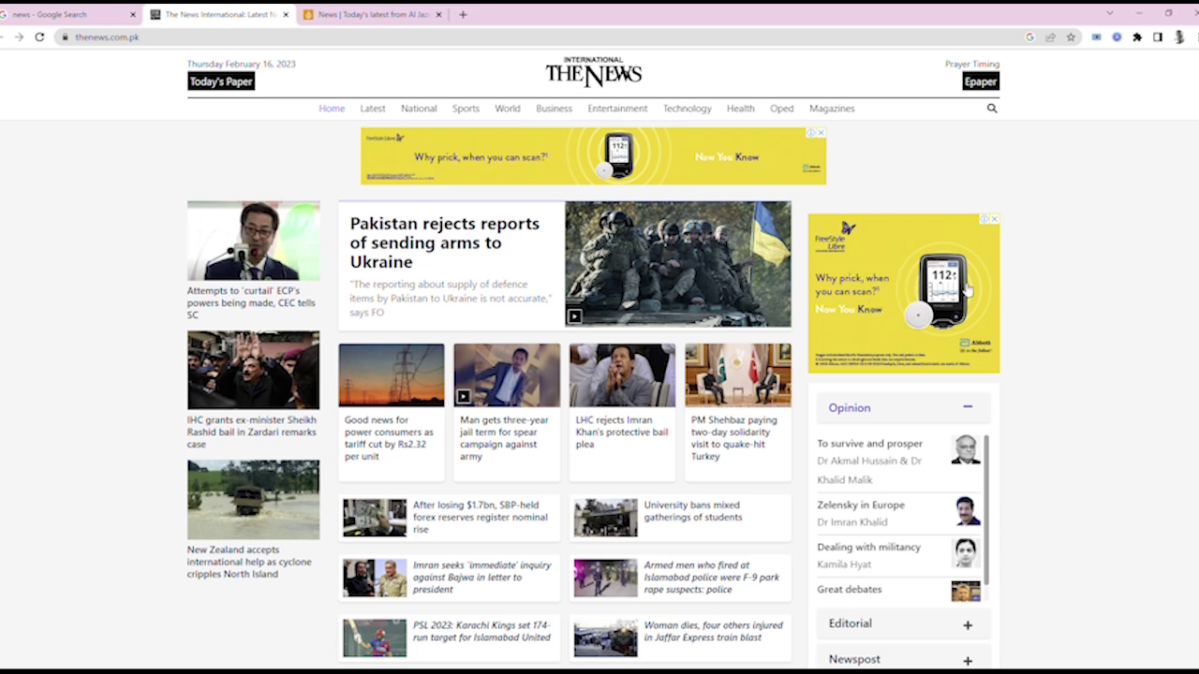
click(999, 223)
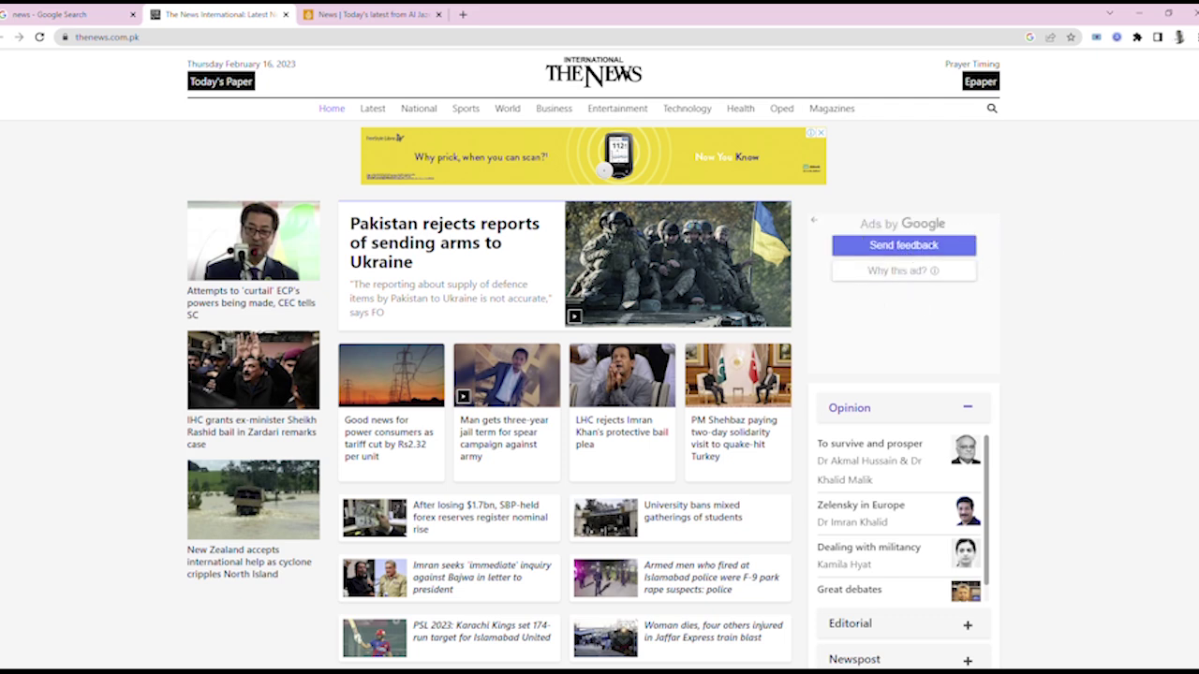
Step: Examine the layout of The News International home page, from the headlines through Videos and Magazines to More From Latest News
scroll(1164, 255, down, 5)
scroll(590, 356, down, 11)
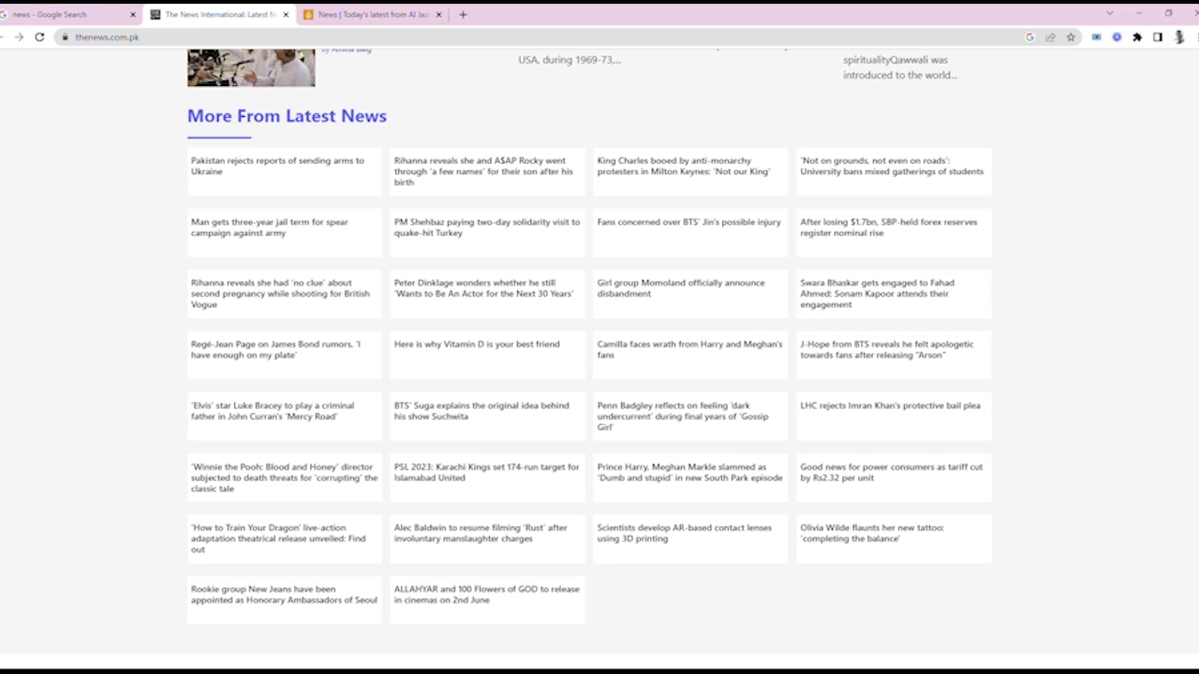
scroll(1195, 456, down, 3)
scroll(590, 356, up, 6)
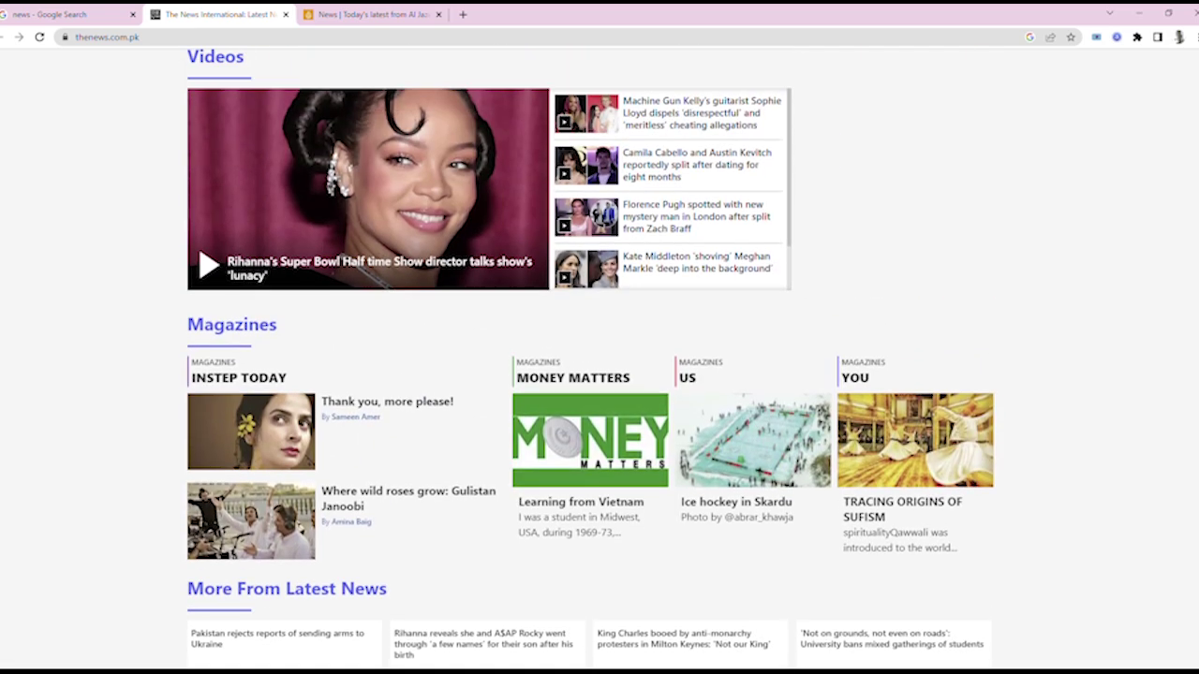
scroll(590, 355, down, 2)
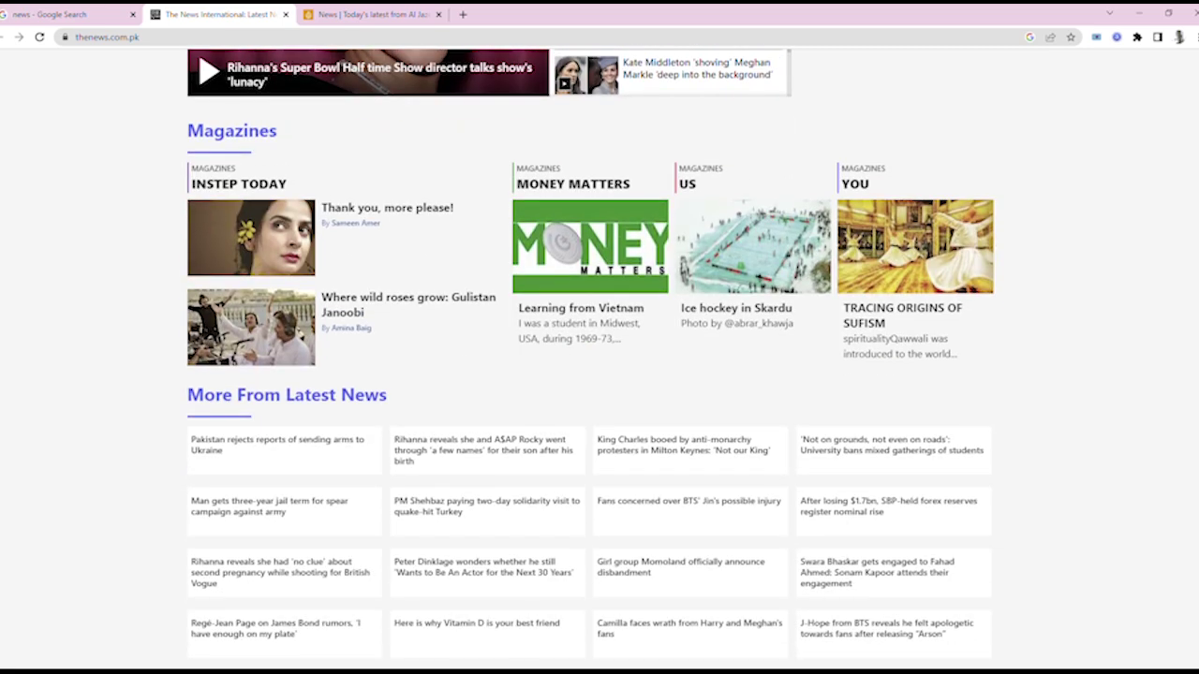
scroll(590, 355, up, 2)
scroll(590, 356, up, 5)
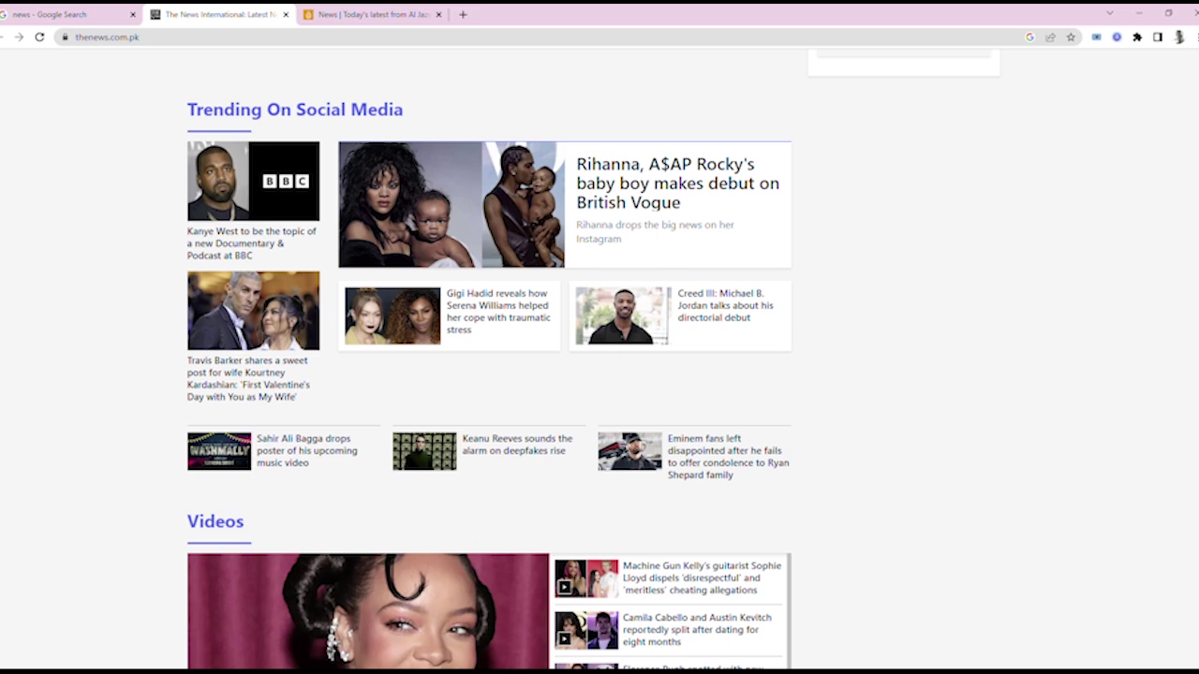
scroll(590, 356, up, 7)
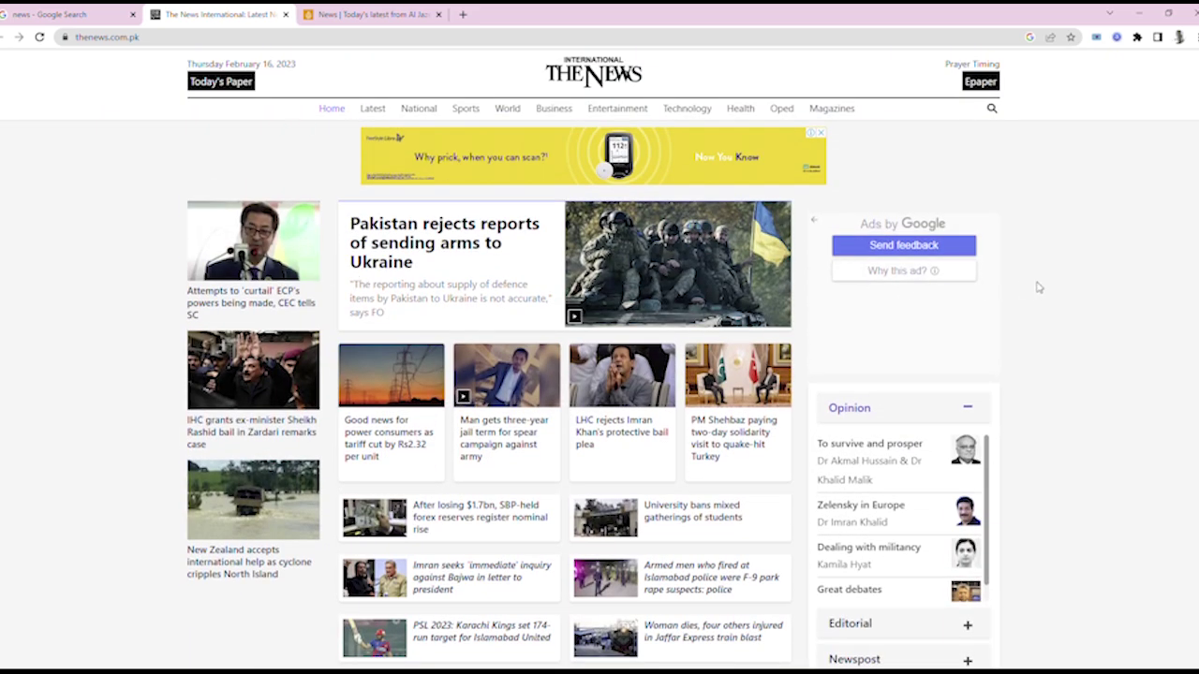
Step: Show the news site as a mobile page in the browser's developer tools, emulating an iPhone SE
key(ctrl+shift+j)
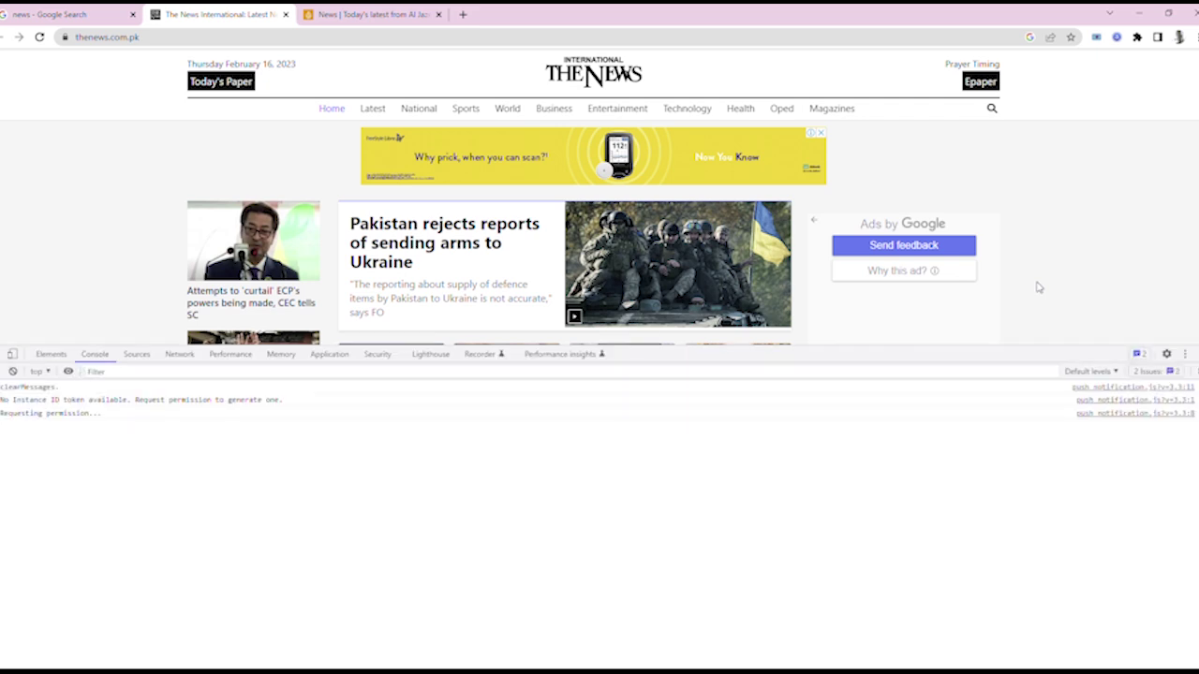
click(12, 357)
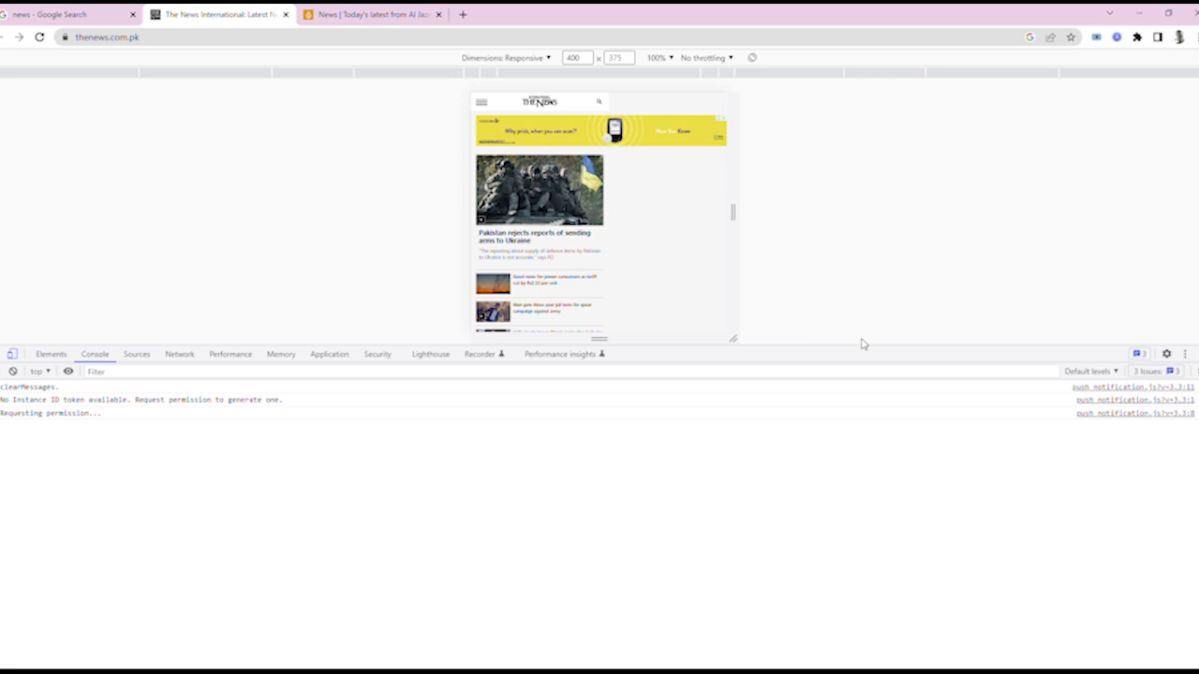
drag(874, 365, 873, 412)
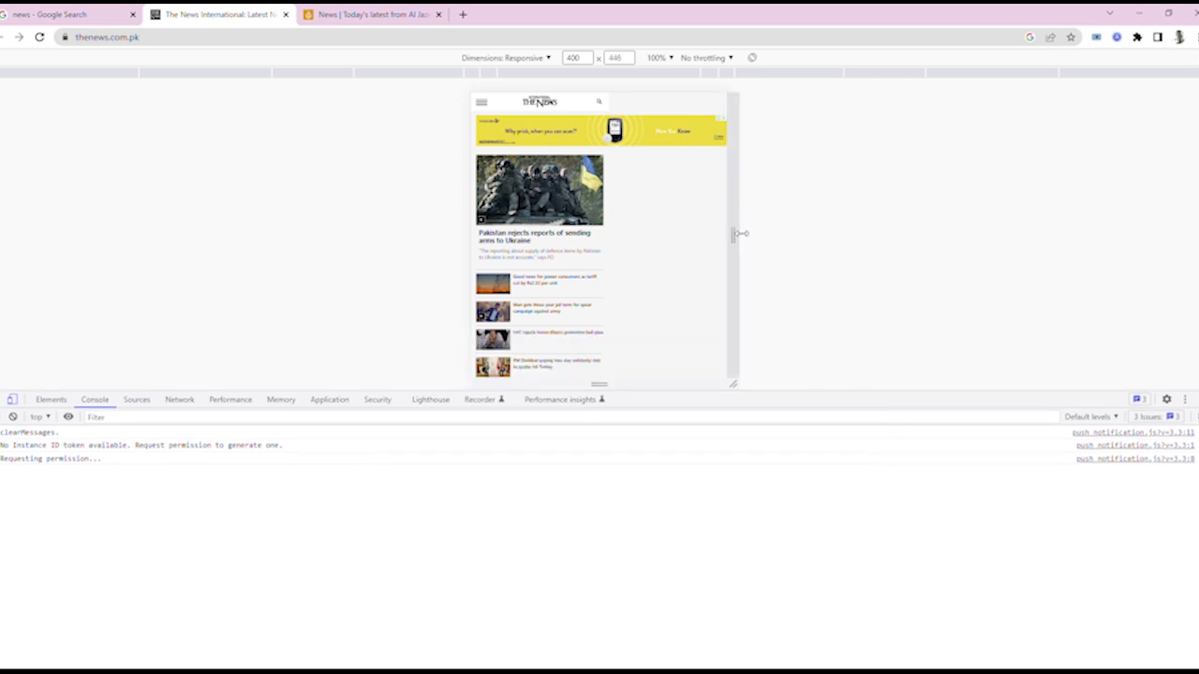
drag(734, 234, 723, 232)
click(543, 58)
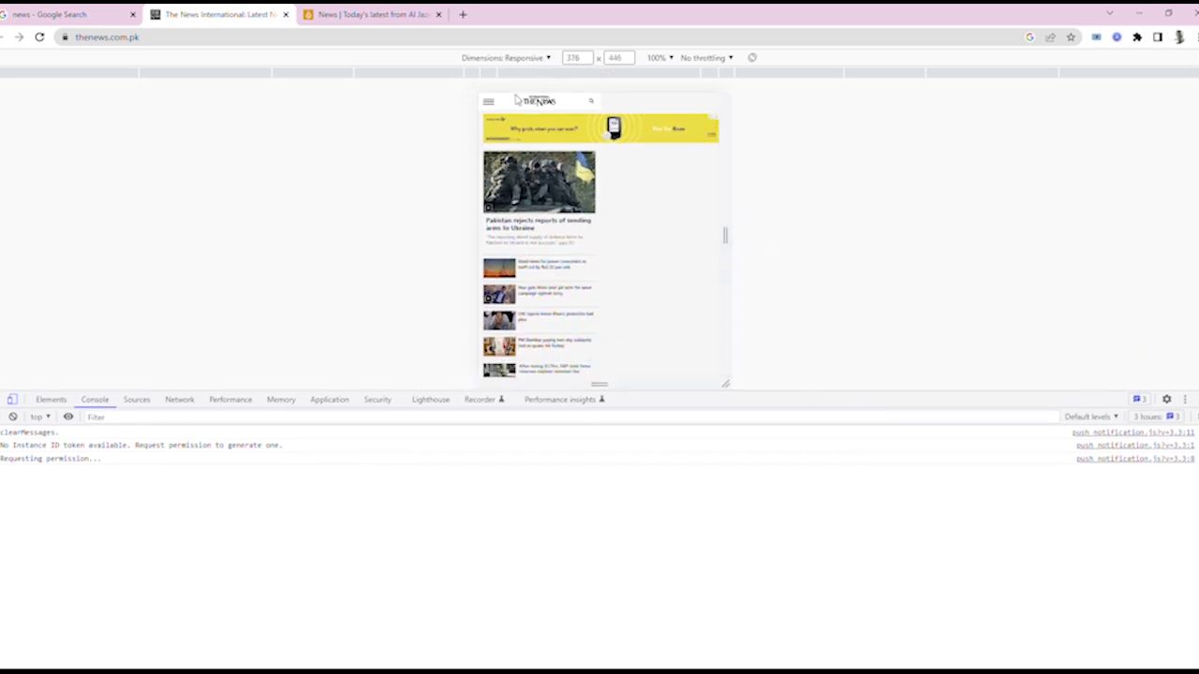
click(520, 101)
Step: Review the site's mobile layout and its navigation menu, and close the menu
scroll(629, 251, down, 20)
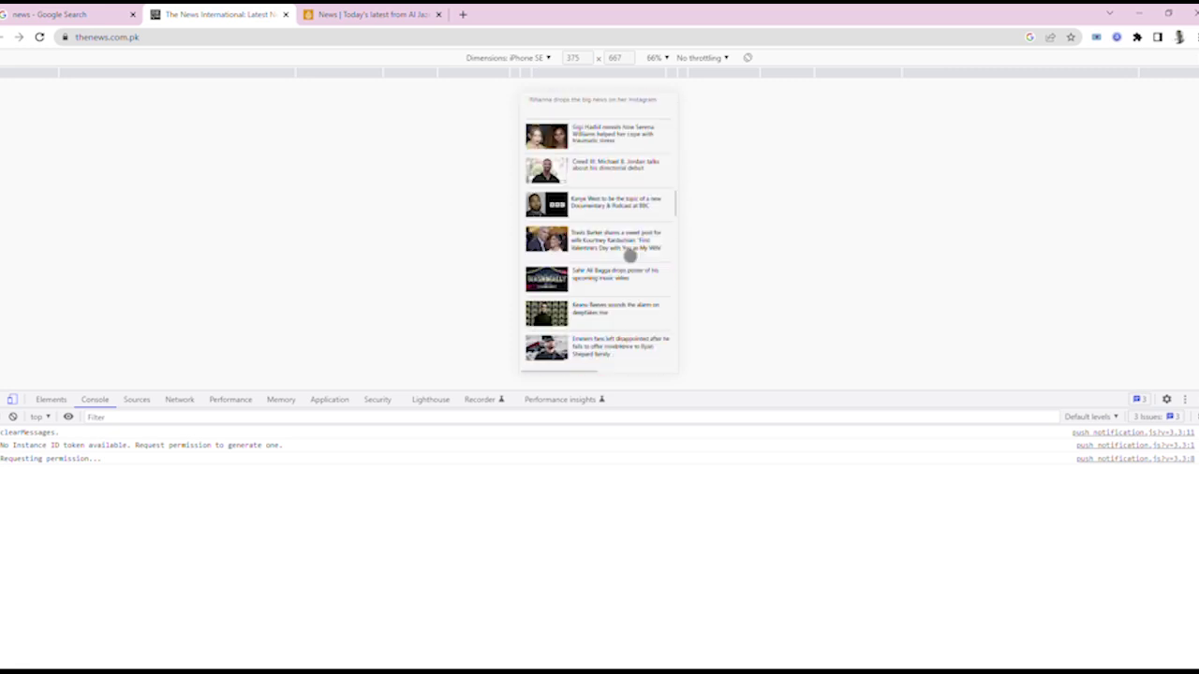
scroll(631, 264, up, 20)
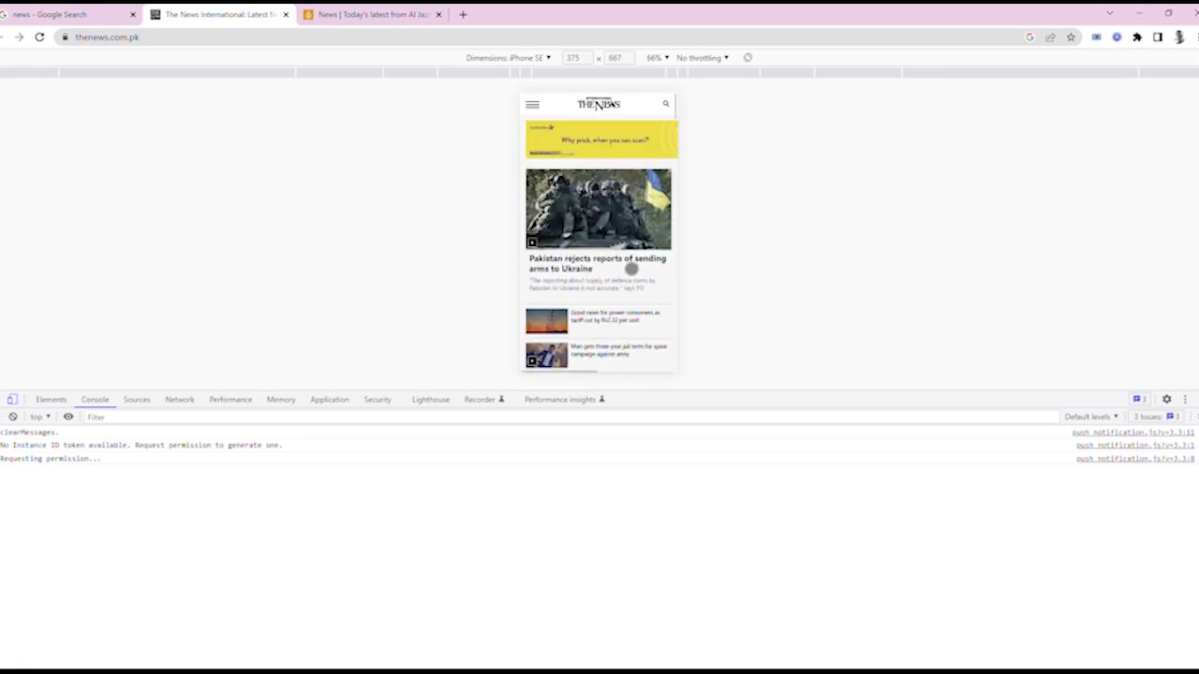
click(545, 110)
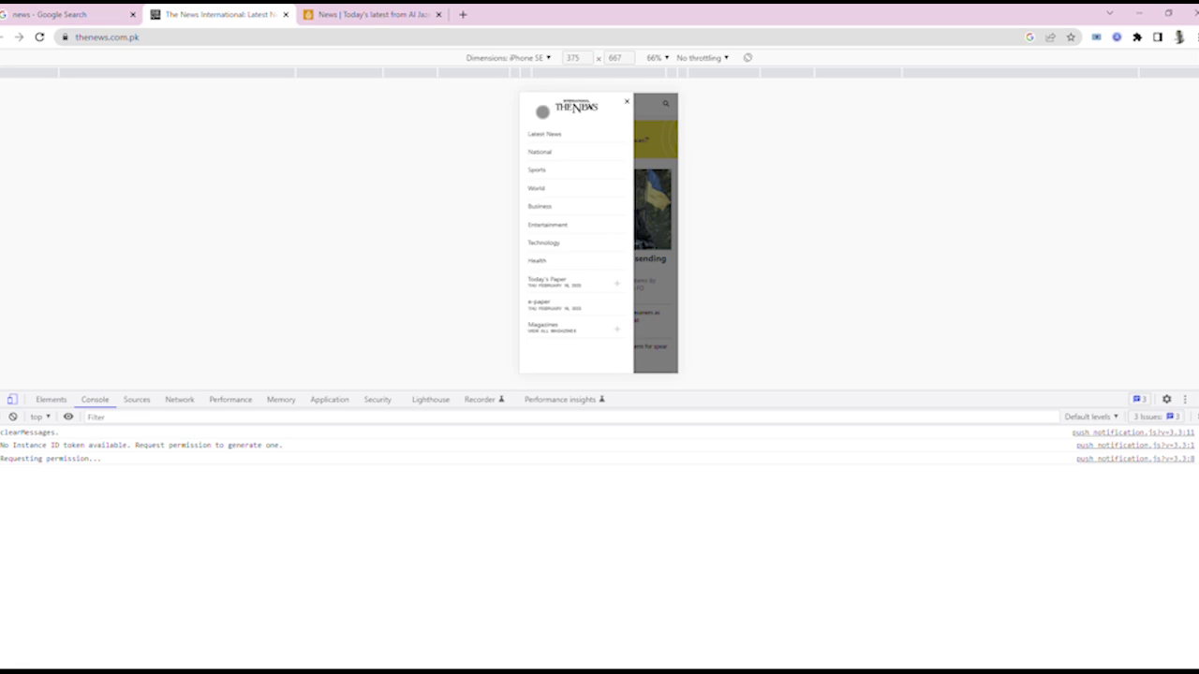
click(629, 102)
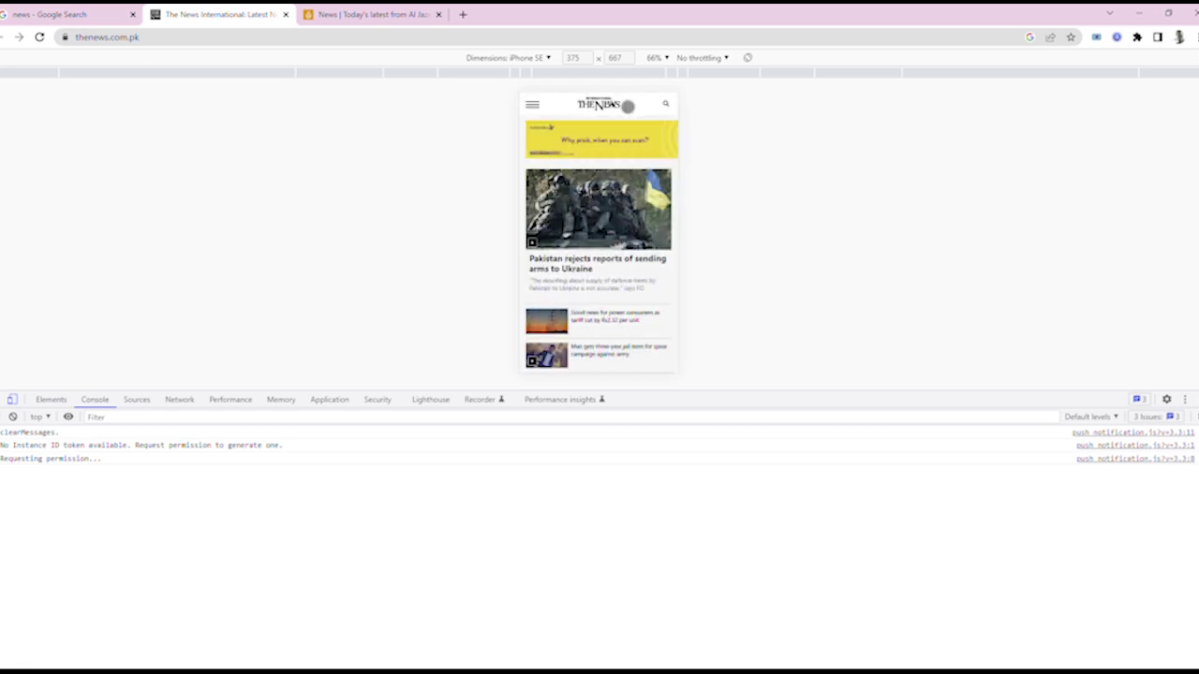
Step: Emulate a Galaxy Fold for the news site and review how its mobile page adapts to the narrower screen
click(547, 58)
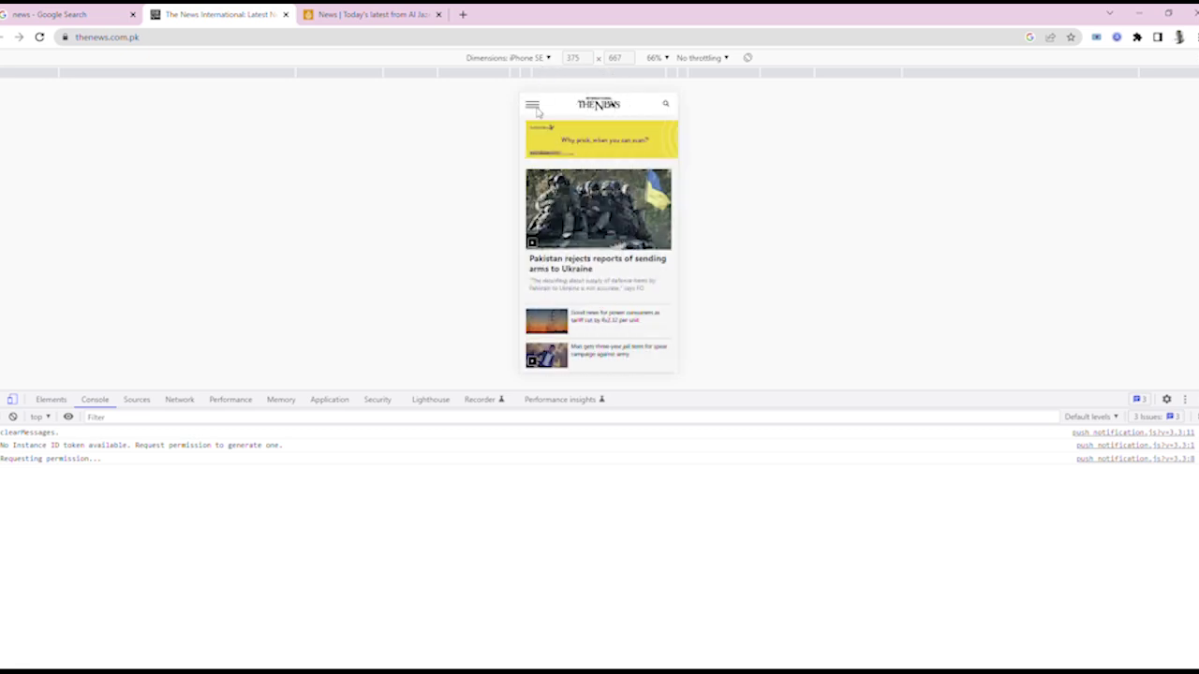
click(514, 260)
scroll(621, 222, down, 20)
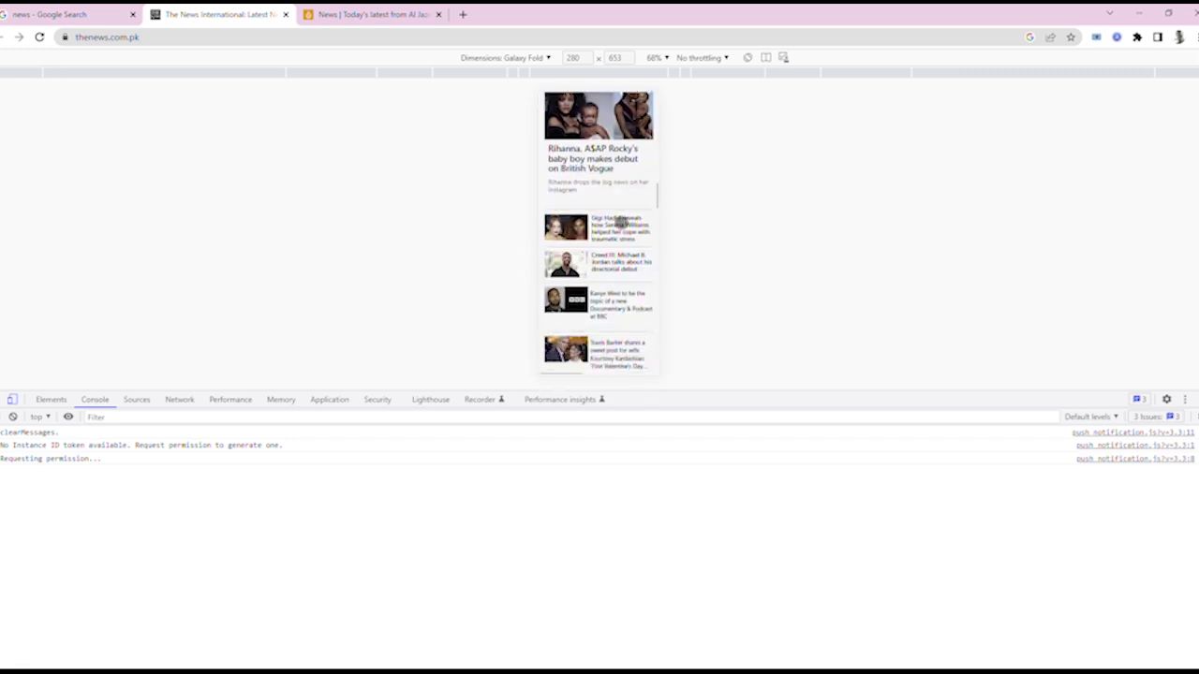
scroll(619, 224, up, 20)
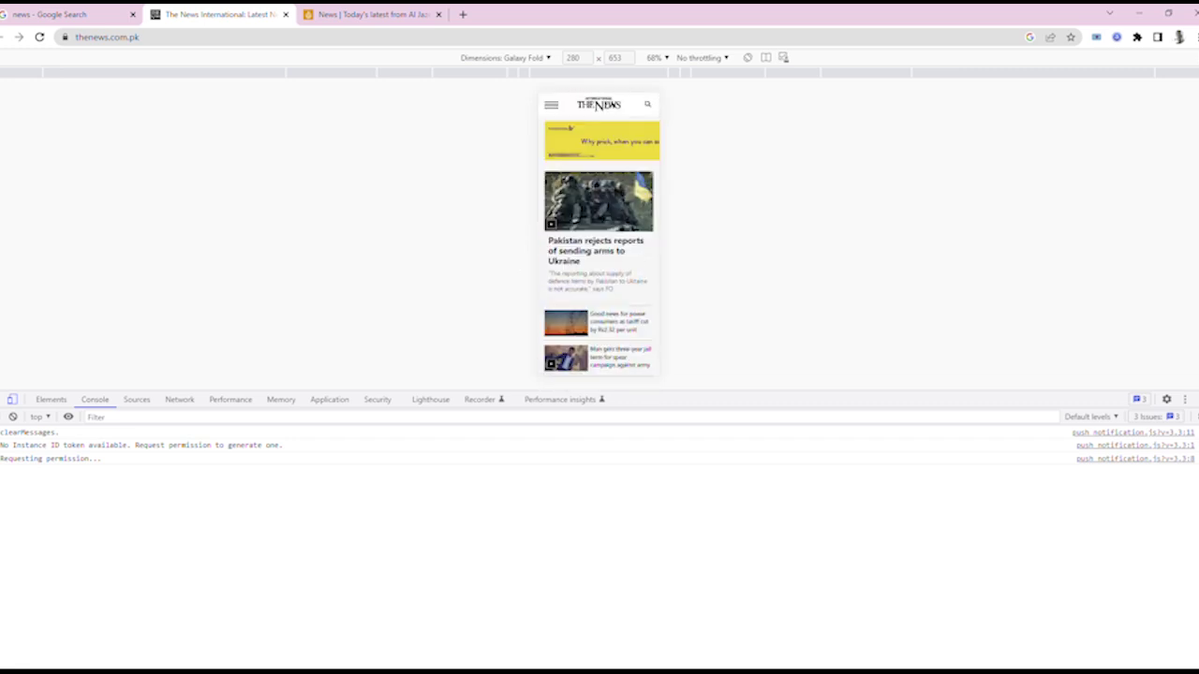
Step: View the site at Responsive dimensions, widen the viewport to 670 pixels, and close the developer tools
click(539, 59)
click(516, 81)
scroll(647, 260, down, 15)
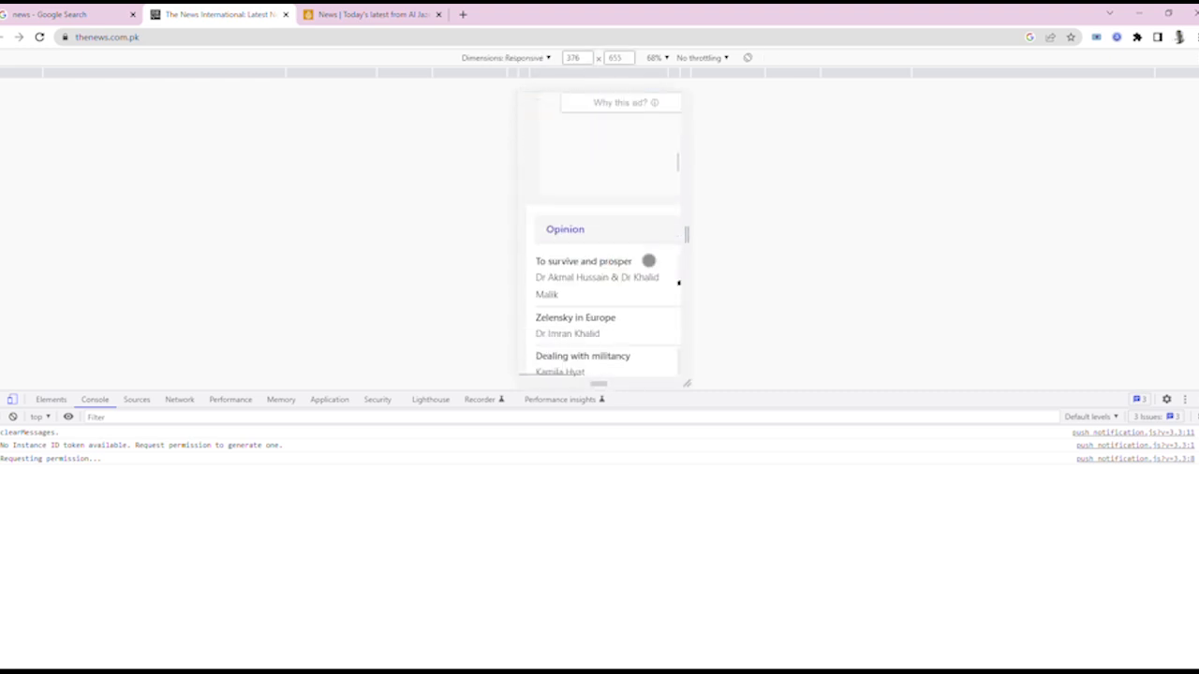
drag(696, 235, 752, 233)
key(F12)
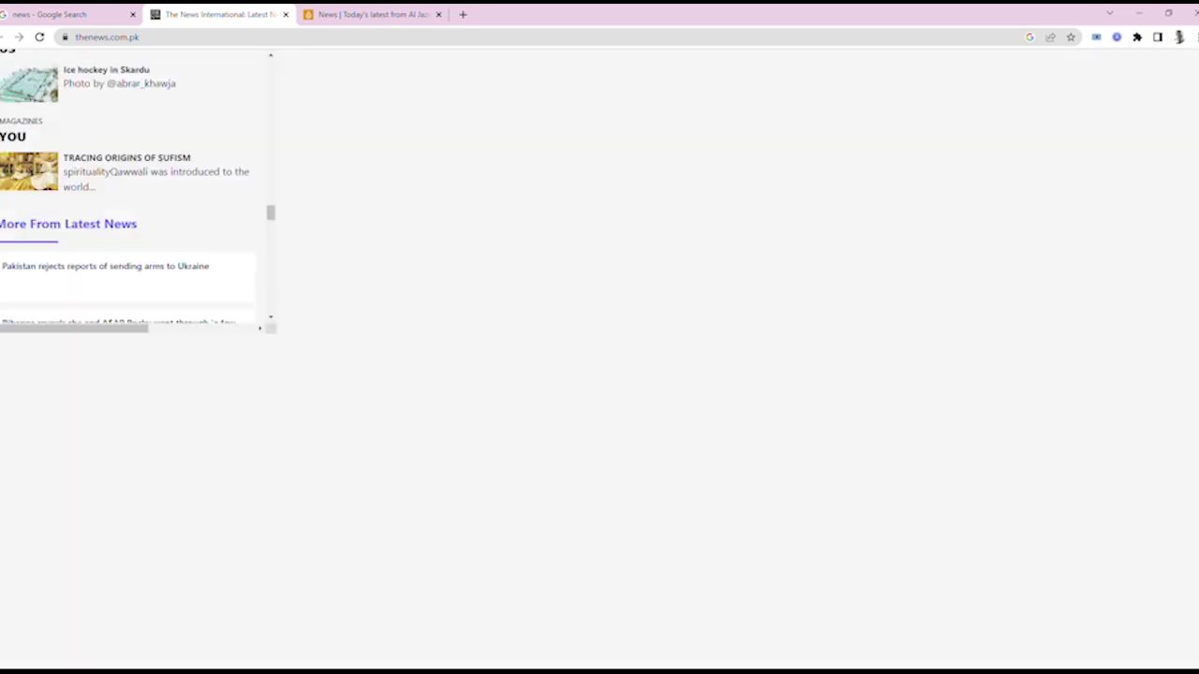
scroll(905, 472, up, 15)
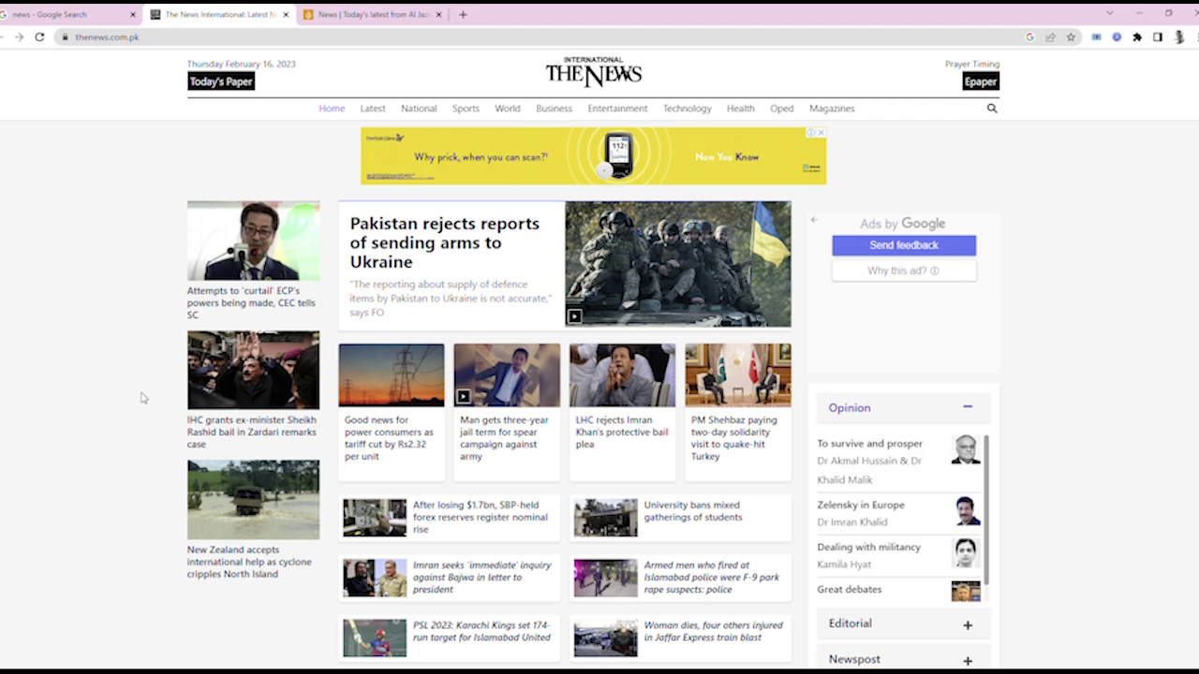
Step: Run a Lighthouse page-load analysis of the news site for Mobile, leaving out the Progressive Web App category
key(ctrl+shift+i)
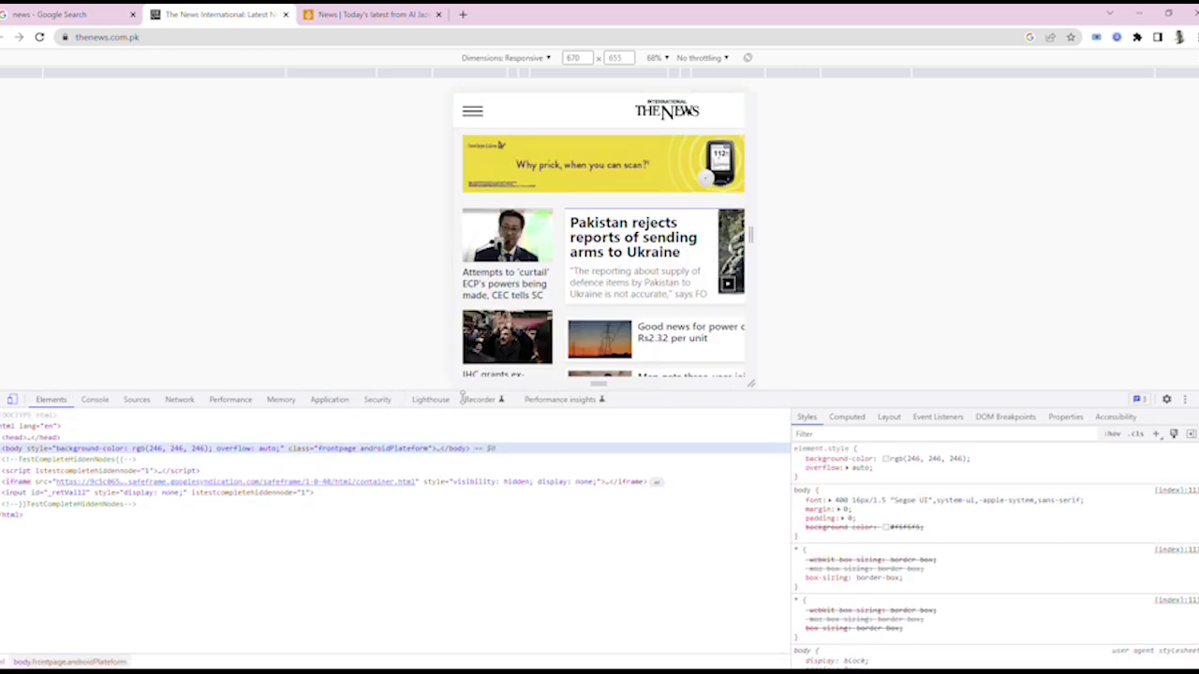
click(428, 402)
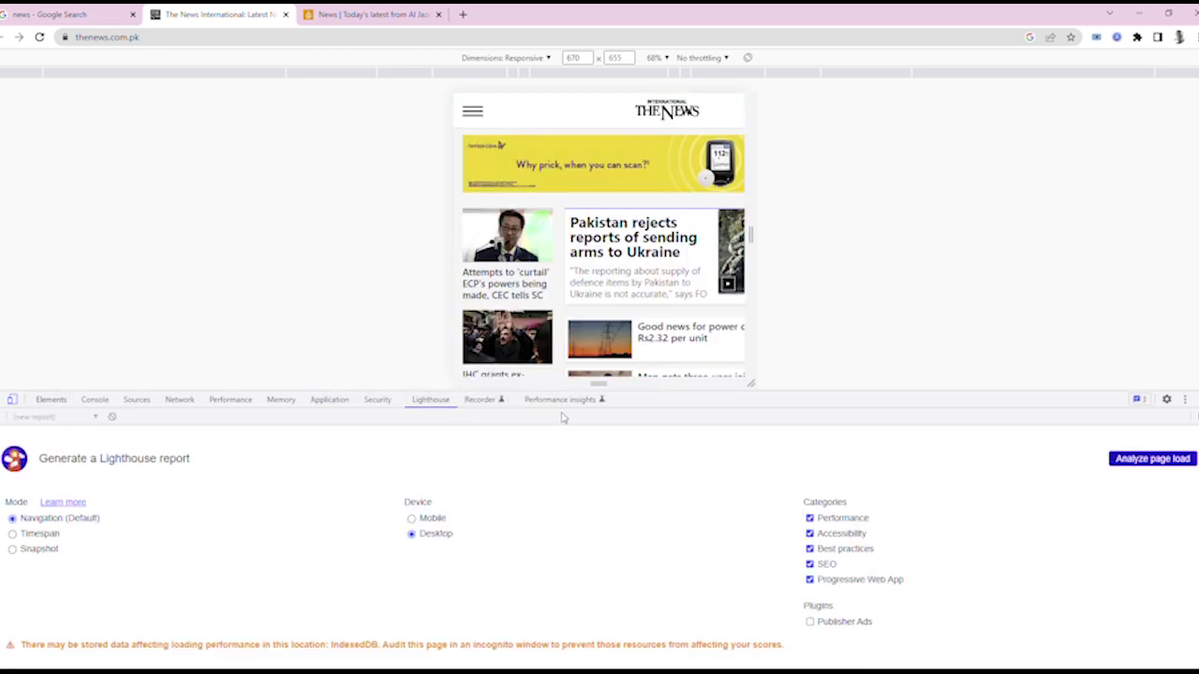
click(422, 522)
click(841, 585)
click(1130, 463)
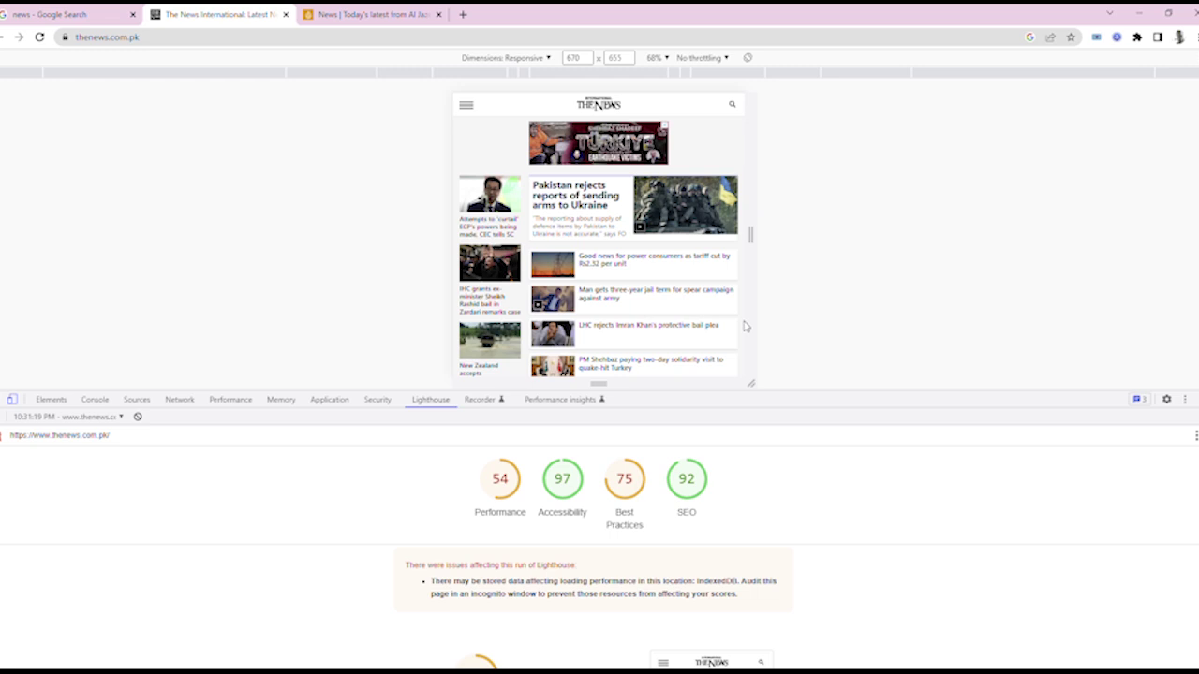
Step: Enlarge the Lighthouse report area and examine the Performance section's metrics, opportunities and diagnostics
click(494, 482)
drag(1077, 394, 1081, 309)
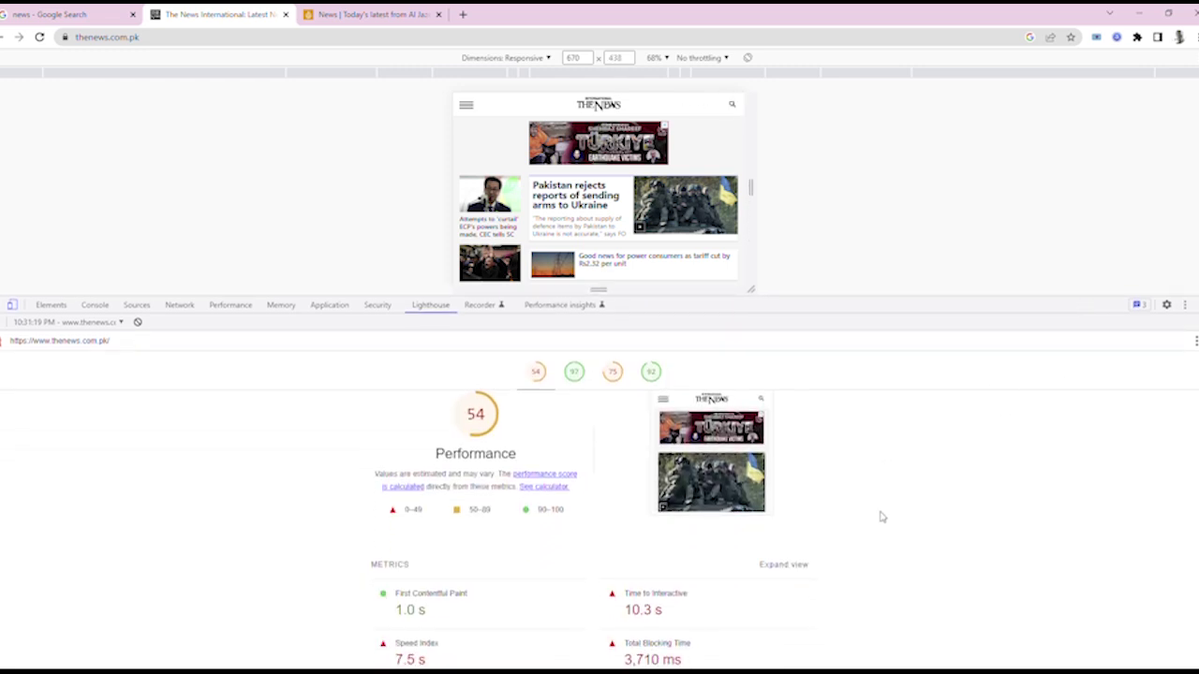
scroll(866, 523, down, 5)
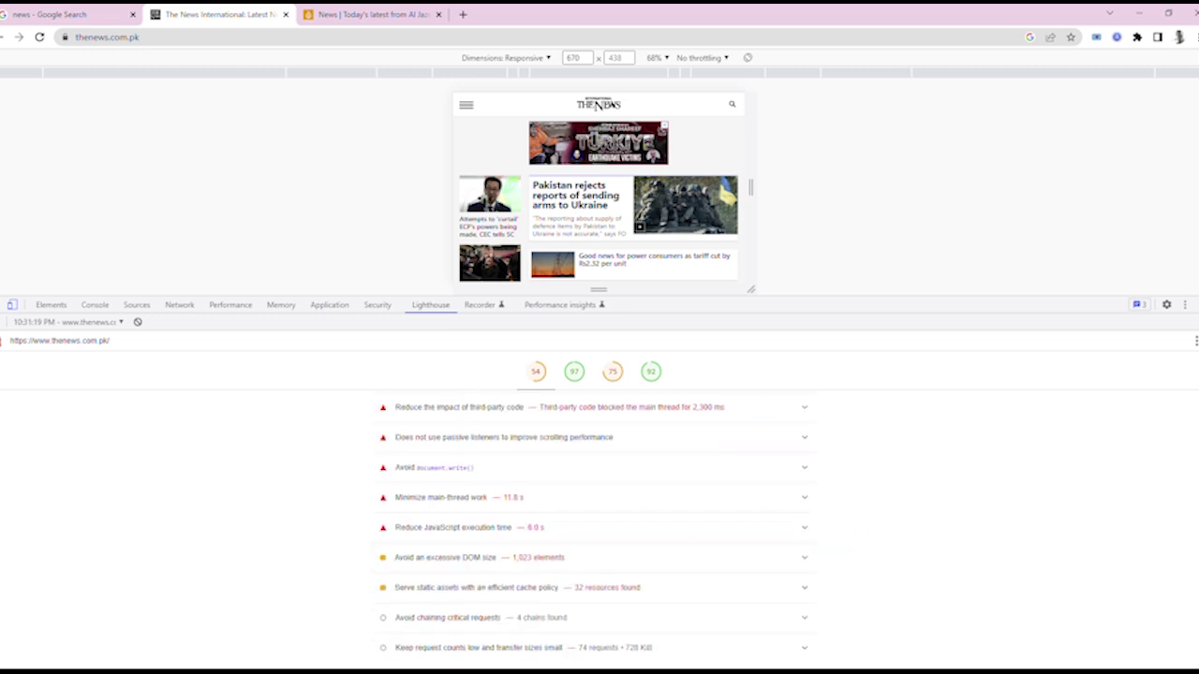
scroll(595, 525, up, 5)
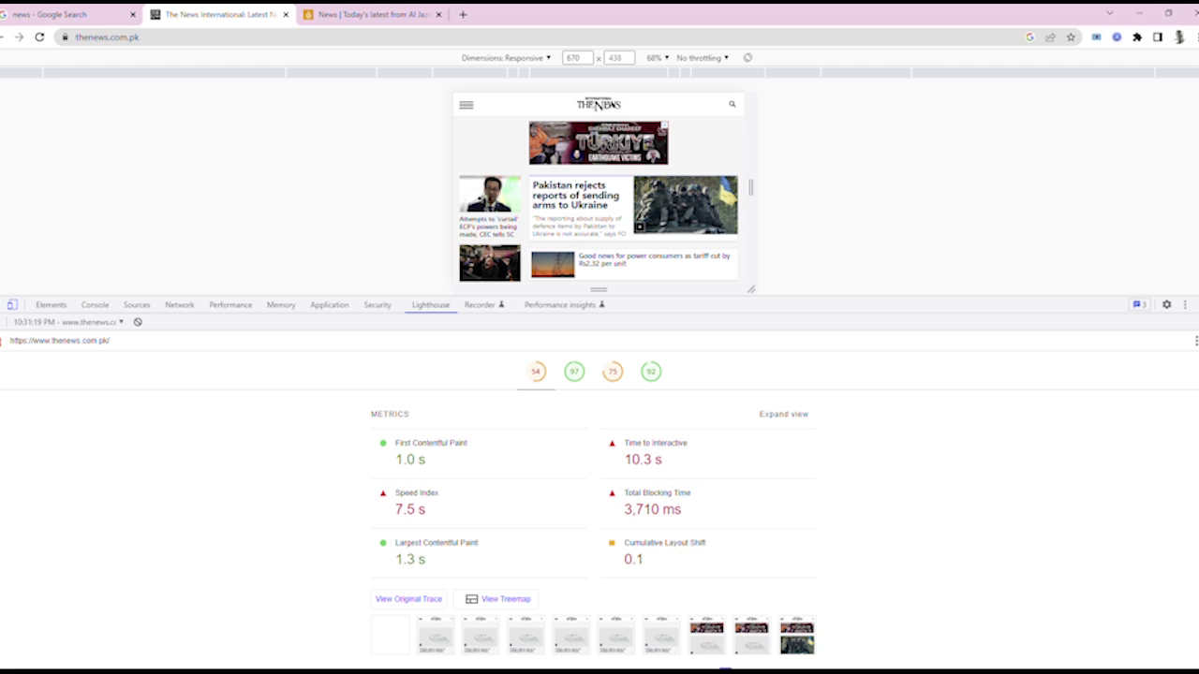
scroll(593, 525, down, 3)
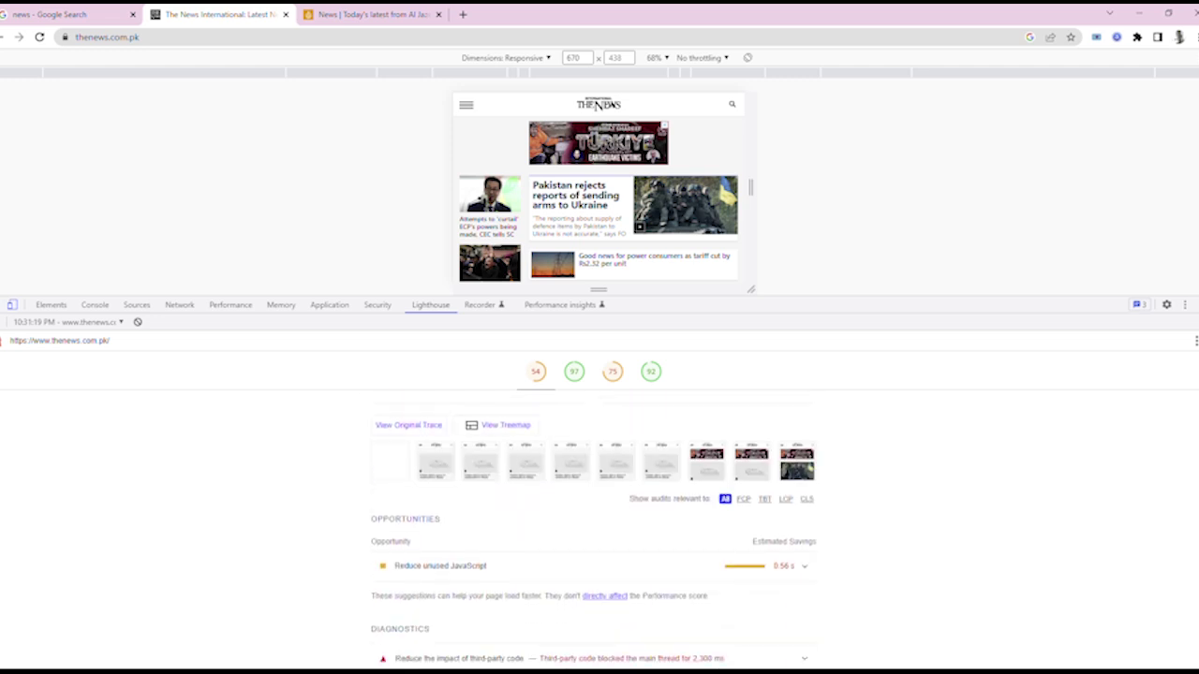
scroll(806, 506, down, 2)
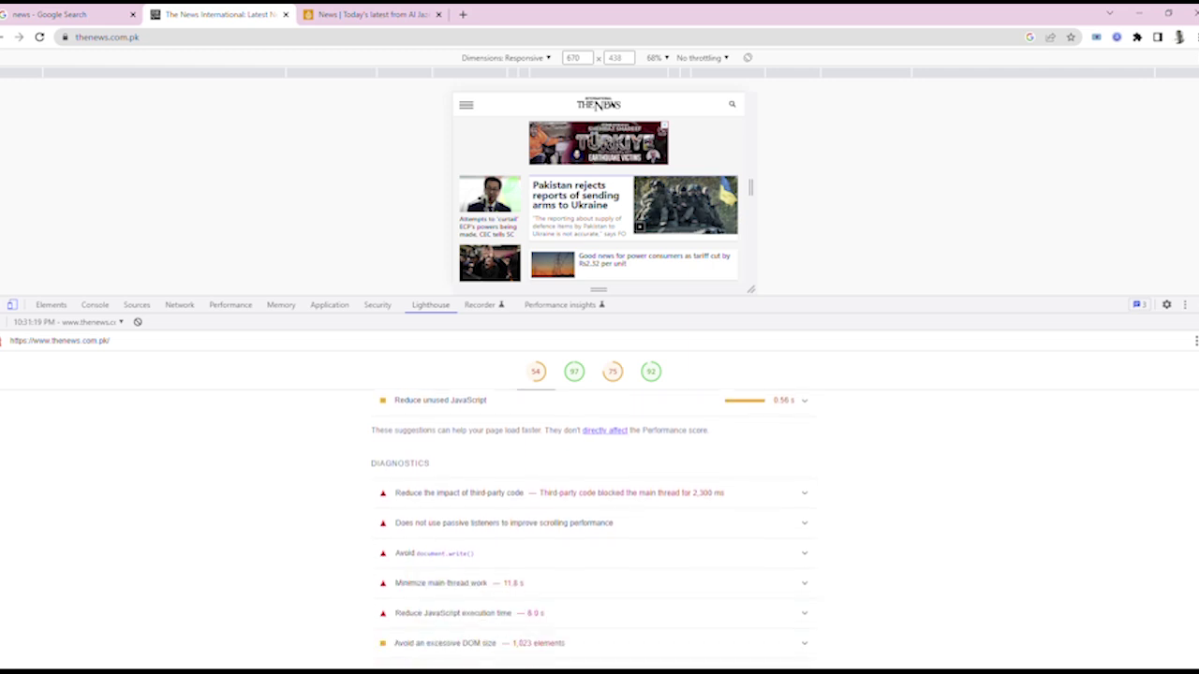
Step: Inspect the details of the third-party code diagnostic in the Performance report, collapse them, and close the developer tools
click(798, 493)
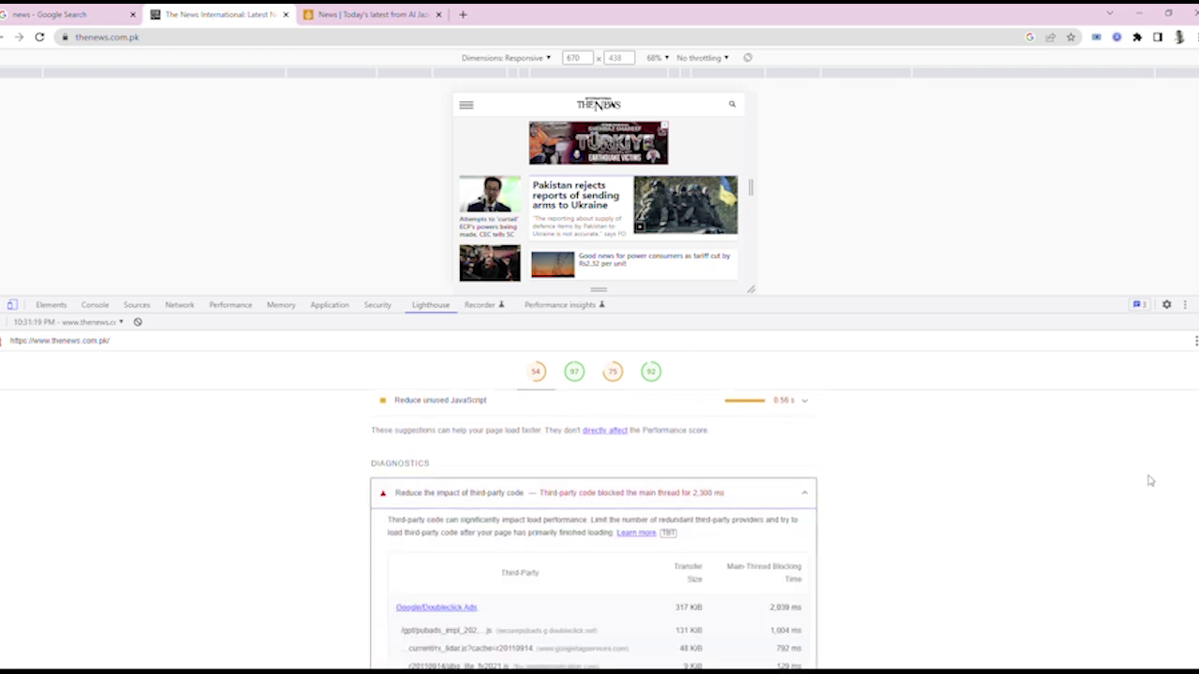
scroll(594, 533, down, 1)
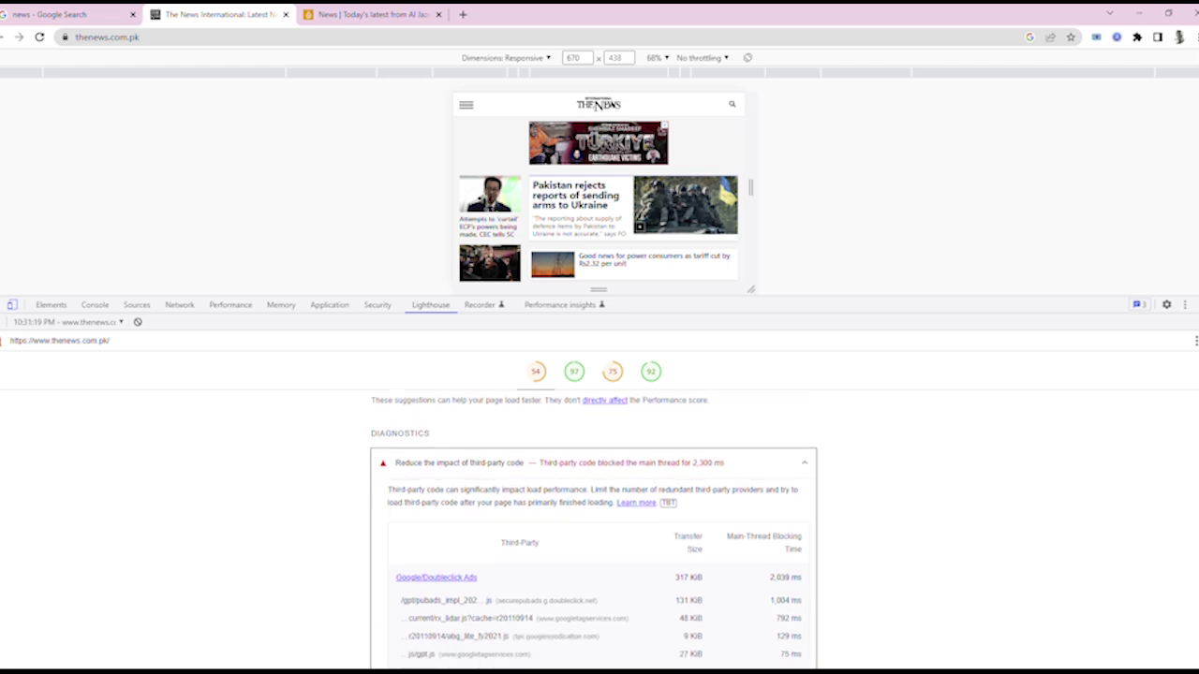
scroll(741, 524, down, 2)
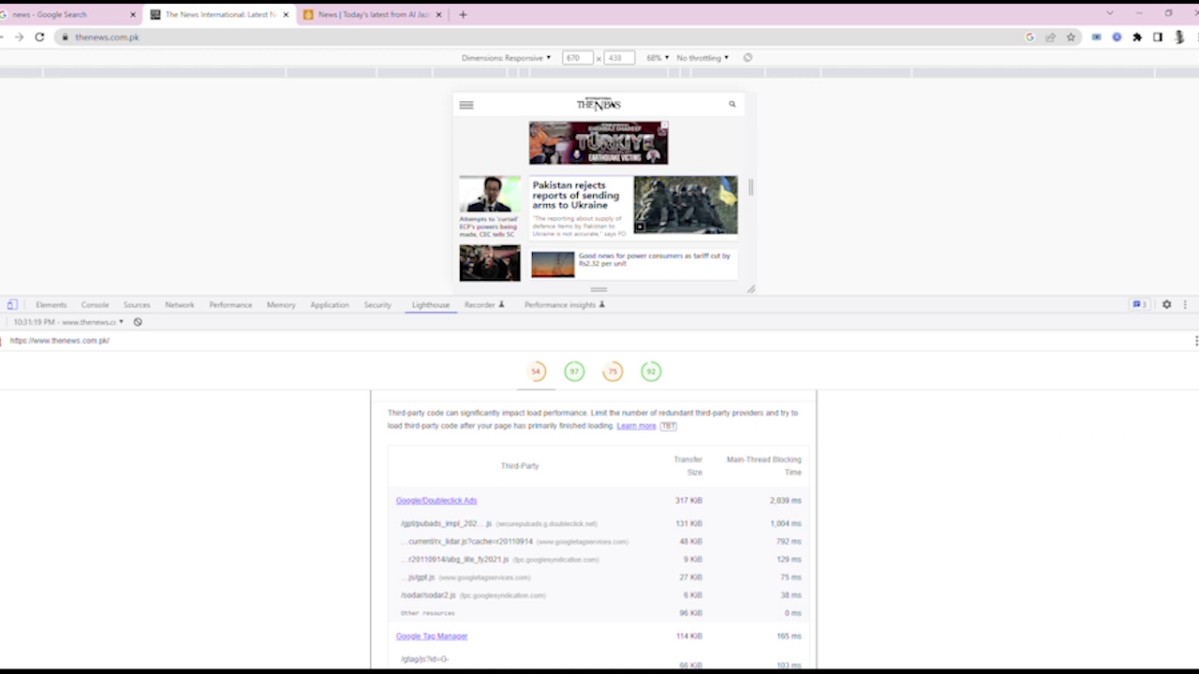
scroll(1195, 450, up, 1)
click(807, 482)
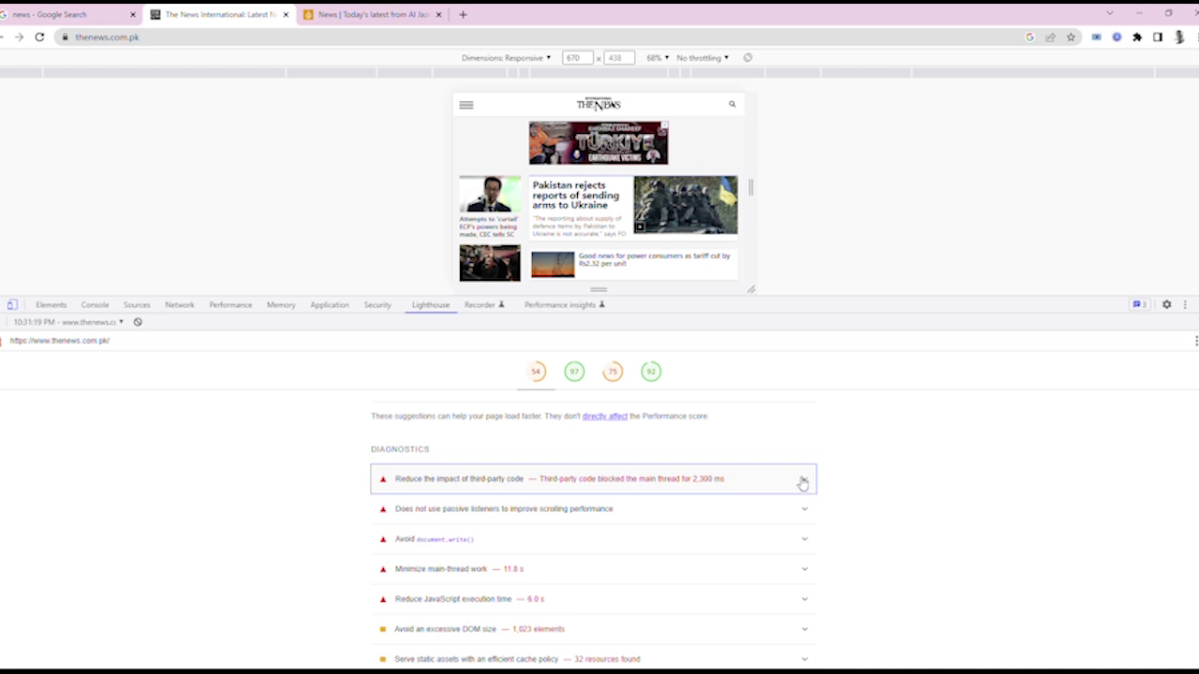
click(661, 637)
click(661, 637)
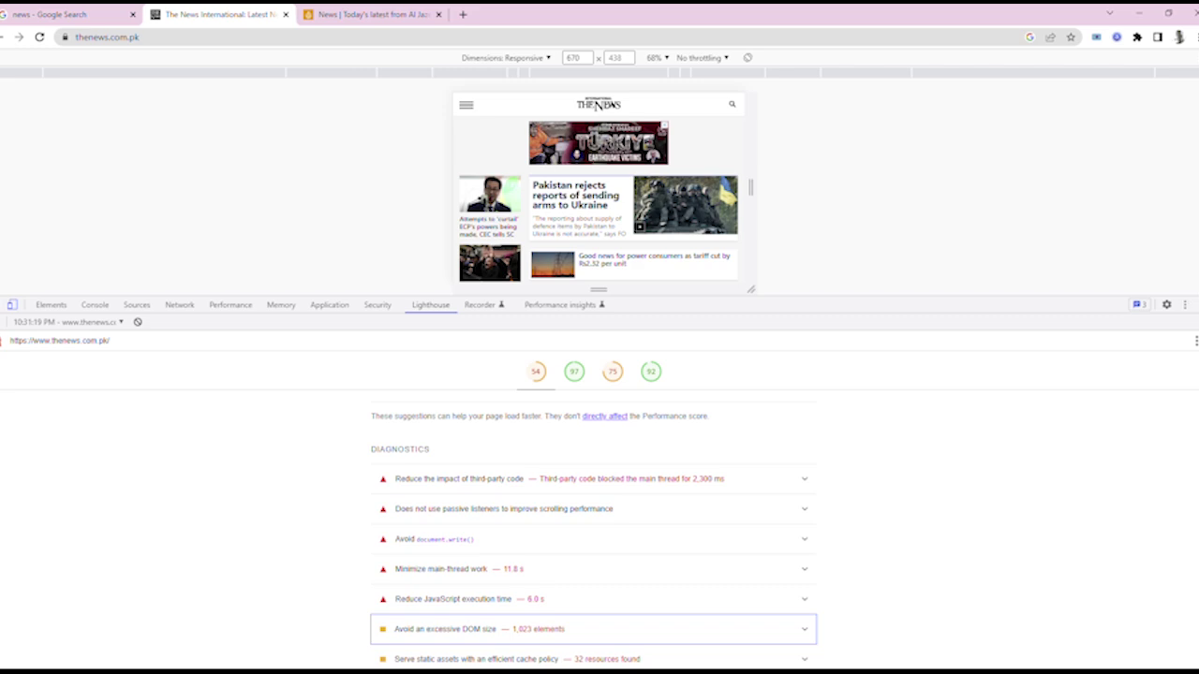
key(F12)
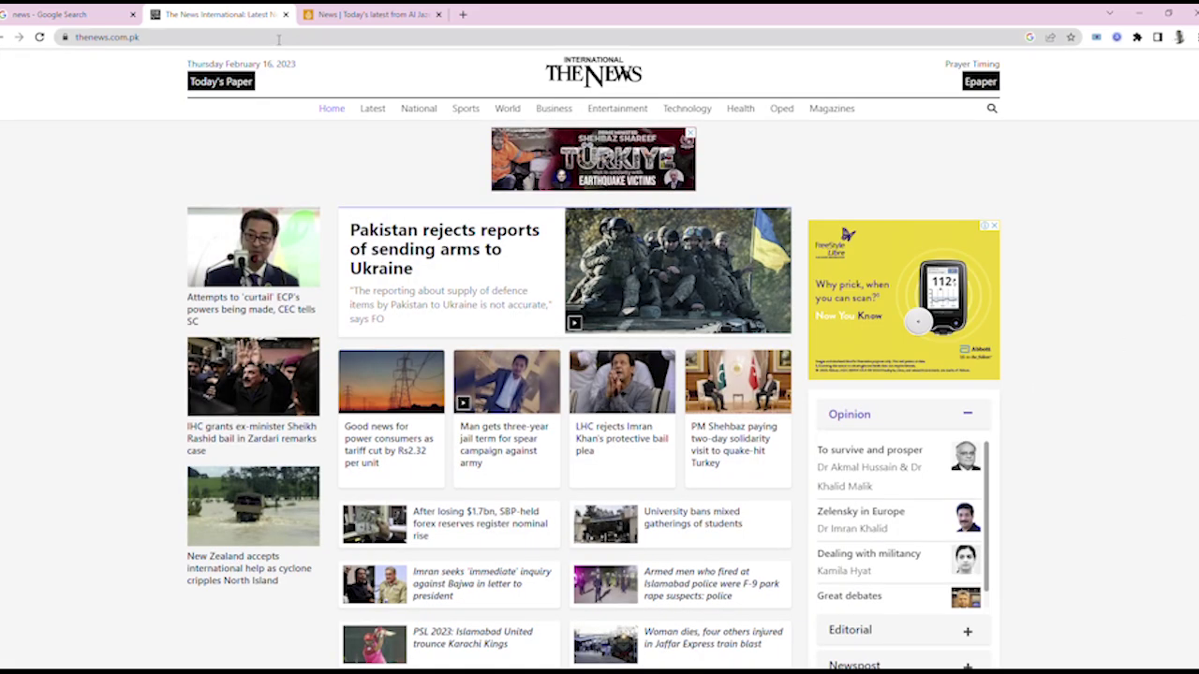
Step: Examine the layout and ad placements of the Al Jazeera News page and close its top banner ad
click(370, 14)
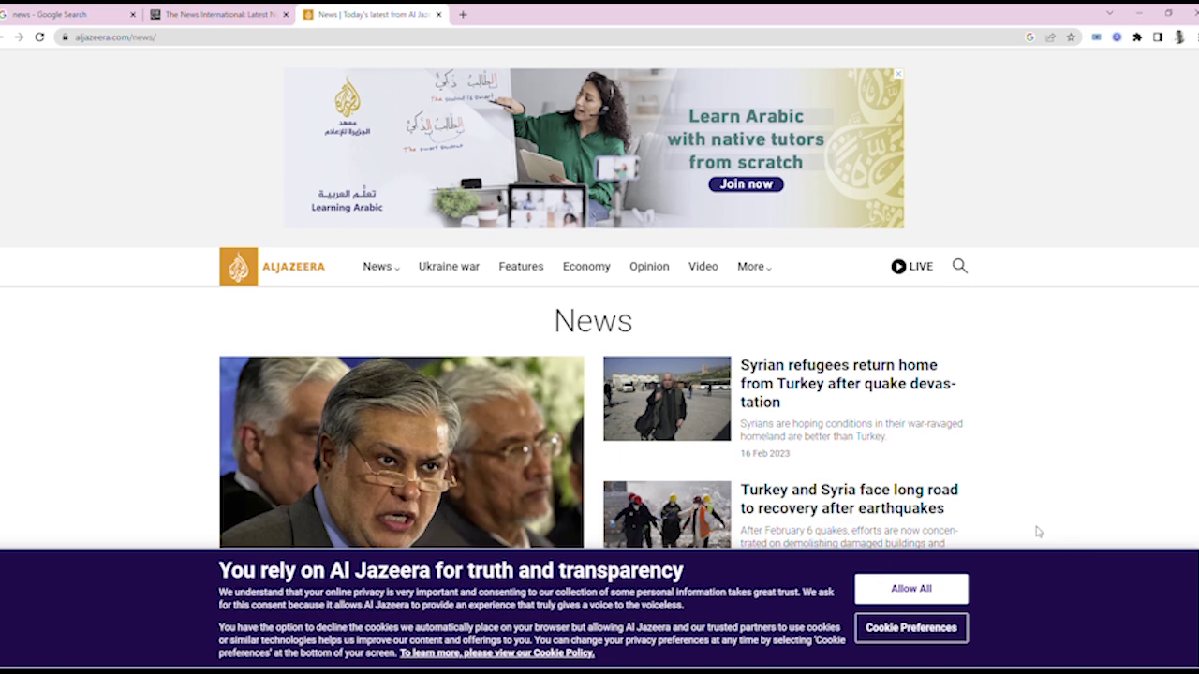
scroll(831, 387, down, 10)
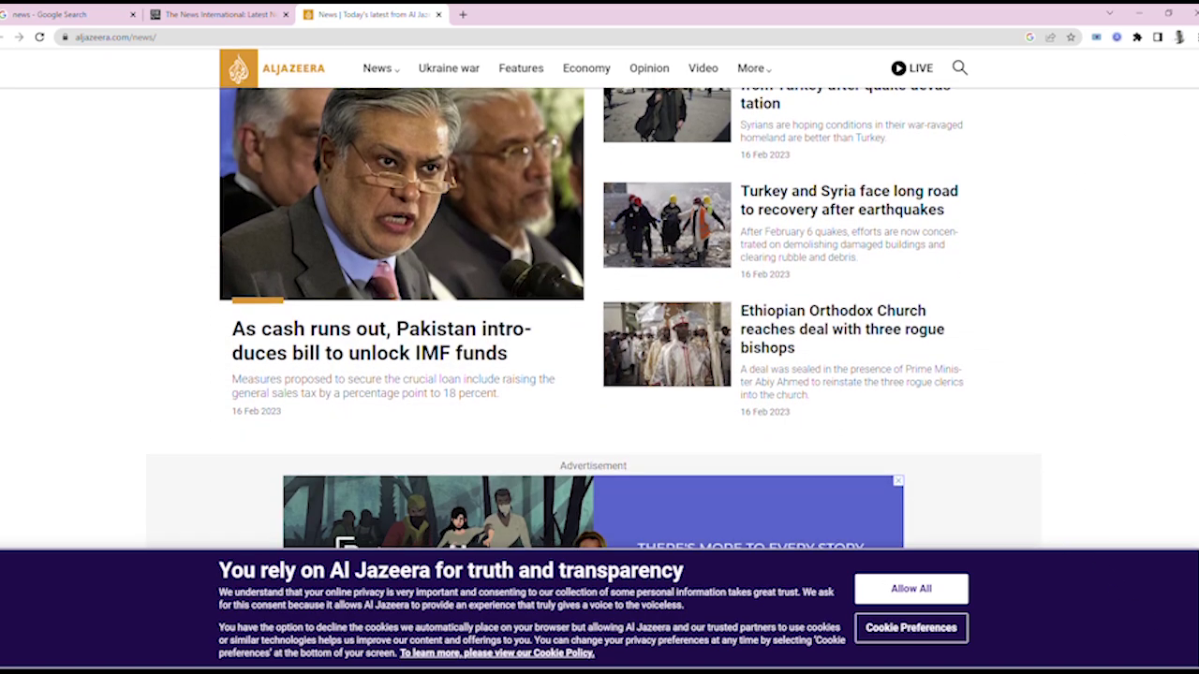
scroll(600, 318, down, 9)
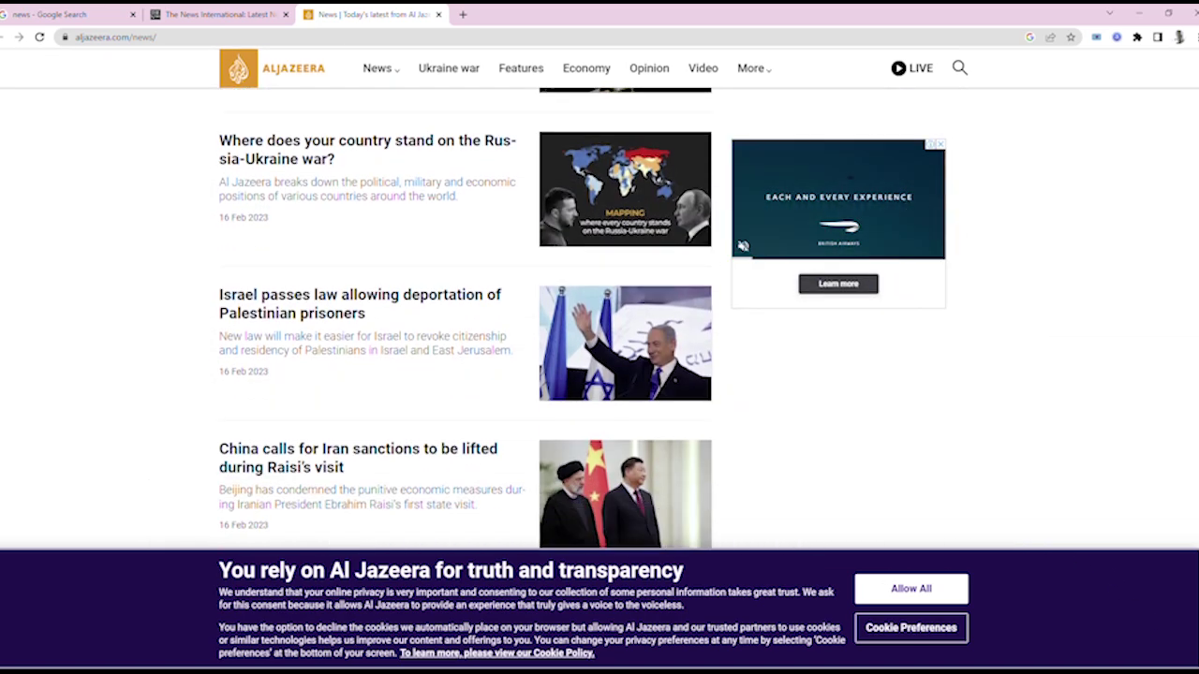
scroll(599, 319, down, 1)
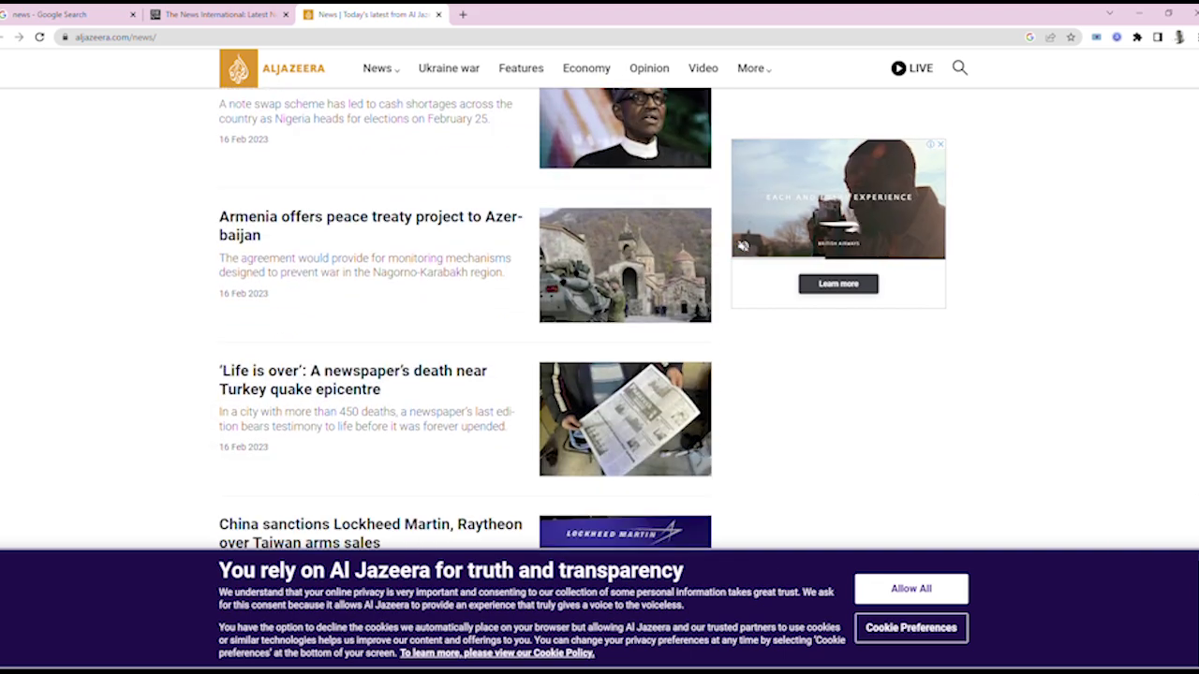
scroll(599, 318, up, 1)
scroll(600, 318, up, 8)
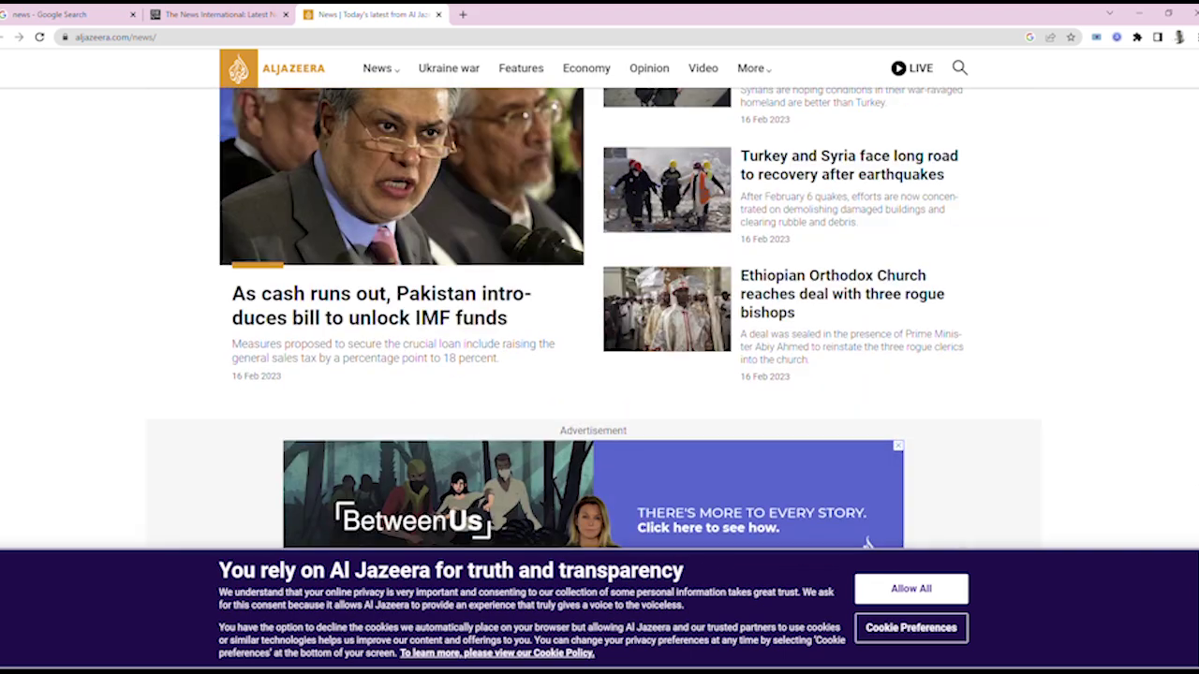
scroll(869, 541, up, 4)
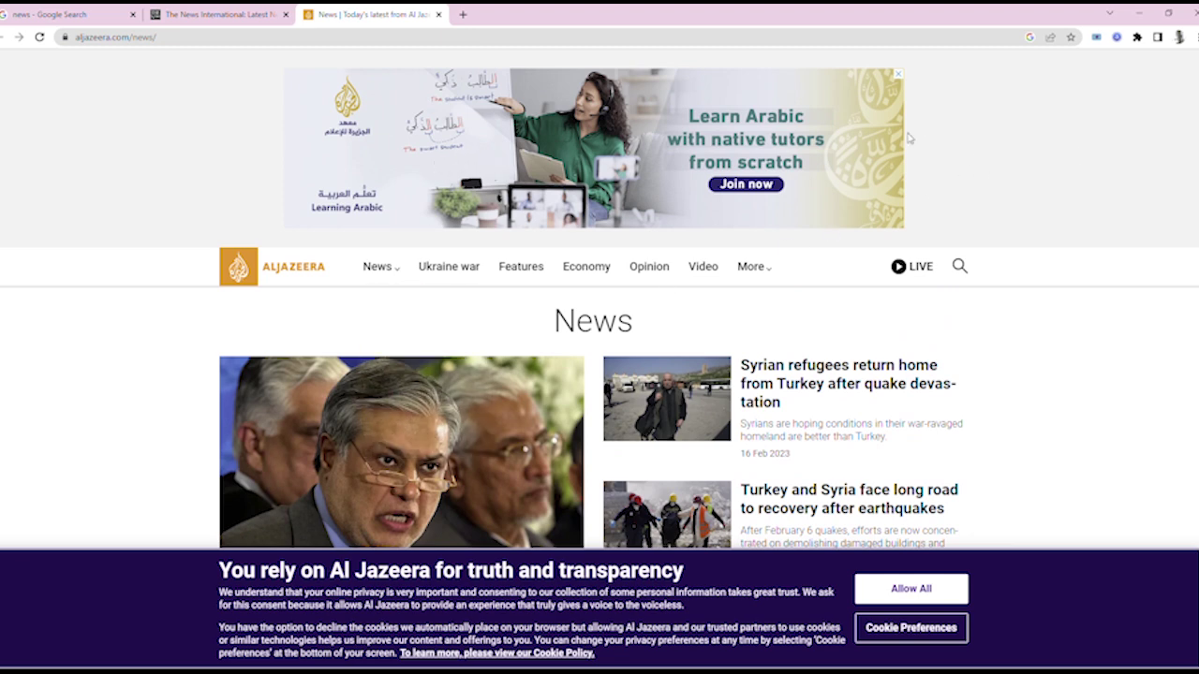
click(898, 74)
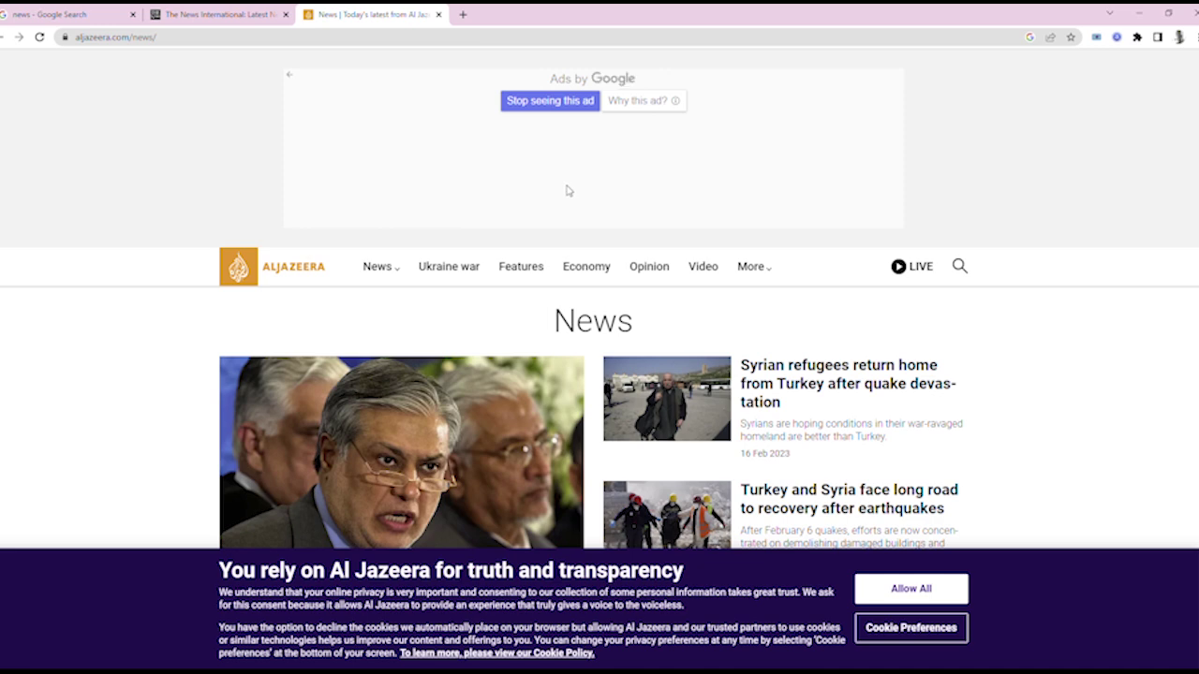
Step: Preview the Al Jazeera site as an iPhone SE mobile page in the developer tools, and close the tools
mouse_move(378, 274)
key(ctrl+shift+i)
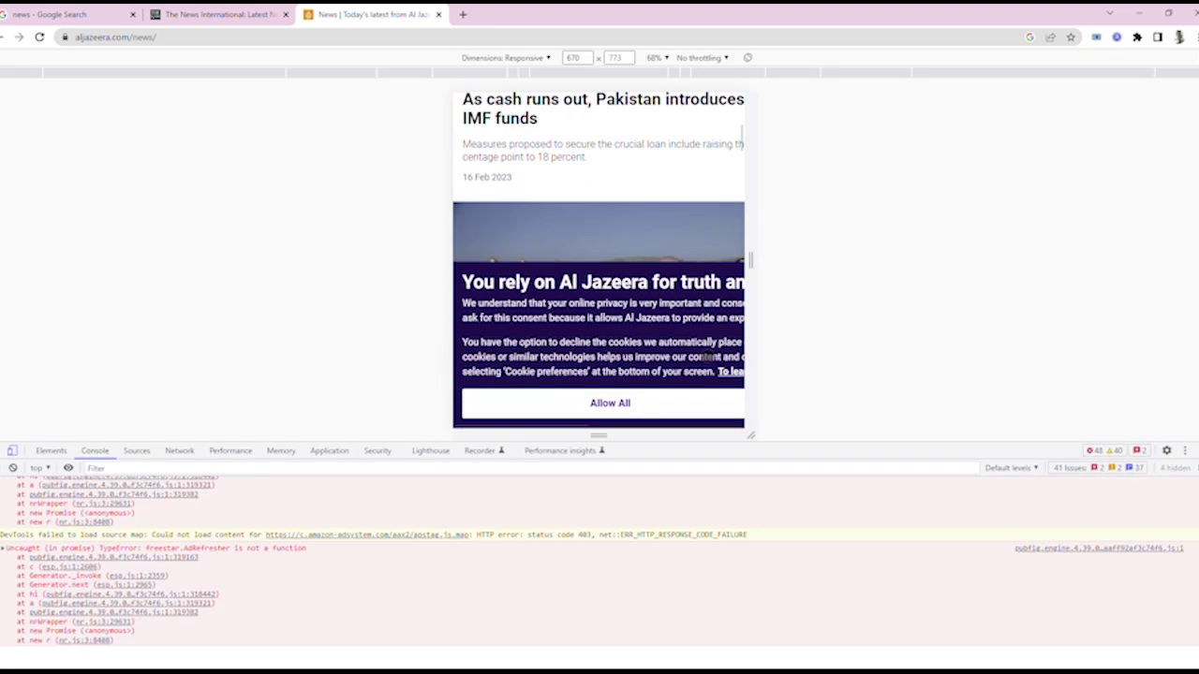
click(553, 57)
click(524, 94)
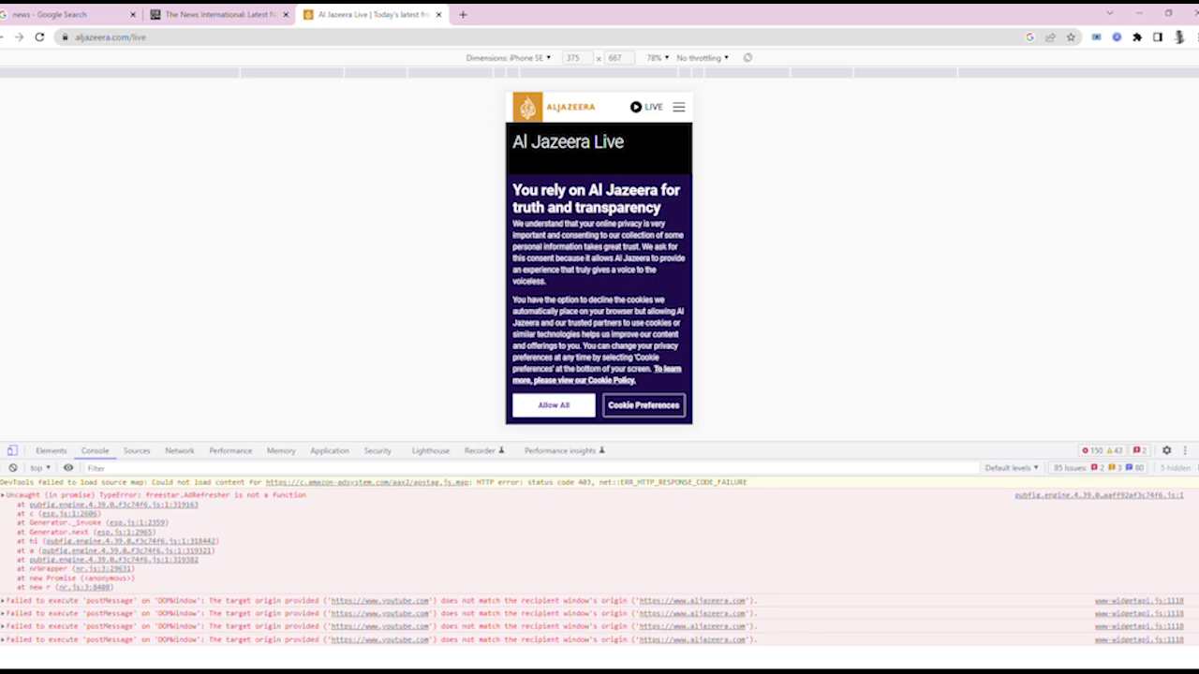
key(F12)
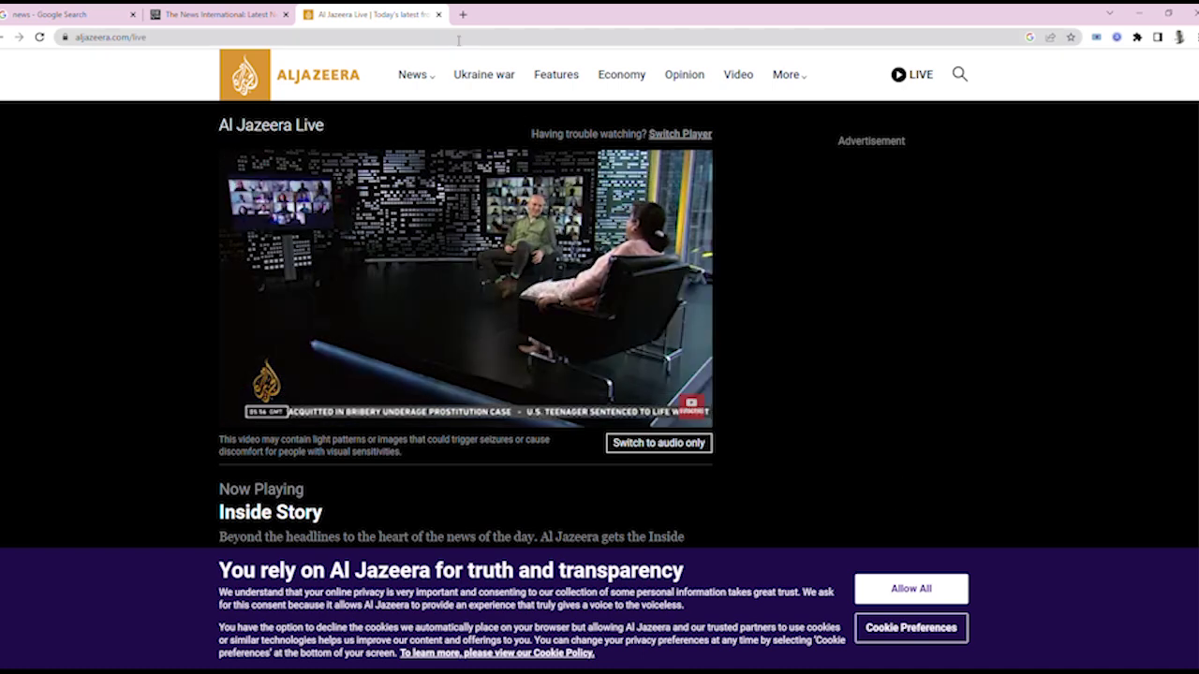
Step: Close the Al Jazeera page and replace the Google search for news with a search for "bloggr"
click(439, 14)
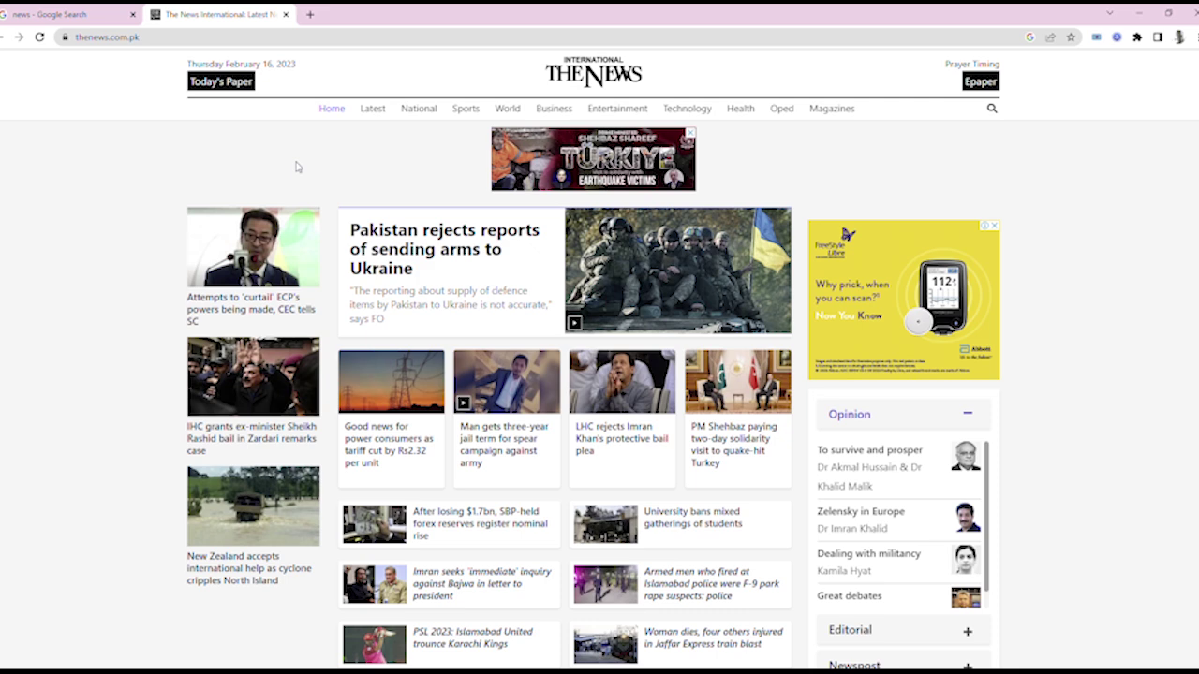
click(58, 14)
drag(194, 89, 136, 94)
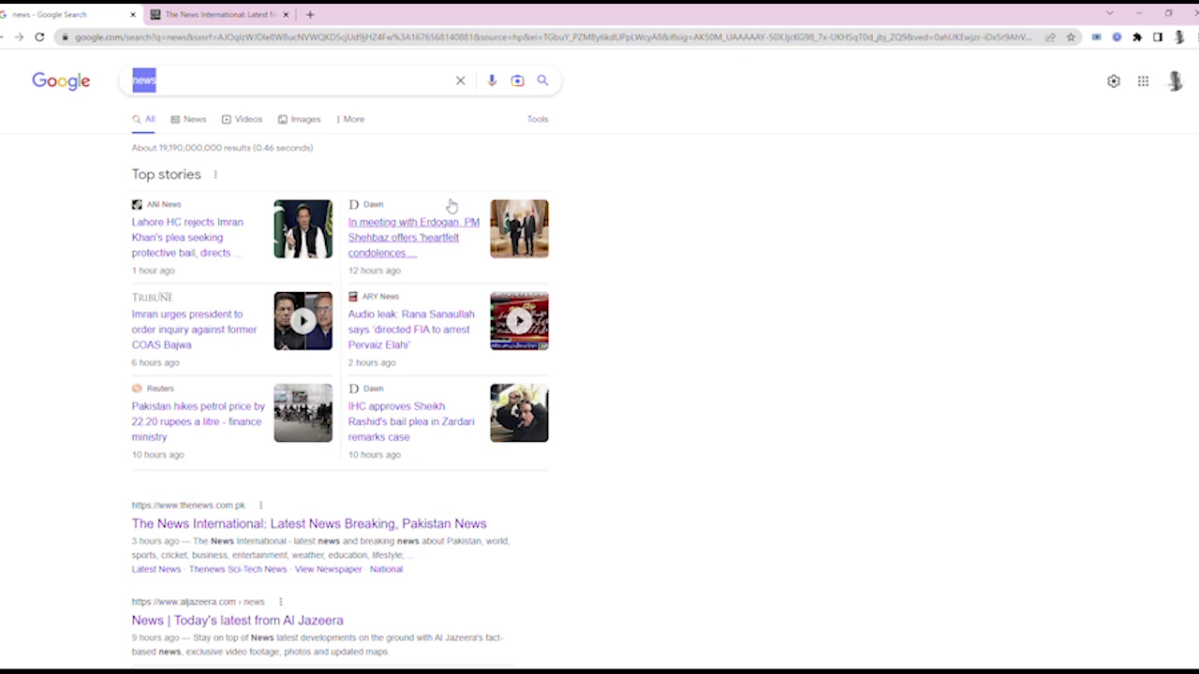
text(bloggr)
key(Return)
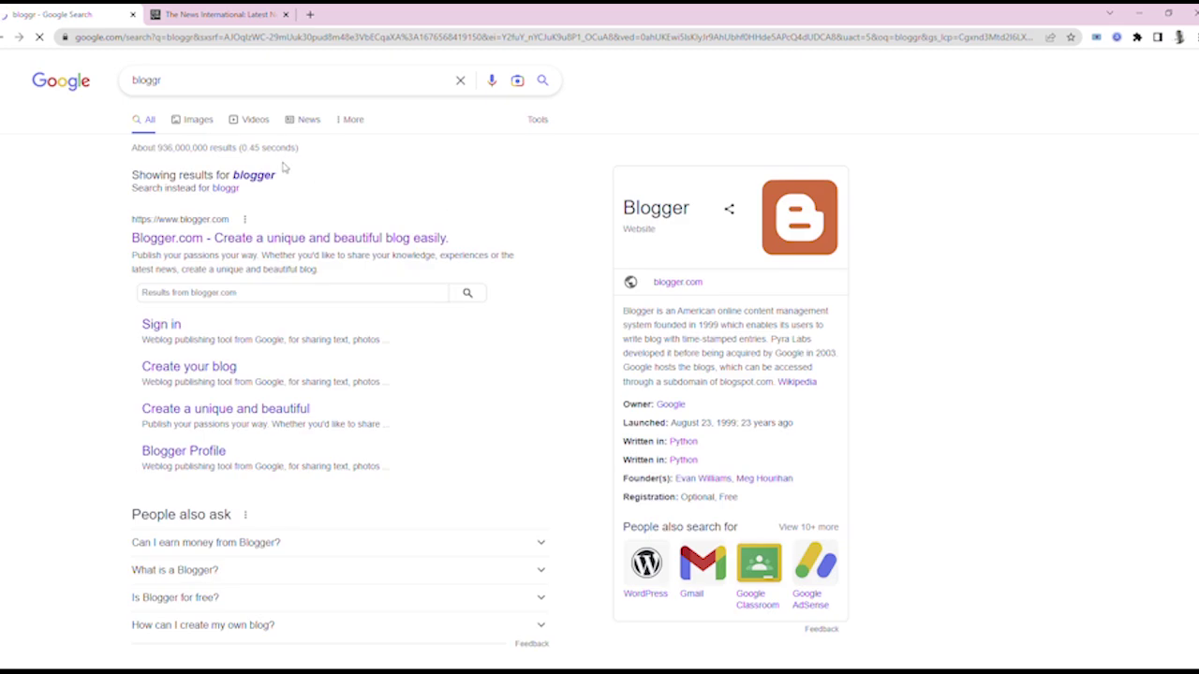
Step: Go to Blogger from the search results and show the themes available for the education test blog
click(261, 178)
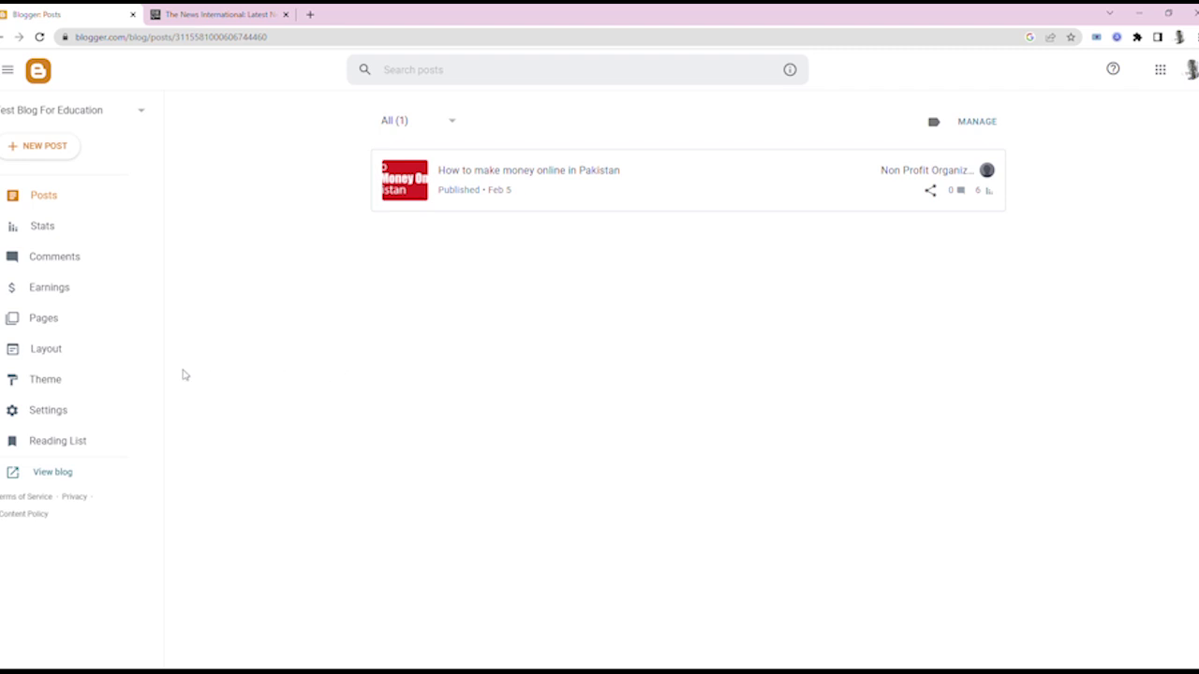
click(91, 384)
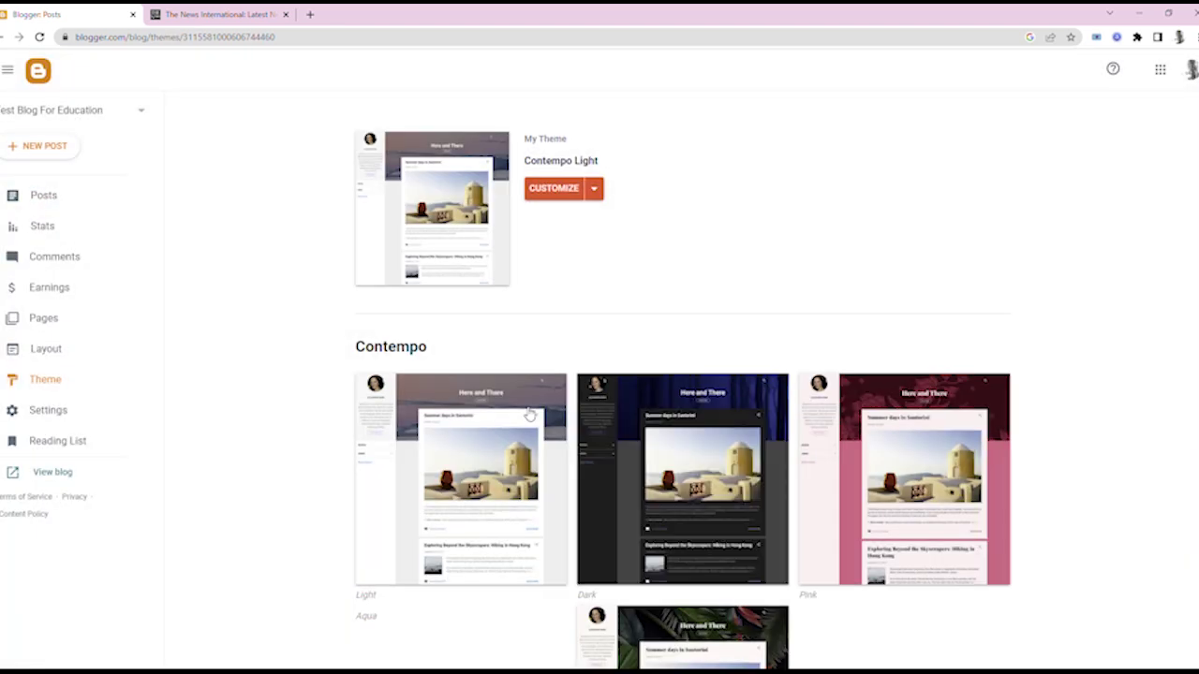
Step: Look through the theme gallery from Contempo to Travel and compare the Soho, Emporio and Notable designs
scroll(1139, 229, down, 6)
scroll(1180, 346, down, 10)
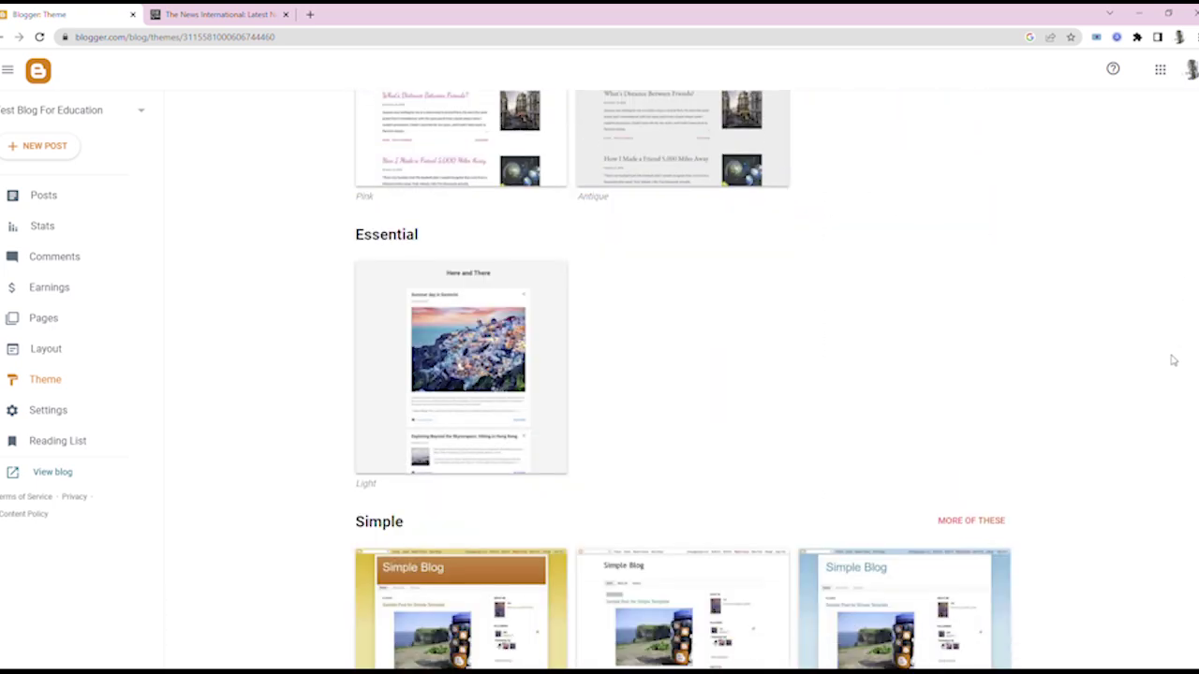
scroll(1189, 351, down, 5)
scroll(1180, 487, down, 11)
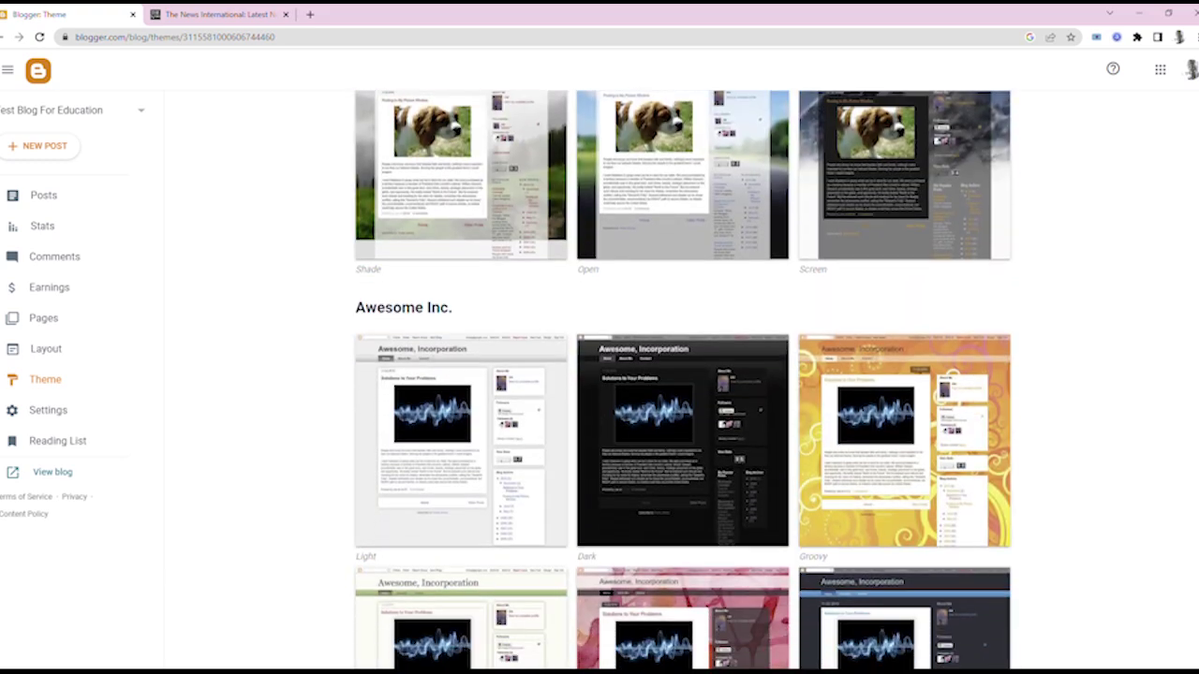
scroll(1195, 491, down, 20)
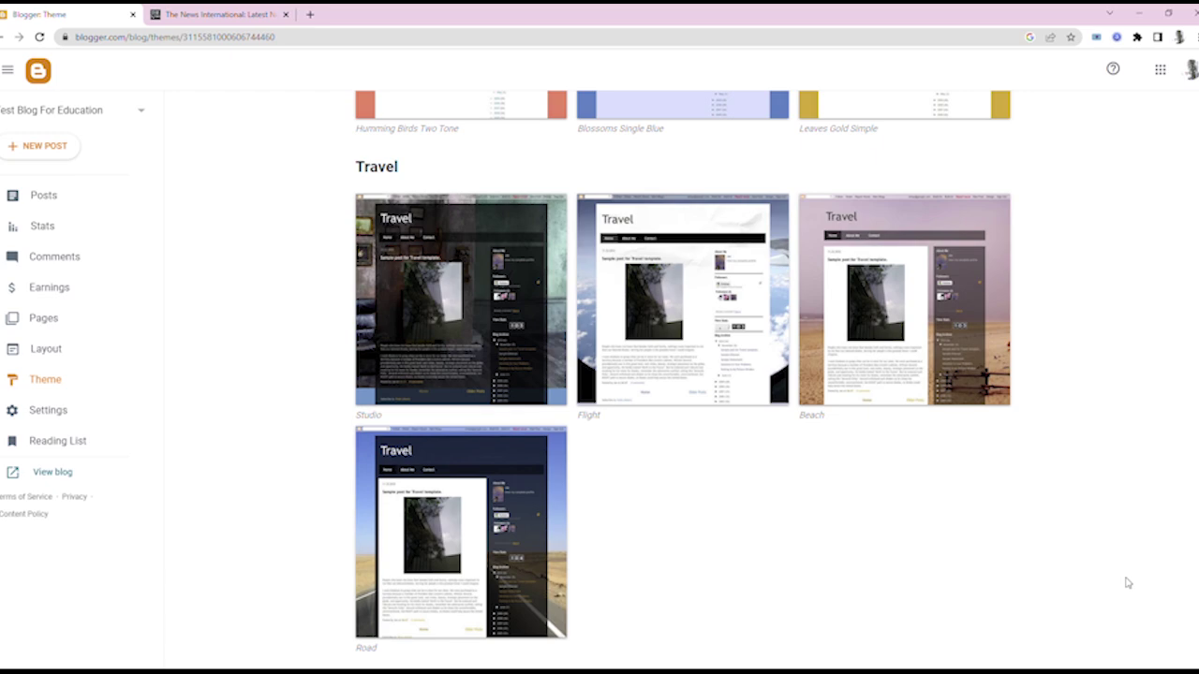
scroll(1128, 582, down, 10)
scroll(1065, 553, up, 15)
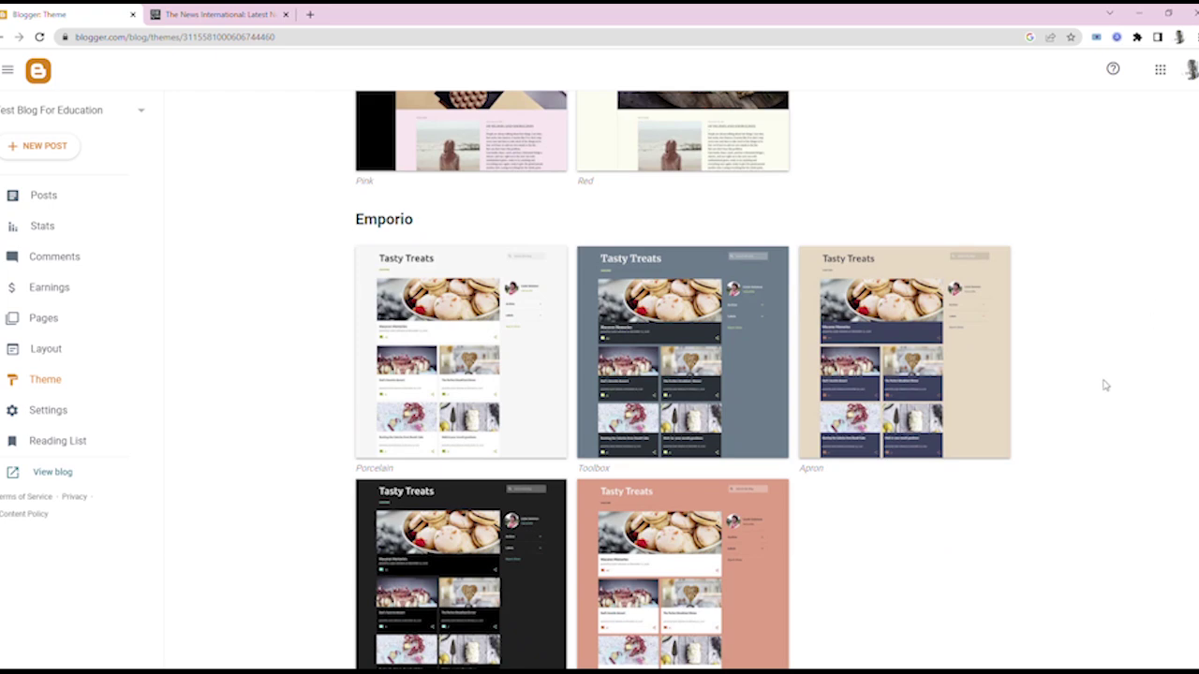
scroll(1190, 349, up, 3)
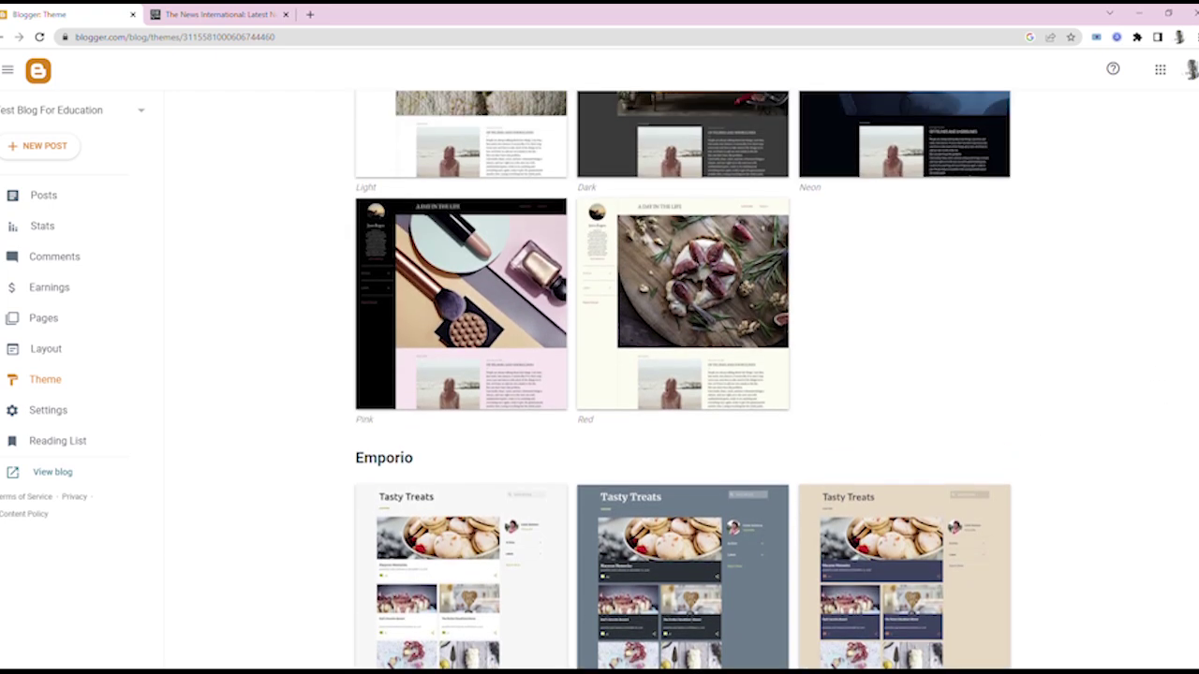
scroll(683, 380, up, 7)
scroll(683, 380, up, 3)
scroll(683, 380, down, 10)
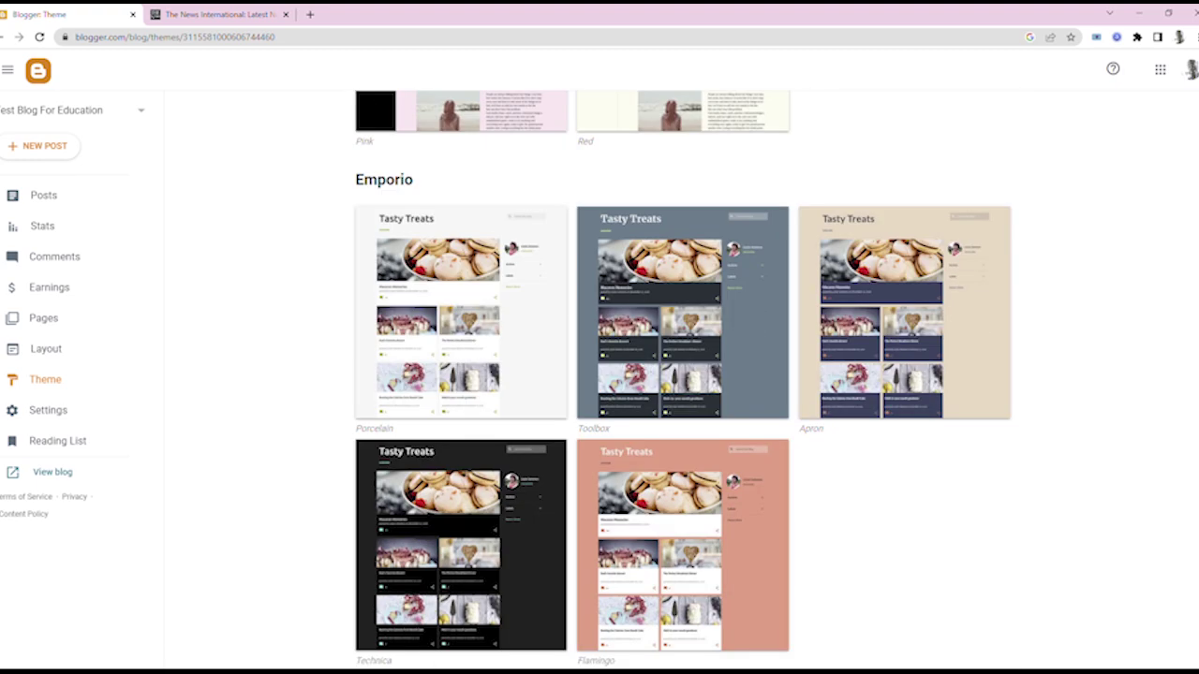
scroll(683, 380, down, 6)
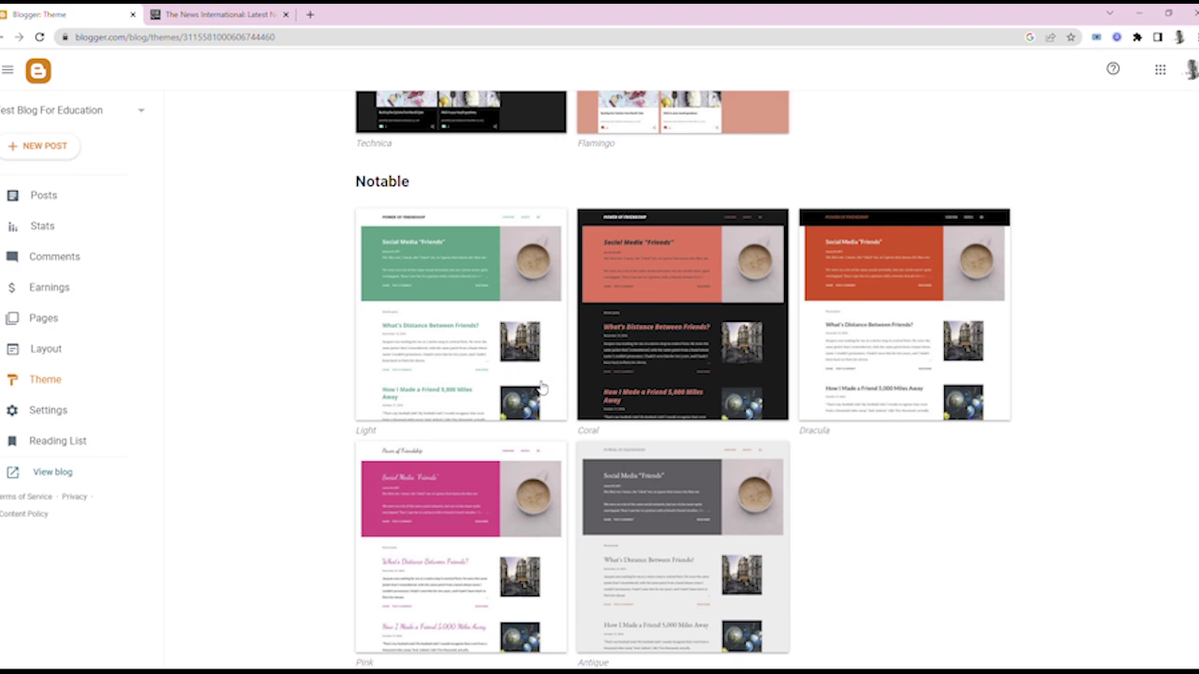
Step: Preview the Notable Light theme on the blog, place its tab beside the theme gallery's, and examine the page layout
click(446, 339)
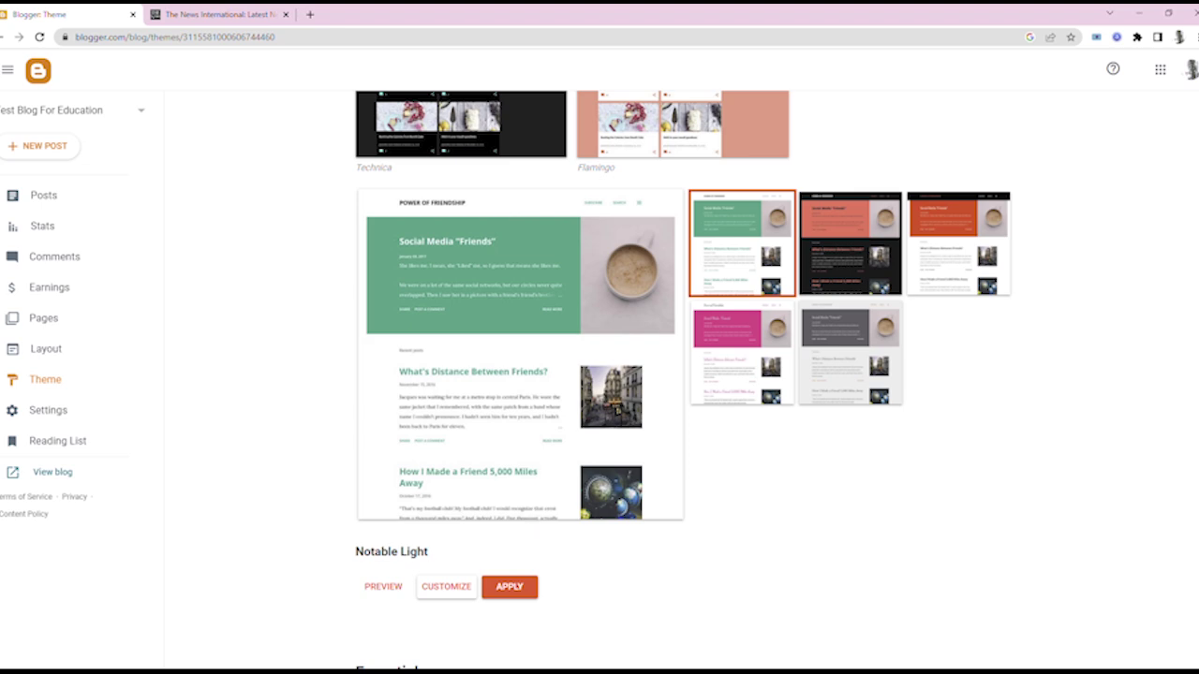
click(384, 587)
click(304, 9)
drag(303, 9, 220, 11)
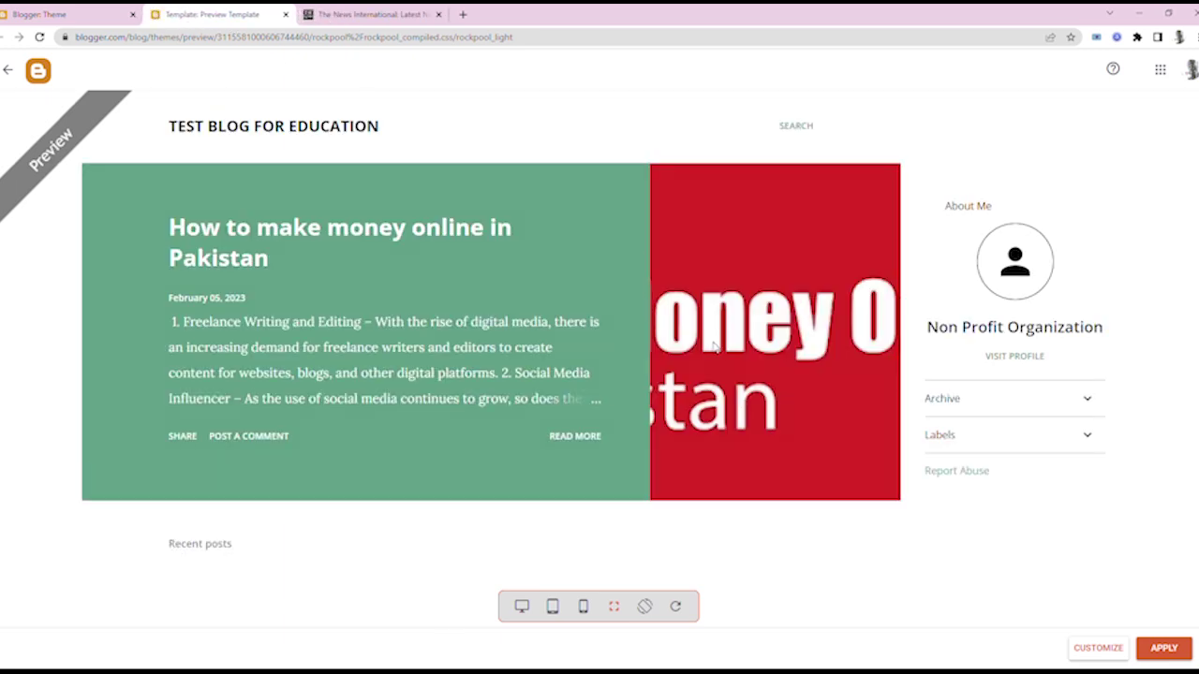
scroll(1143, 291, down, 1)
scroll(491, 321, down, 1)
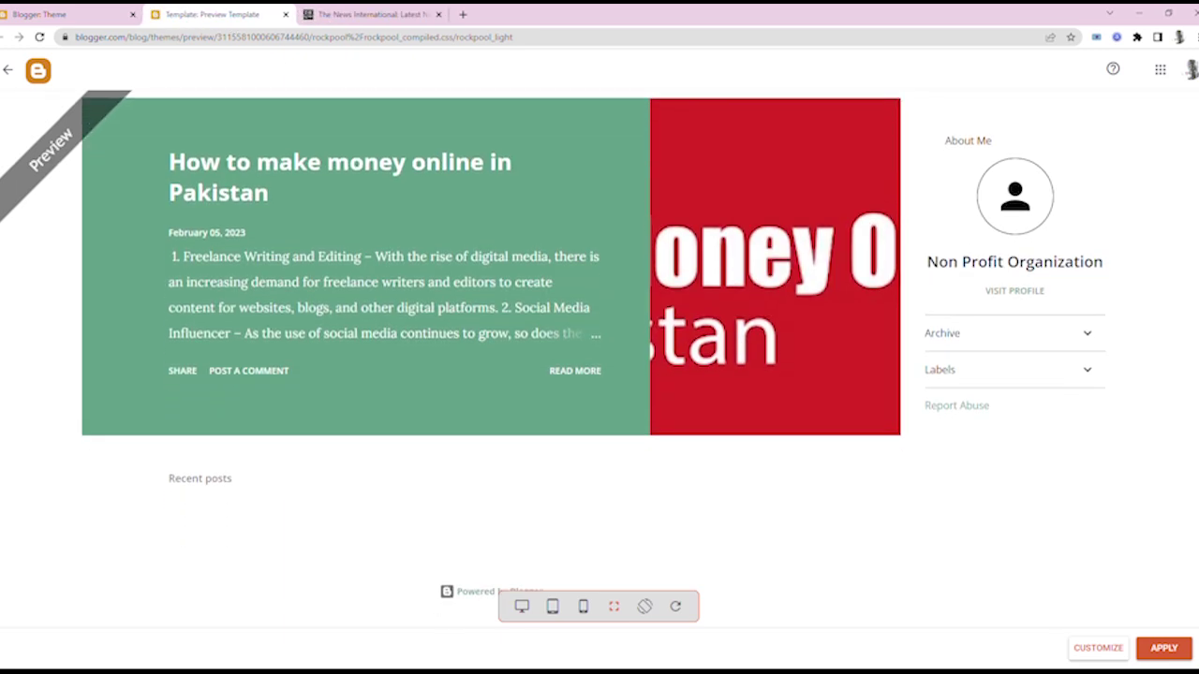
scroll(1042, 372, up, 1)
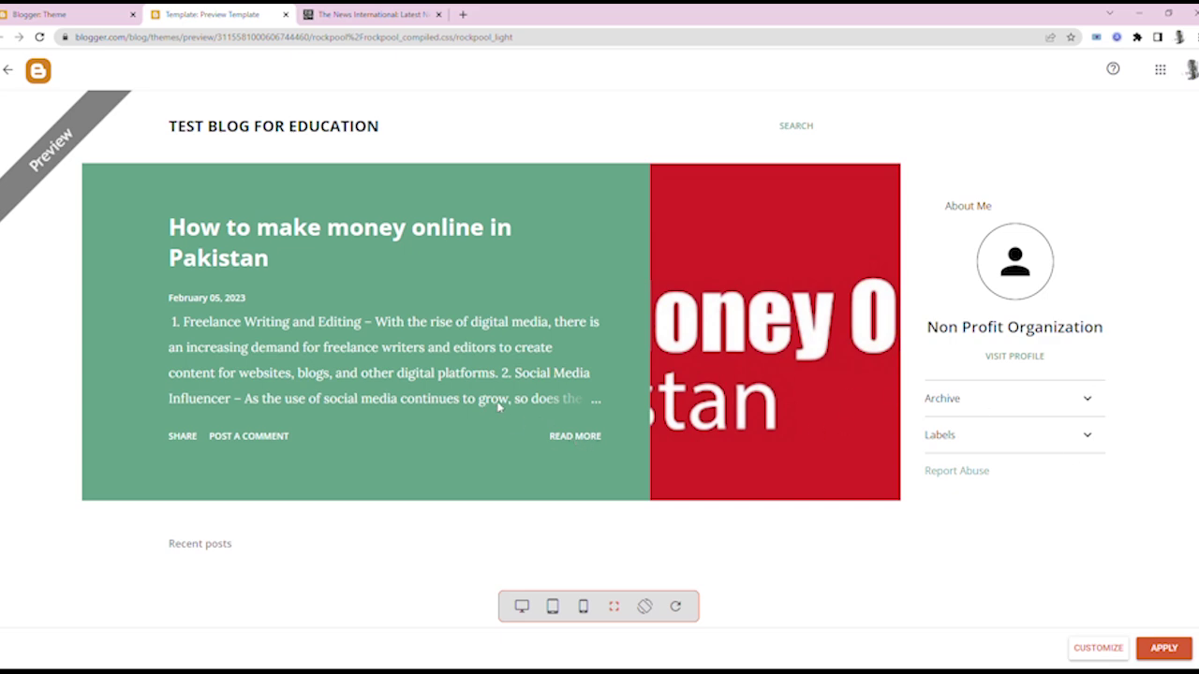
scroll(530, 390, down, 1)
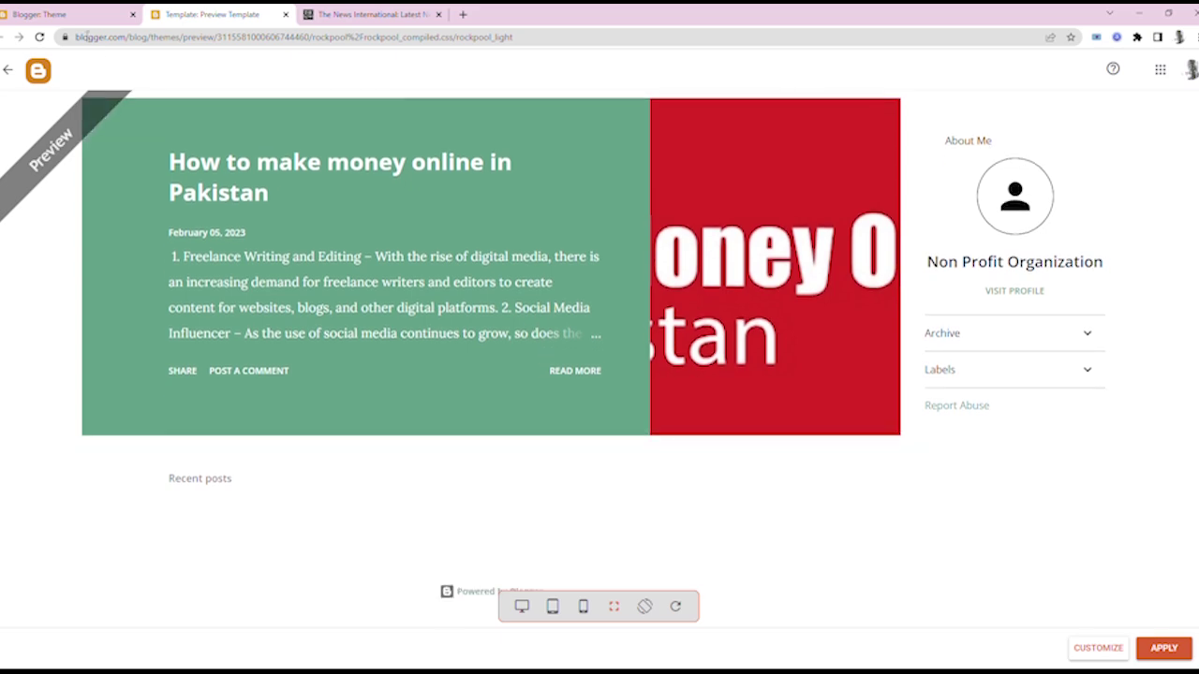
Step: Return to the theme gallery and preview the Simple Bold theme, placing its tab beside the gallery's
key(ctrl+shift+Tab)
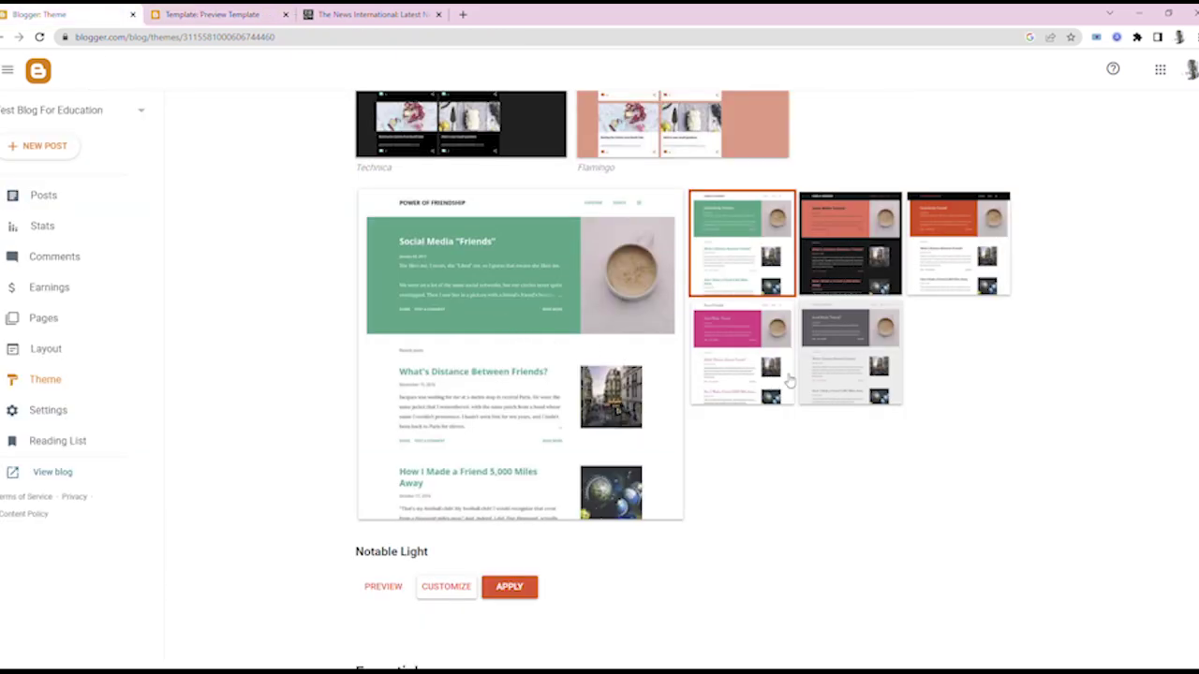
scroll(785, 386, down, 10)
scroll(468, 372, up, 3)
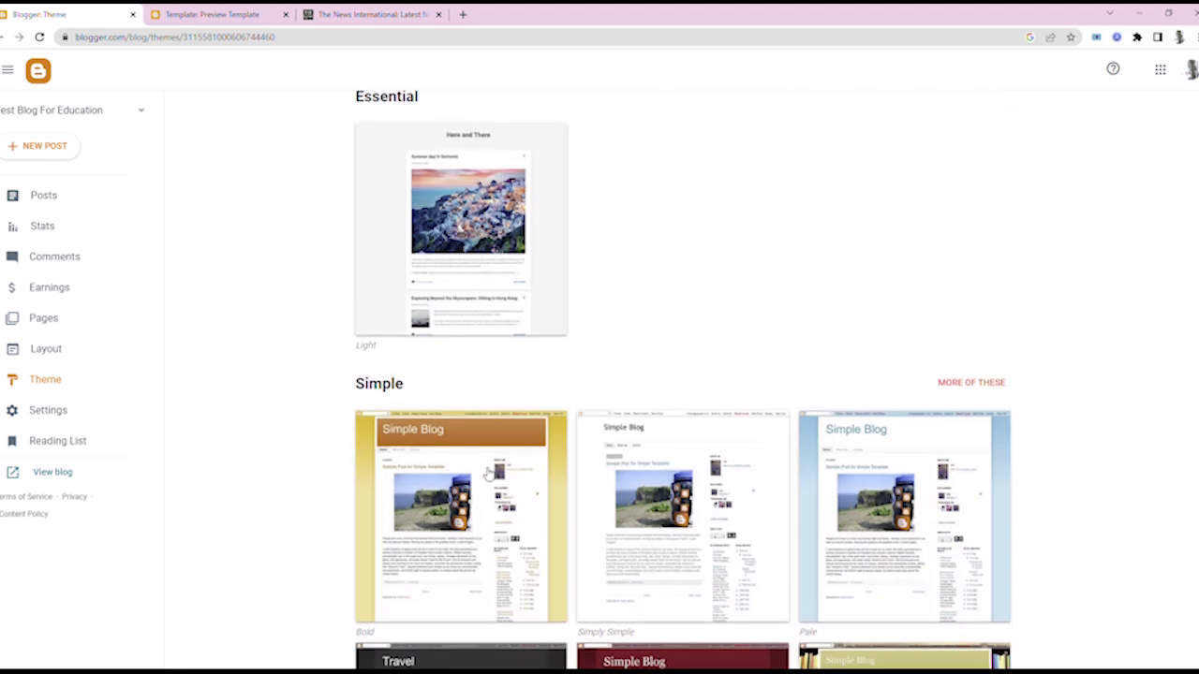
click(487, 473)
click(383, 640)
click(501, 11)
drag(501, 8, 197, 13)
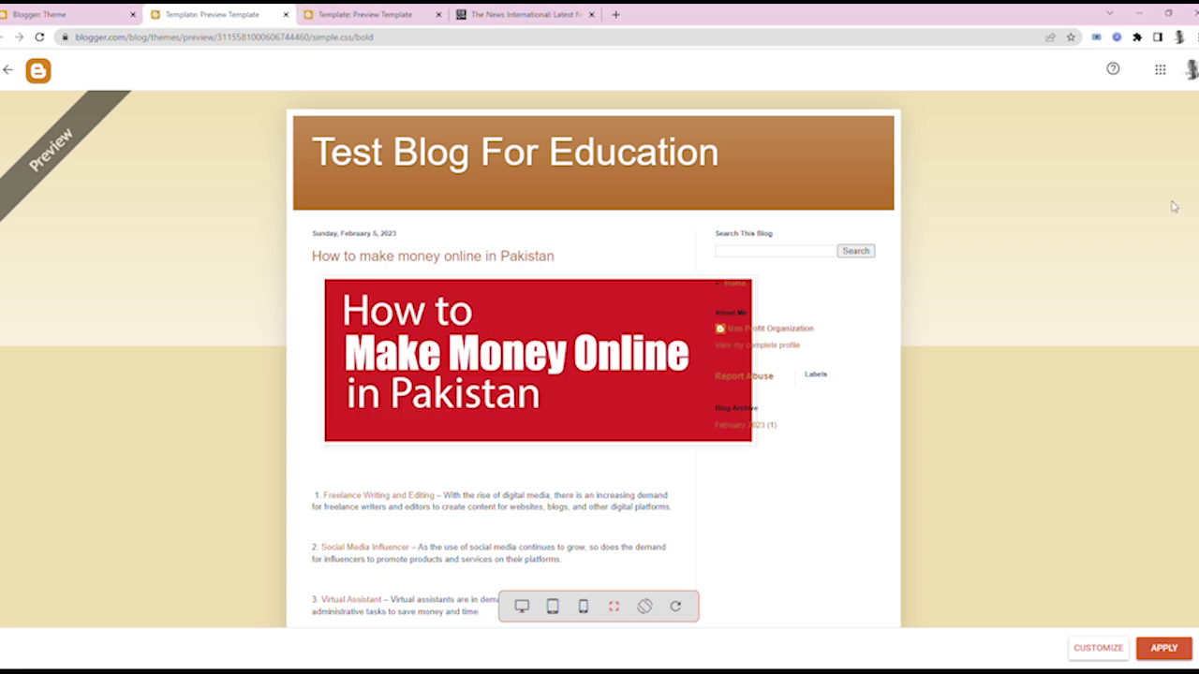
Step: Examine the whole Simple Bold preview page, close it, and return to the theme gallery
scroll(428, 337, down, 3)
scroll(429, 337, up, 1)
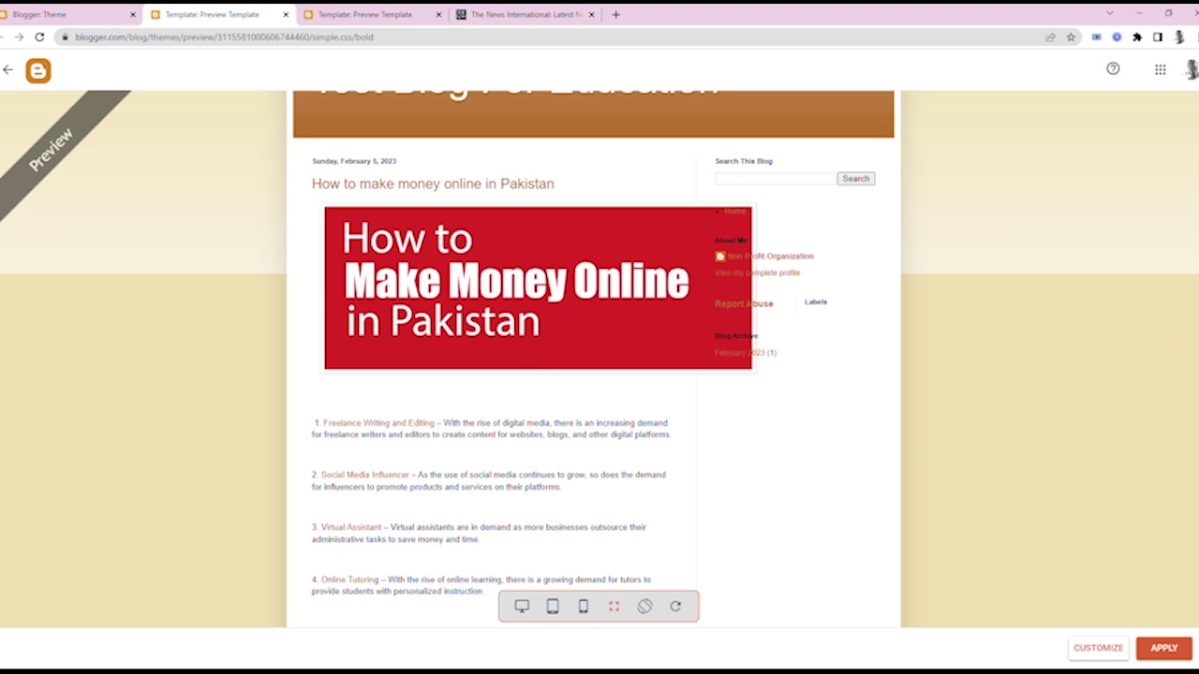
scroll(593, 356, down, 4)
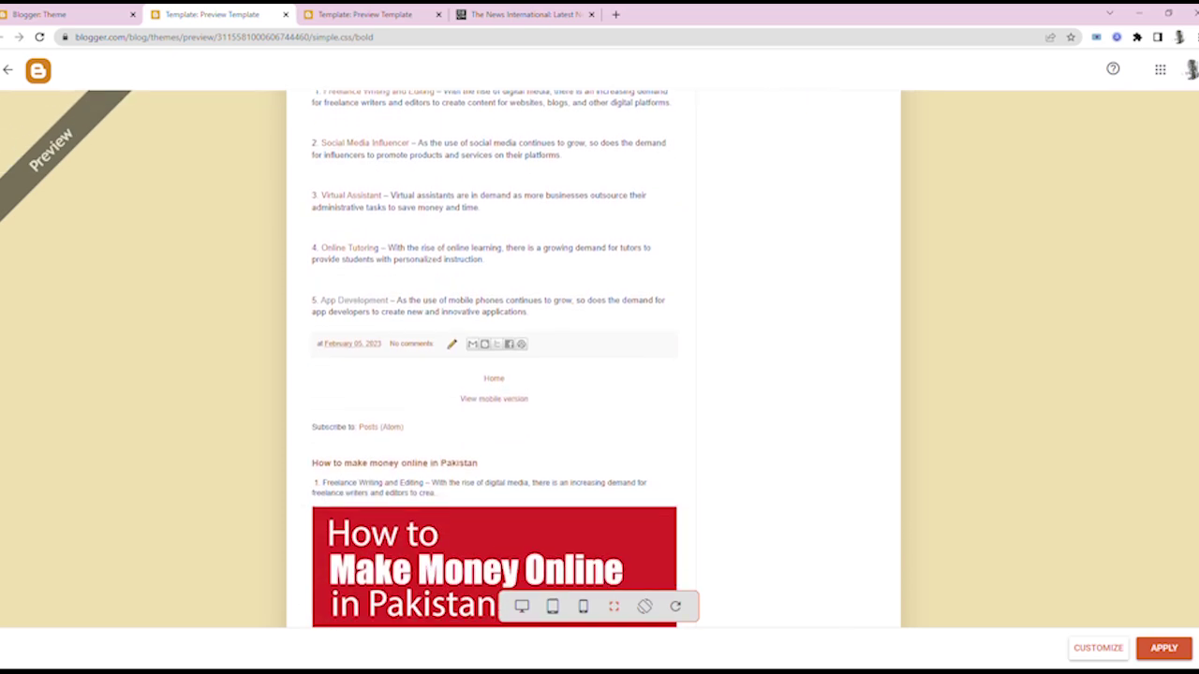
scroll(593, 355, up, 5)
scroll(795, 144, down, 8)
scroll(573, 179, up, 8)
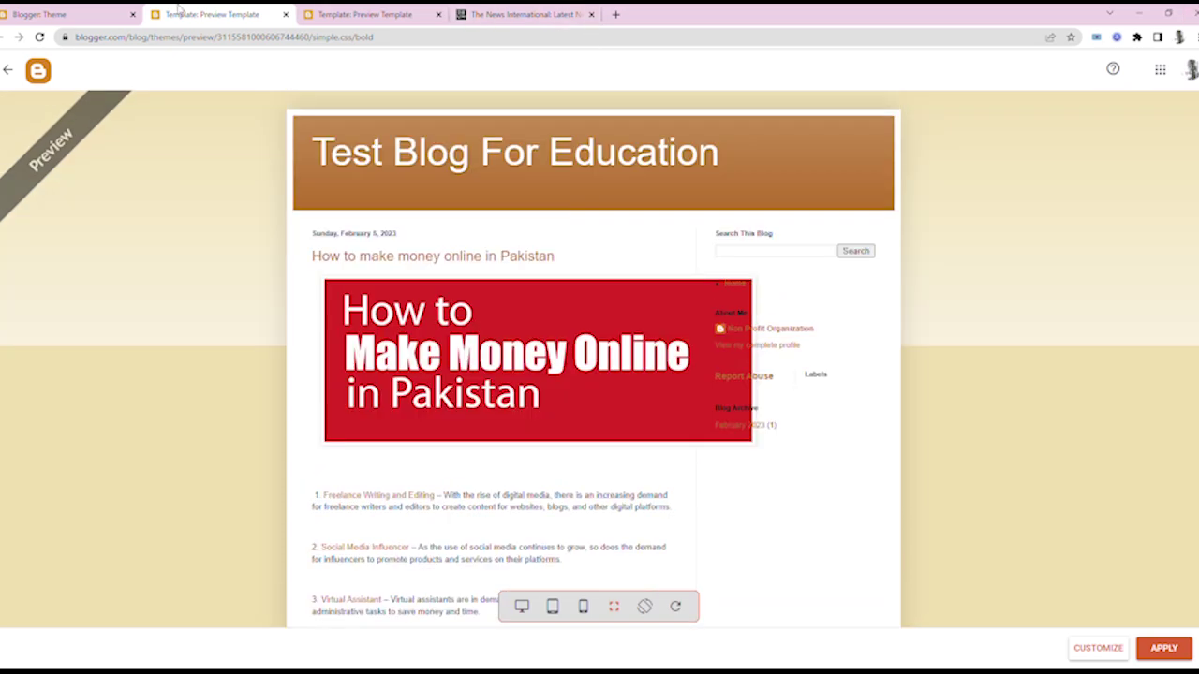
click(286, 15)
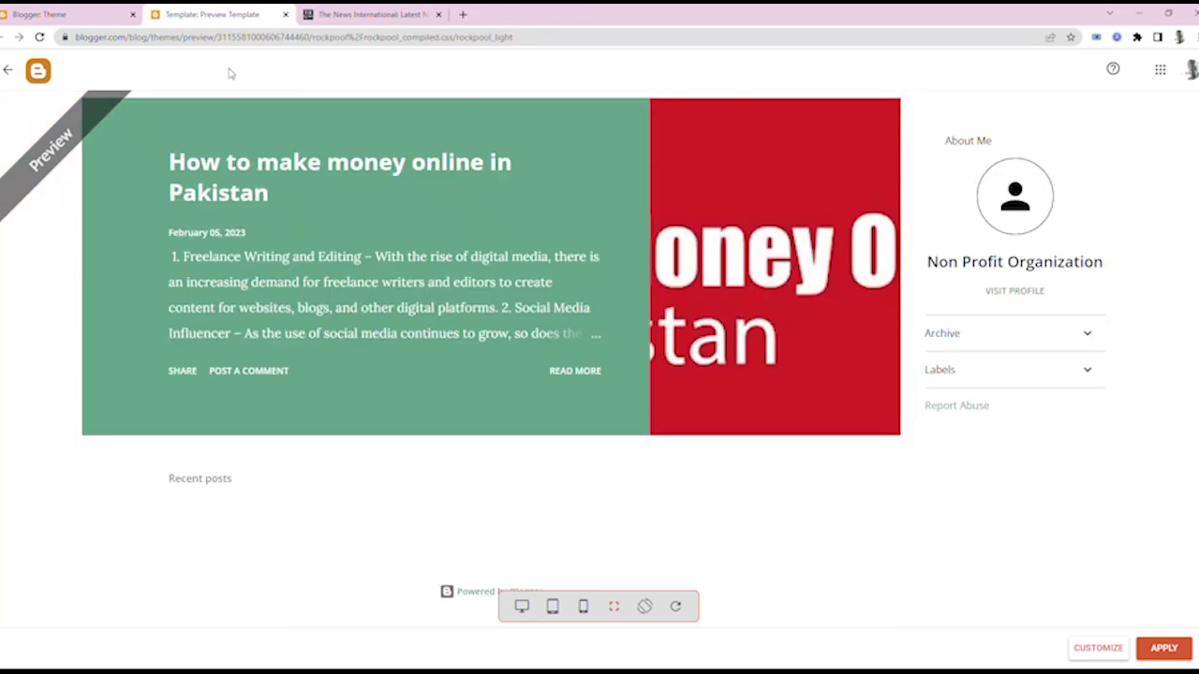
click(94, 14)
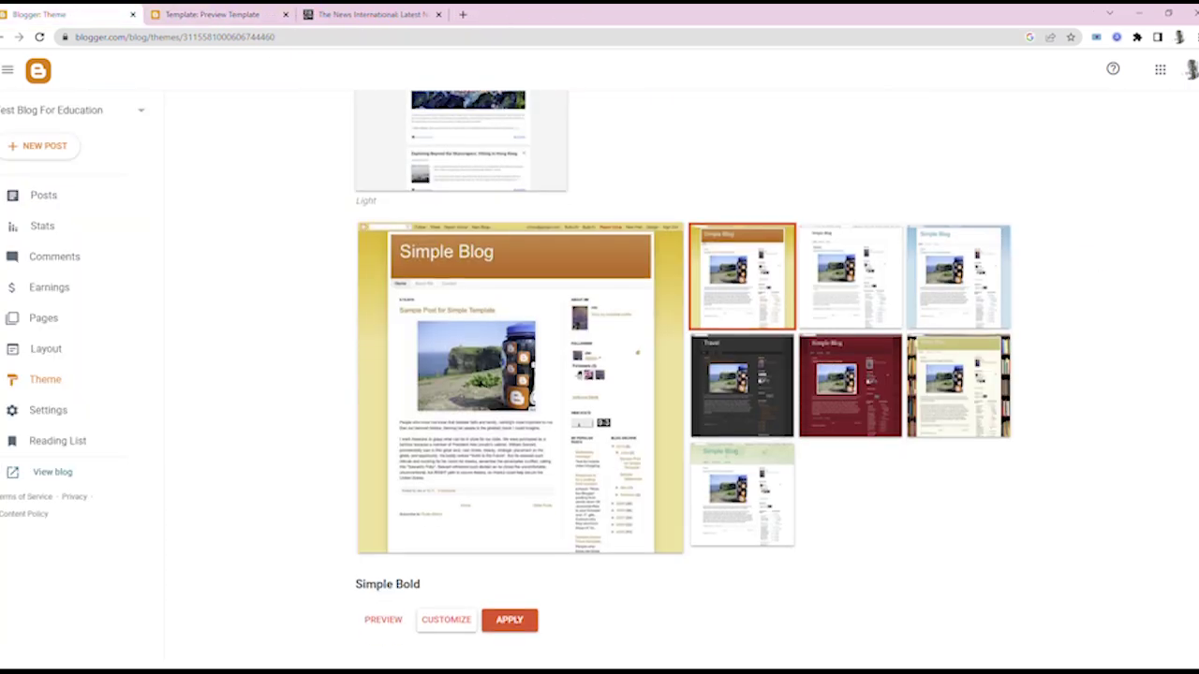
Step: Review the remaining gallery themes down to Travel, and look again at the Contempo, Soho and Emporio designs
scroll(1195, 440, down, 10)
scroll(1195, 440, down, 5)
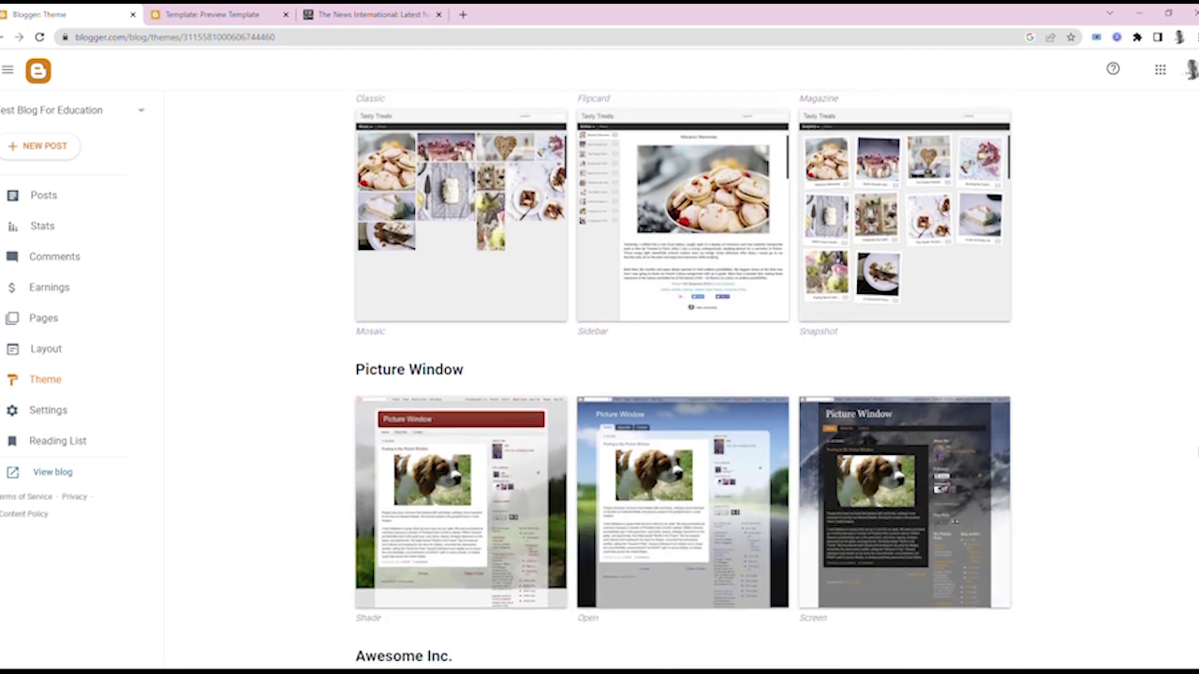
scroll(1195, 441, down, 3)
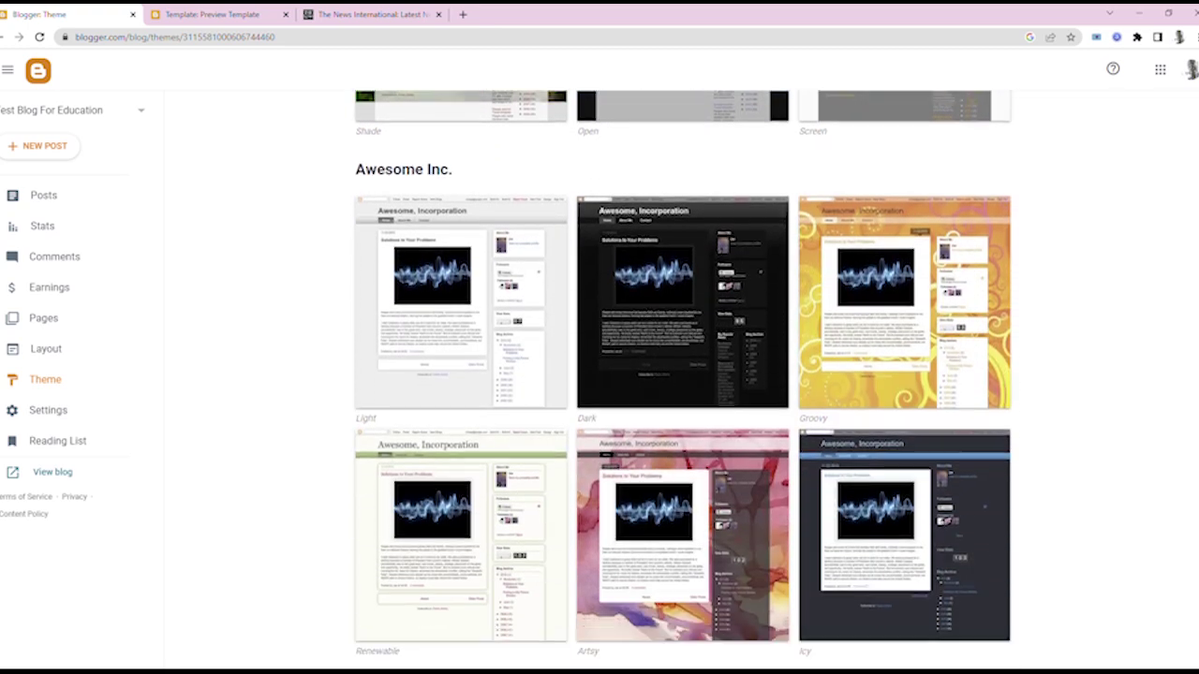
scroll(1195, 440, up, 4)
scroll(1195, 441, down, 13)
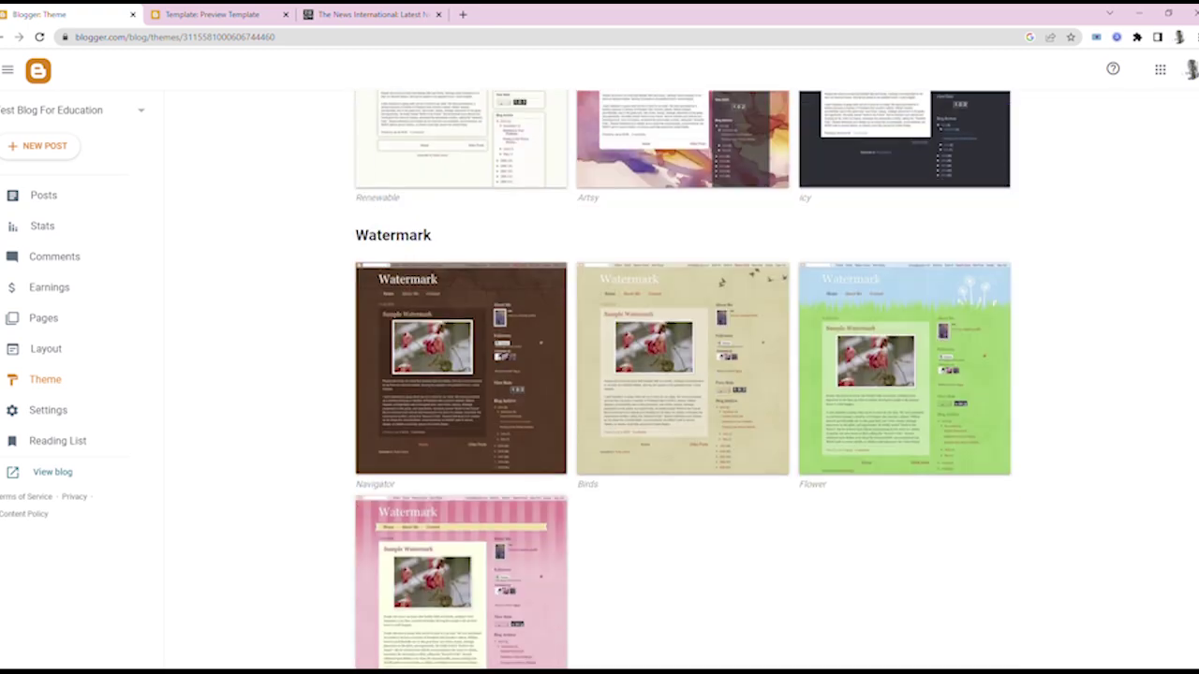
scroll(1187, 533, down, 4)
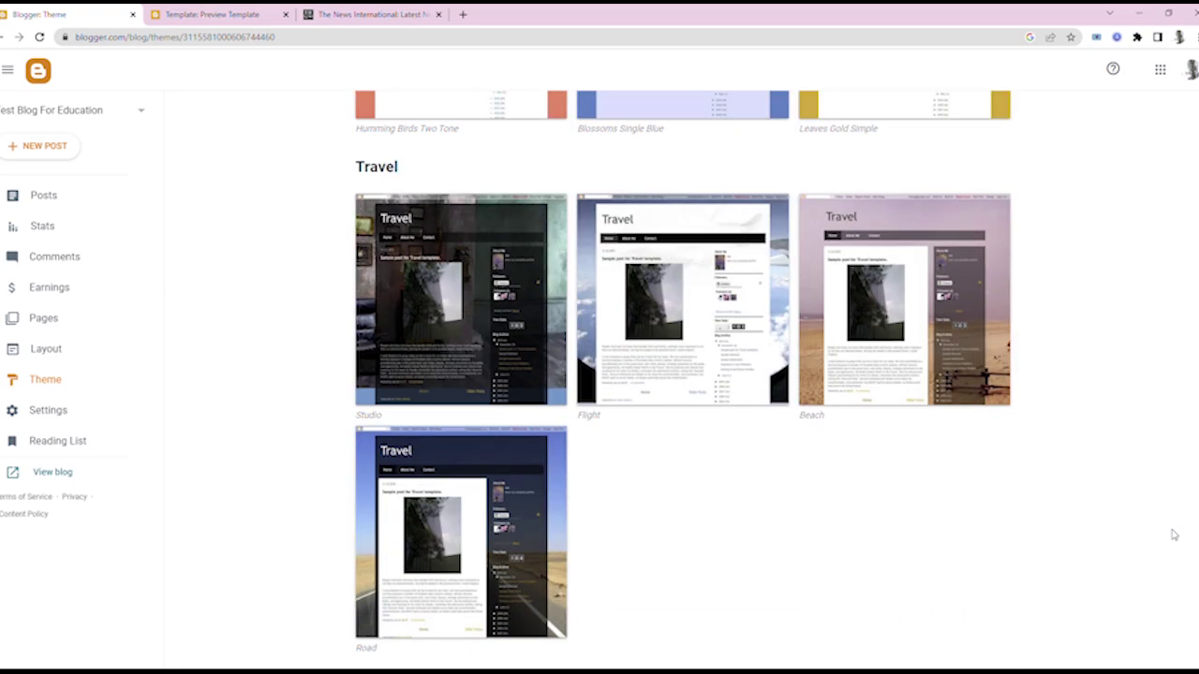
scroll(1086, 525, up, 20)
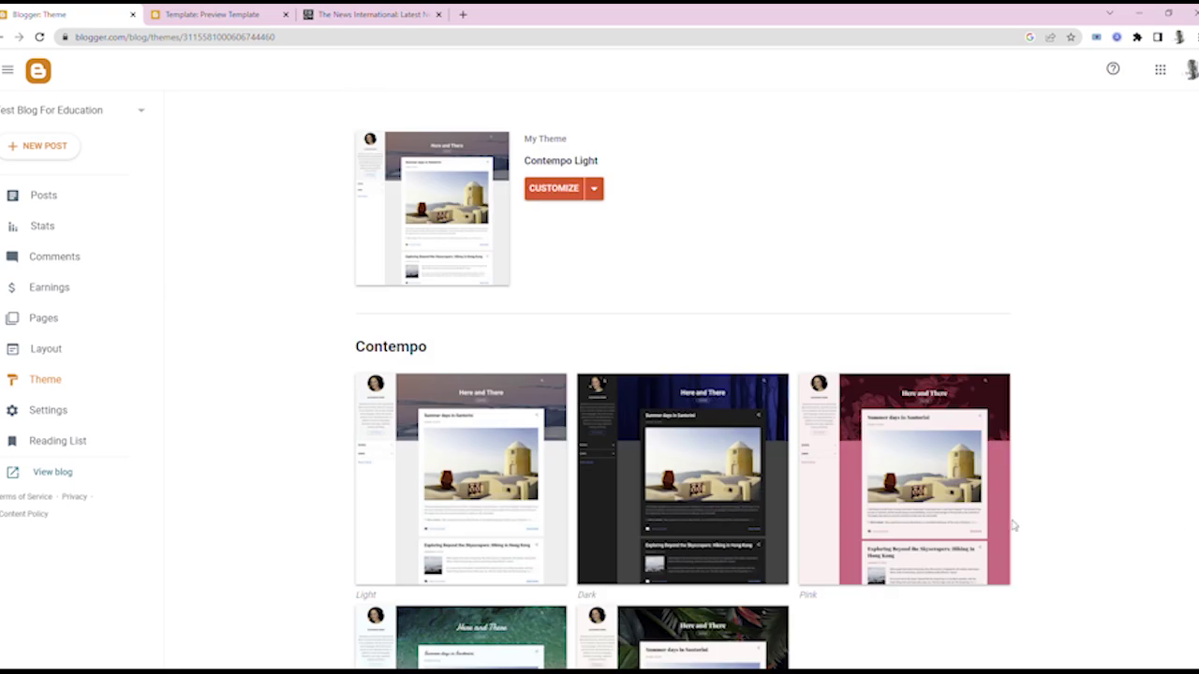
scroll(811, 506, down, 5)
scroll(817, 506, down, 2)
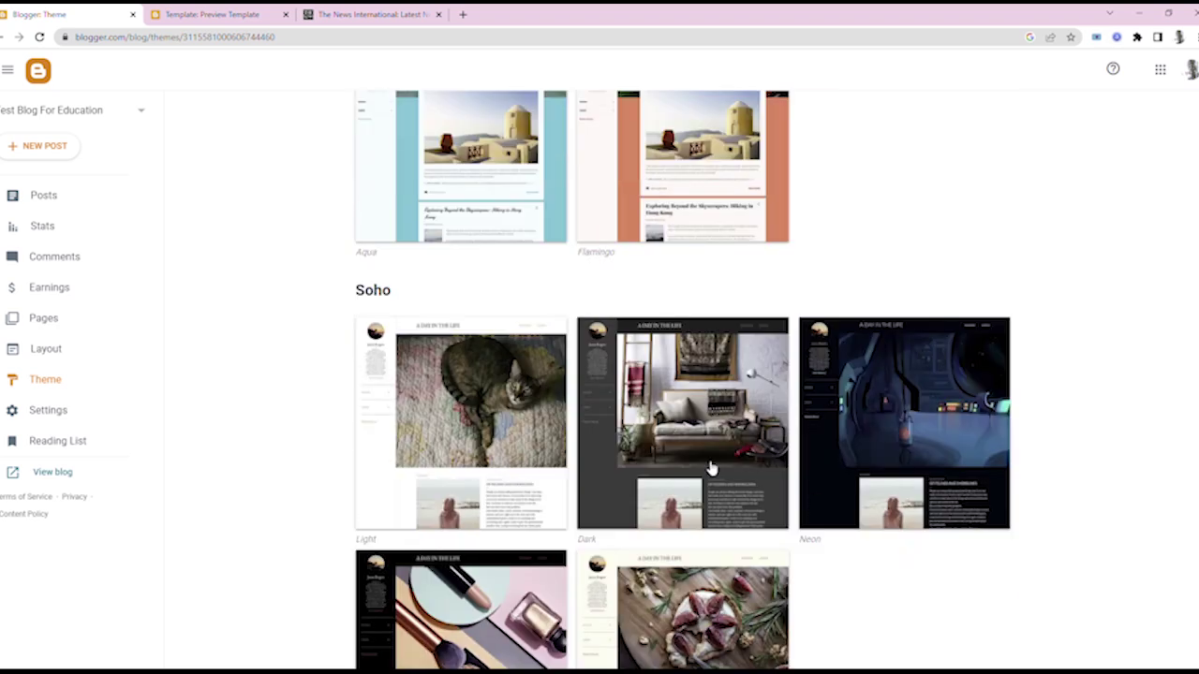
scroll(683, 380, down, 6)
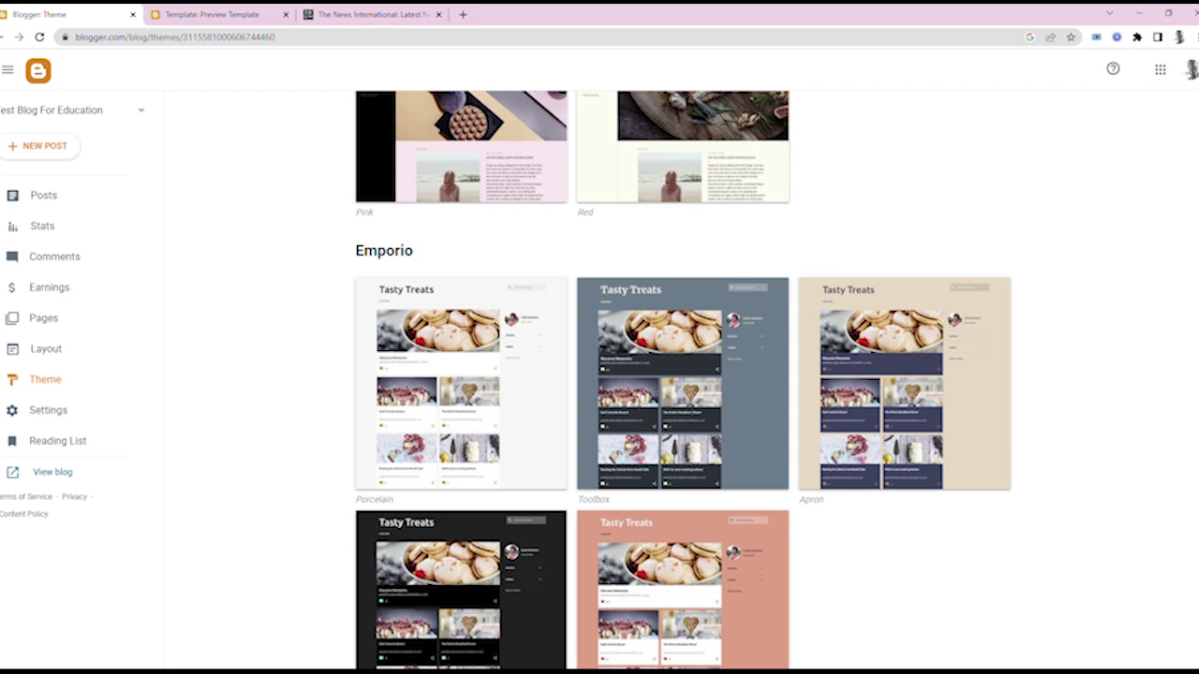
scroll(683, 380, up, 15)
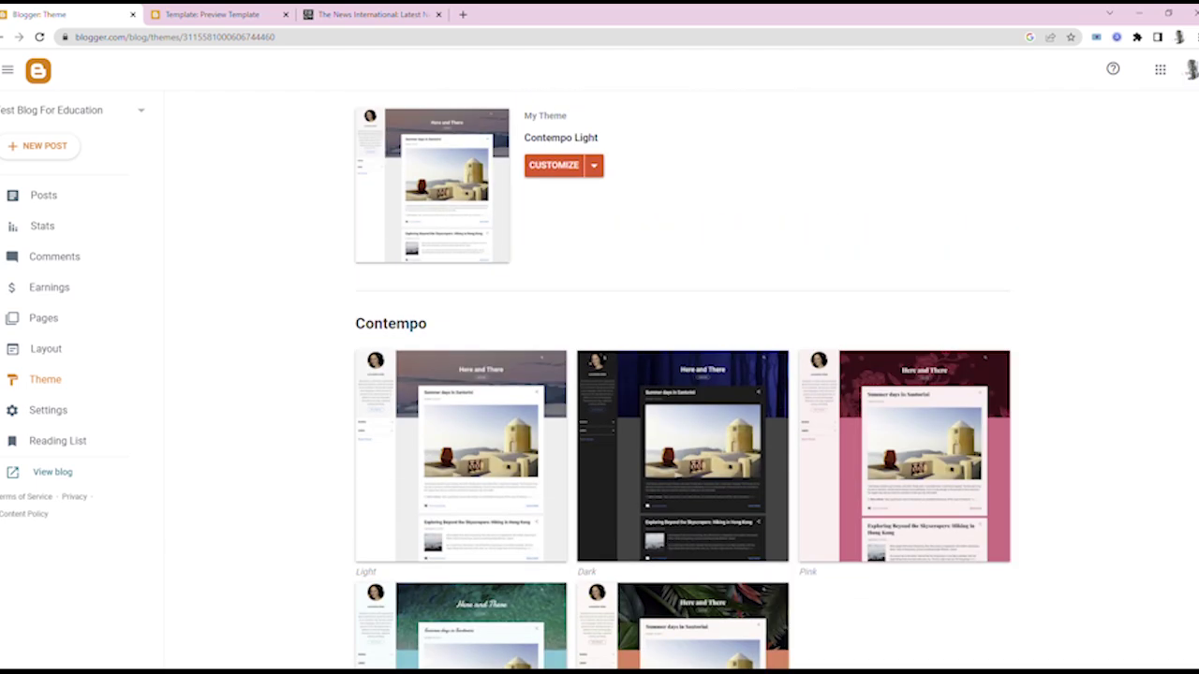
Step: Apply the Light variant of the Notable theme to the blog
scroll(683, 380, down, 10)
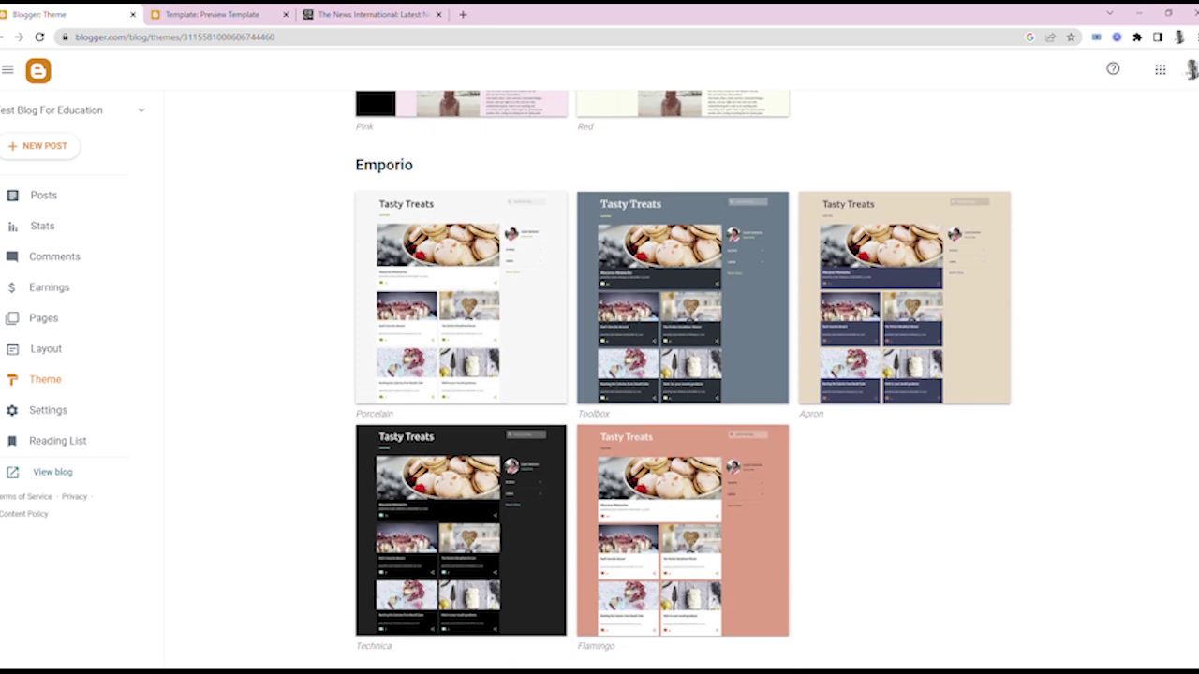
scroll(683, 380, down, 10)
scroll(682, 381, up, 3)
scroll(683, 380, up, 1)
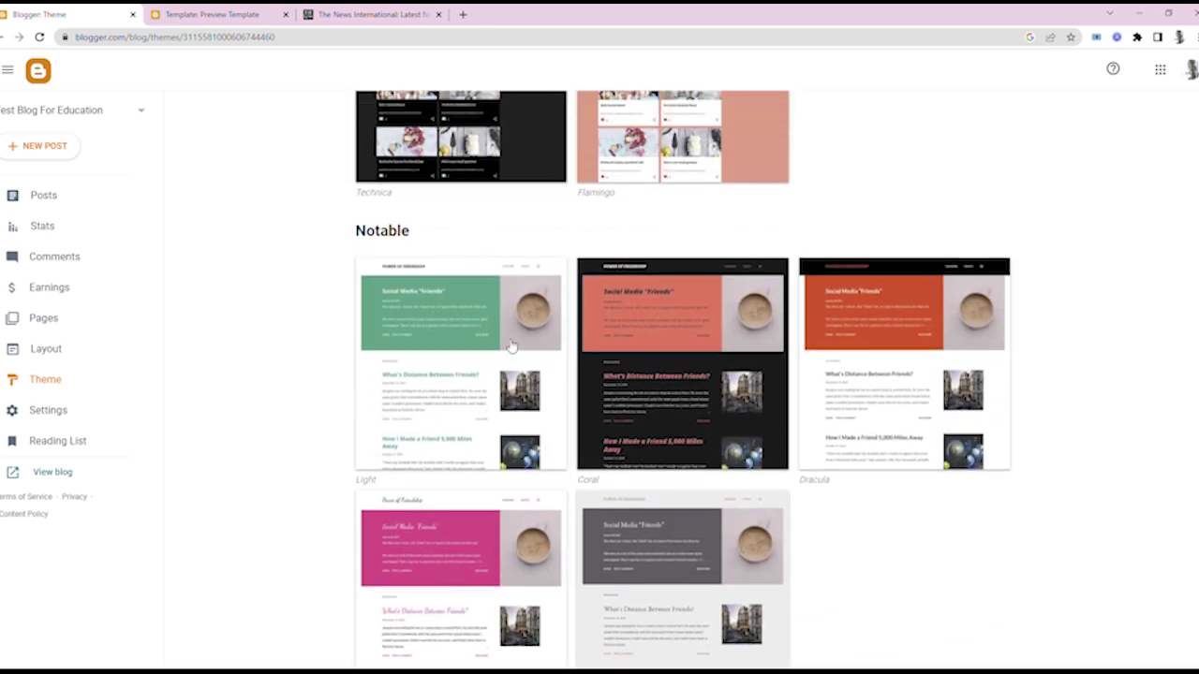
click(426, 393)
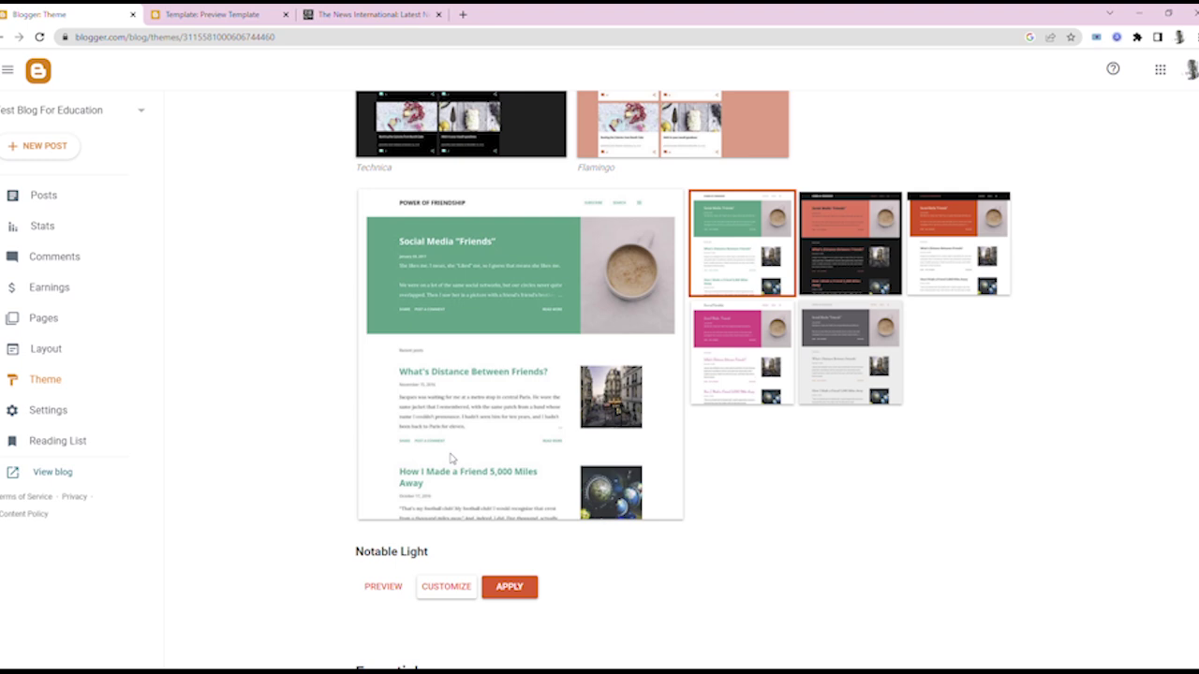
click(516, 590)
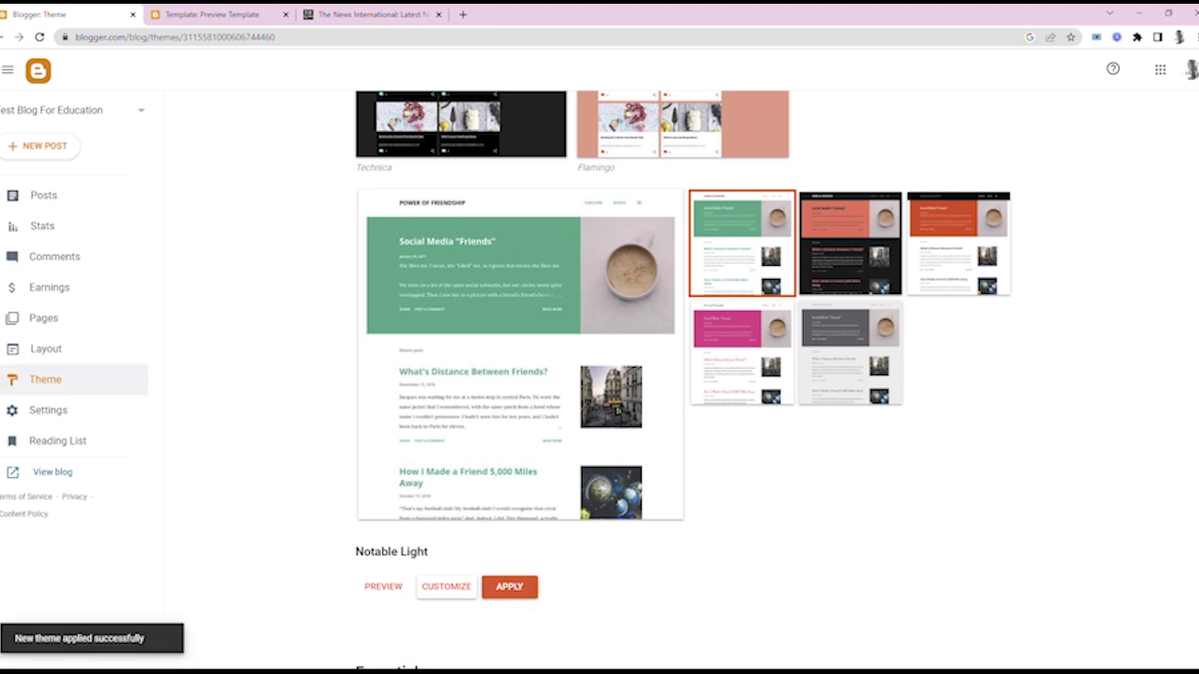
Step: View the live blog with its applied theme, place its tab beside the theme page's, and return to the theme page
click(66, 478)
click(441, 13)
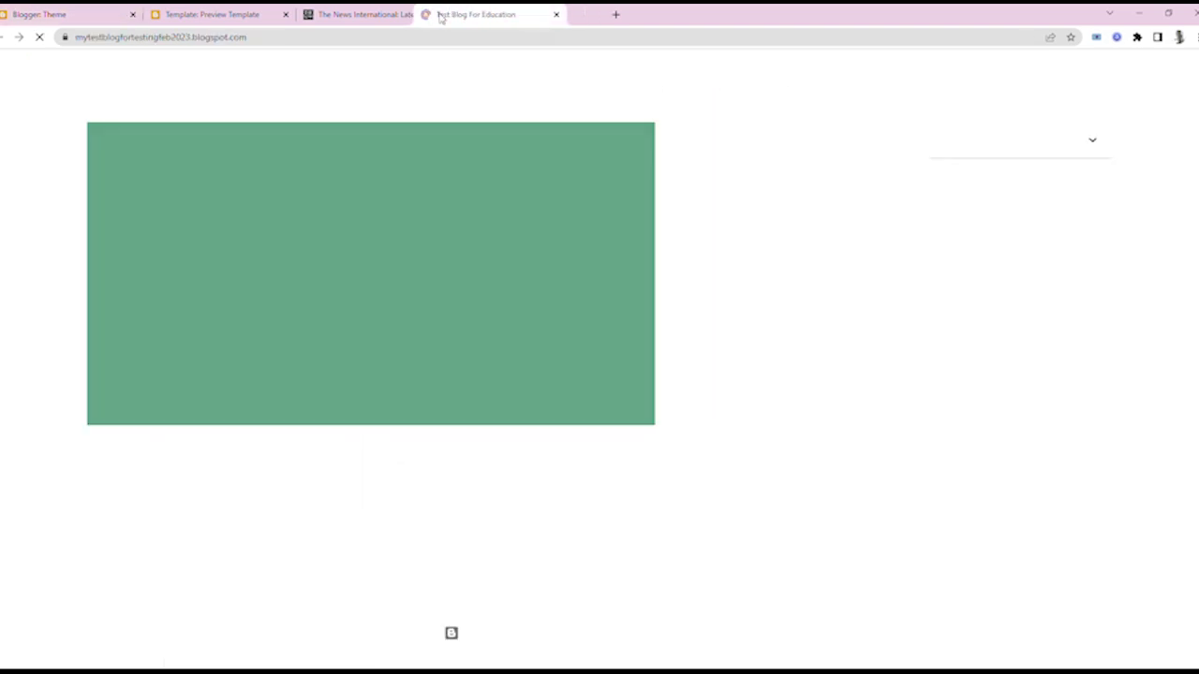
drag(441, 13, 176, 9)
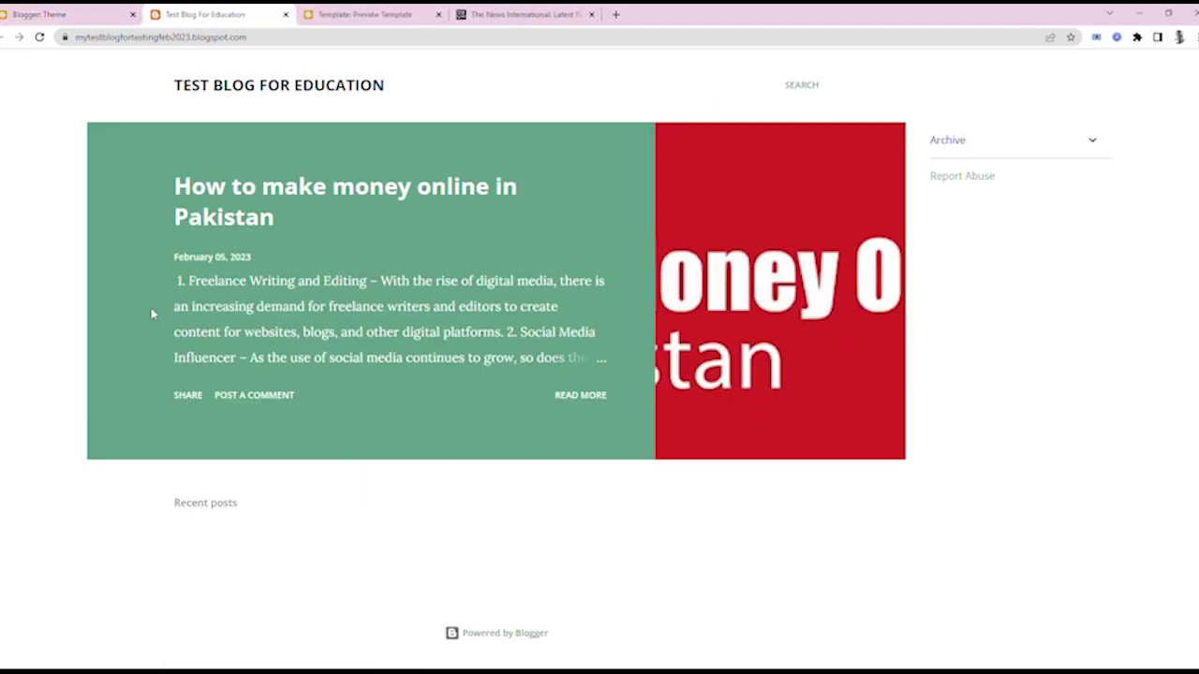
click(42, 14)
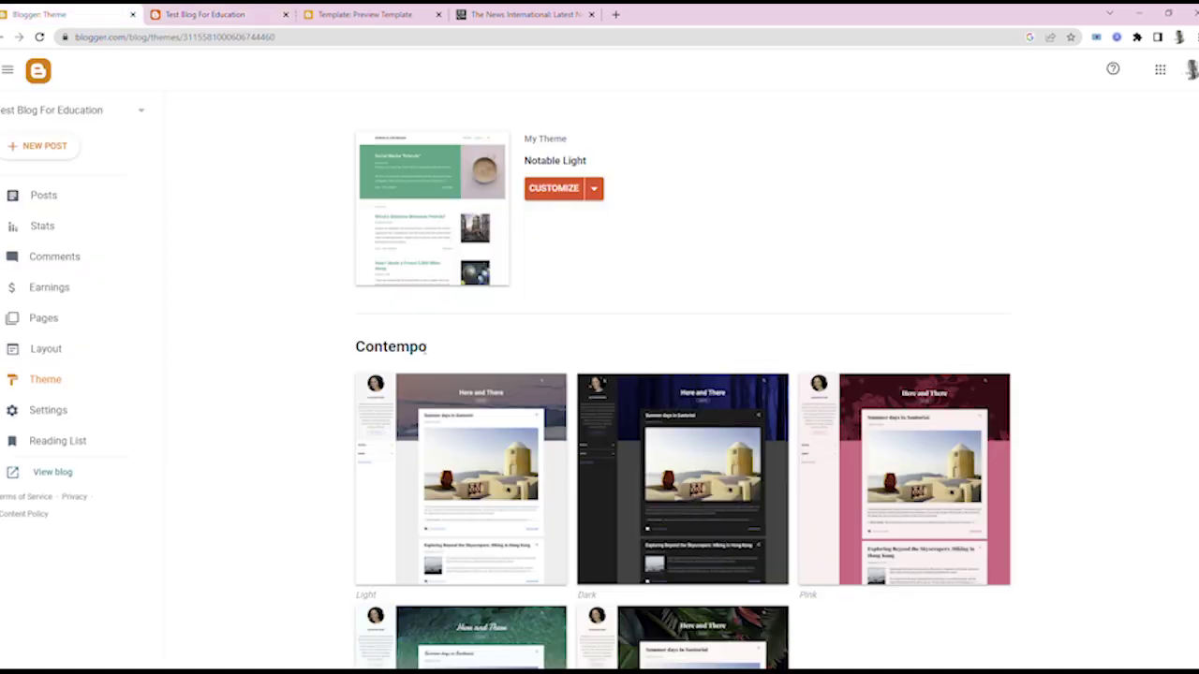
Step: View the published post "How to make money online in Pakistan" on the live blog, placing its tab beside the Blogger dashboard's
click(77, 208)
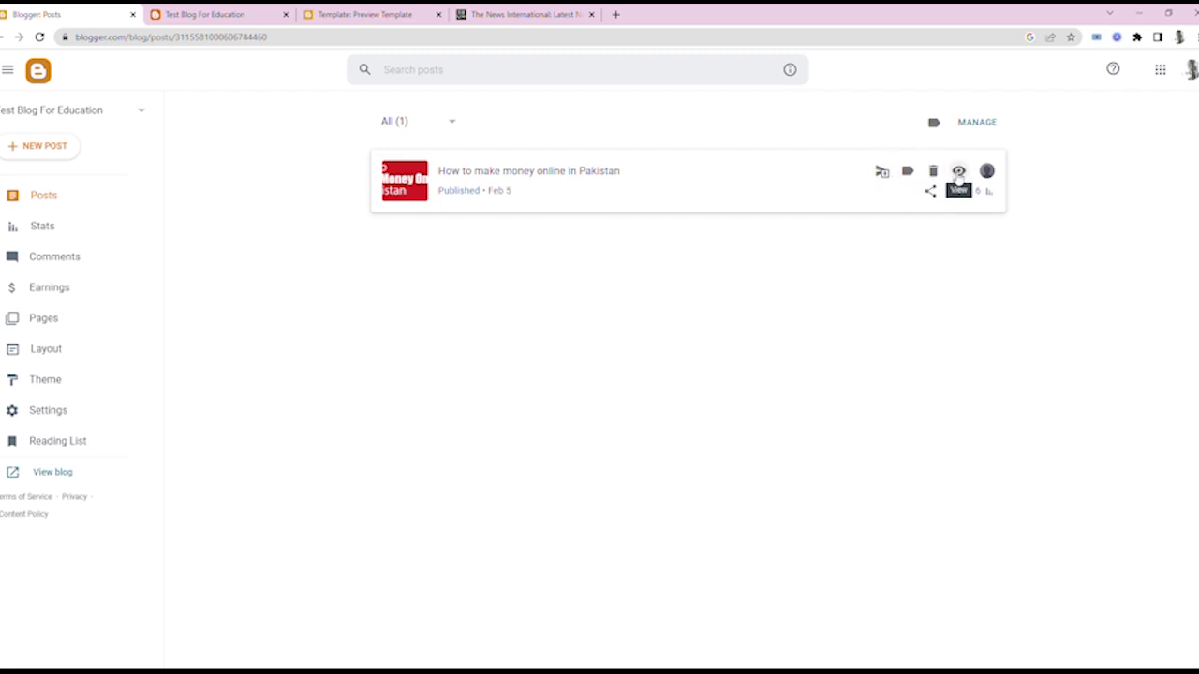
click(959, 172)
click(661, 16)
drag(661, 16, 230, 15)
scroll(469, 309, down, 15)
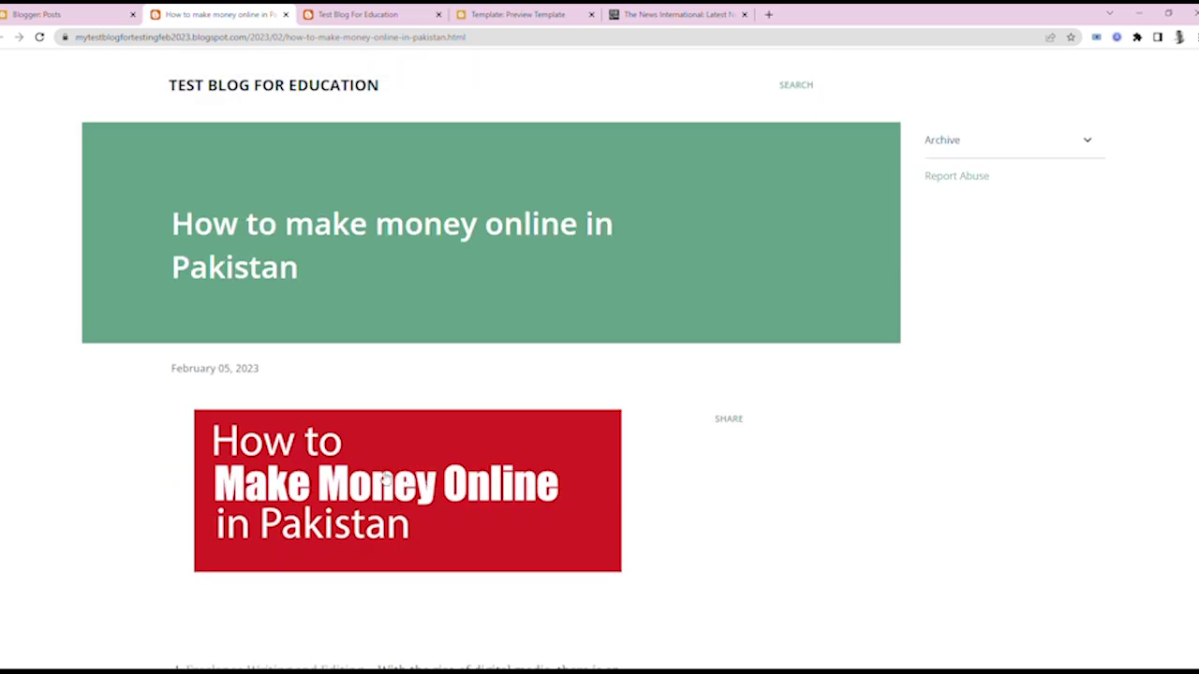
Step: Compare the post with the blog's home page, and remove the path after blogspot.com/ from the post's address to load the home page
click(356, 14)
click(230, 13)
double_click(93, 39)
double_click(135, 38)
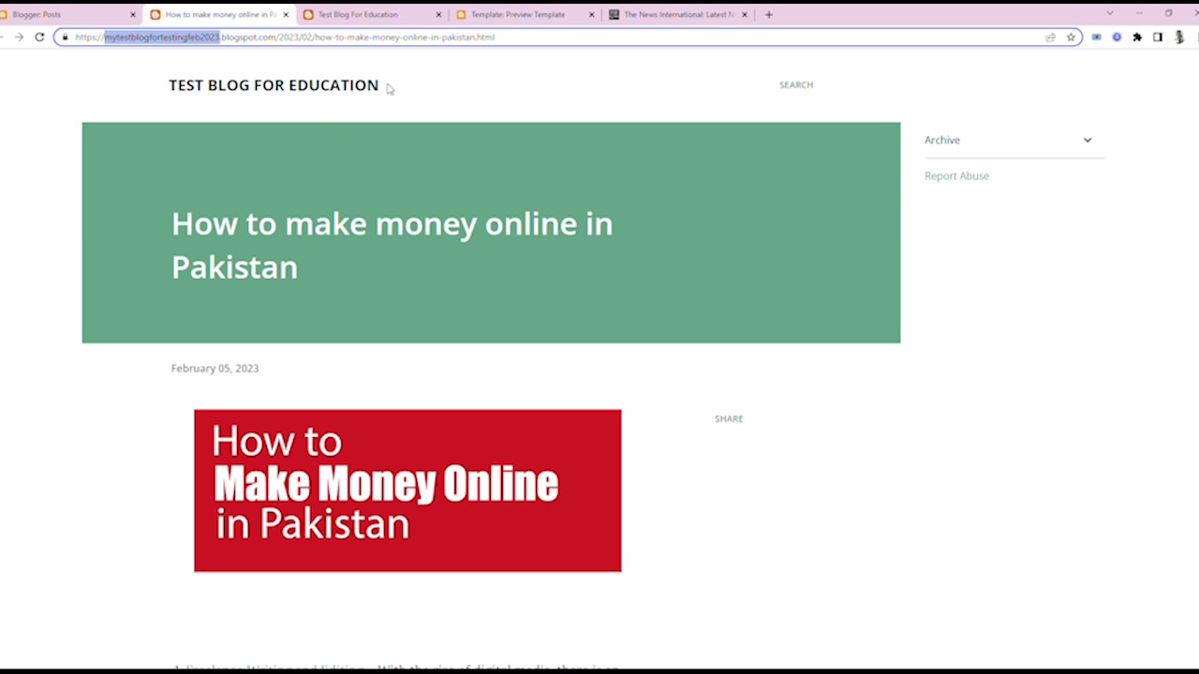
click(286, 39)
drag(281, 38, 867, 87)
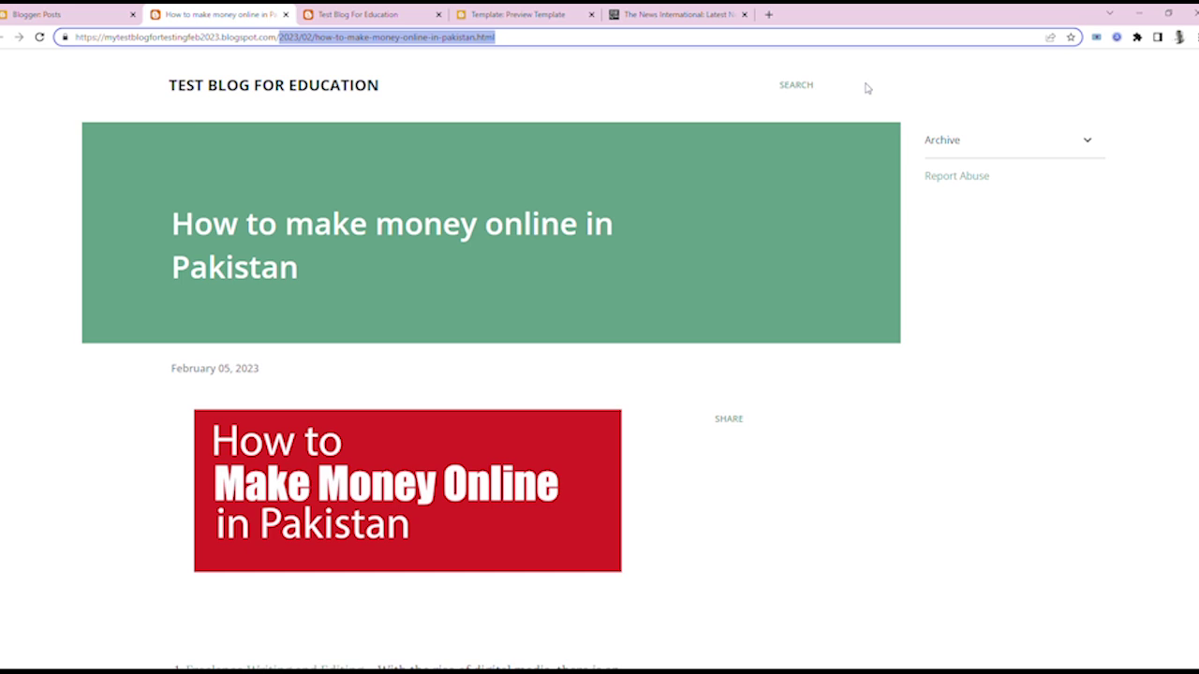
key(BackSpace)
key(Return)
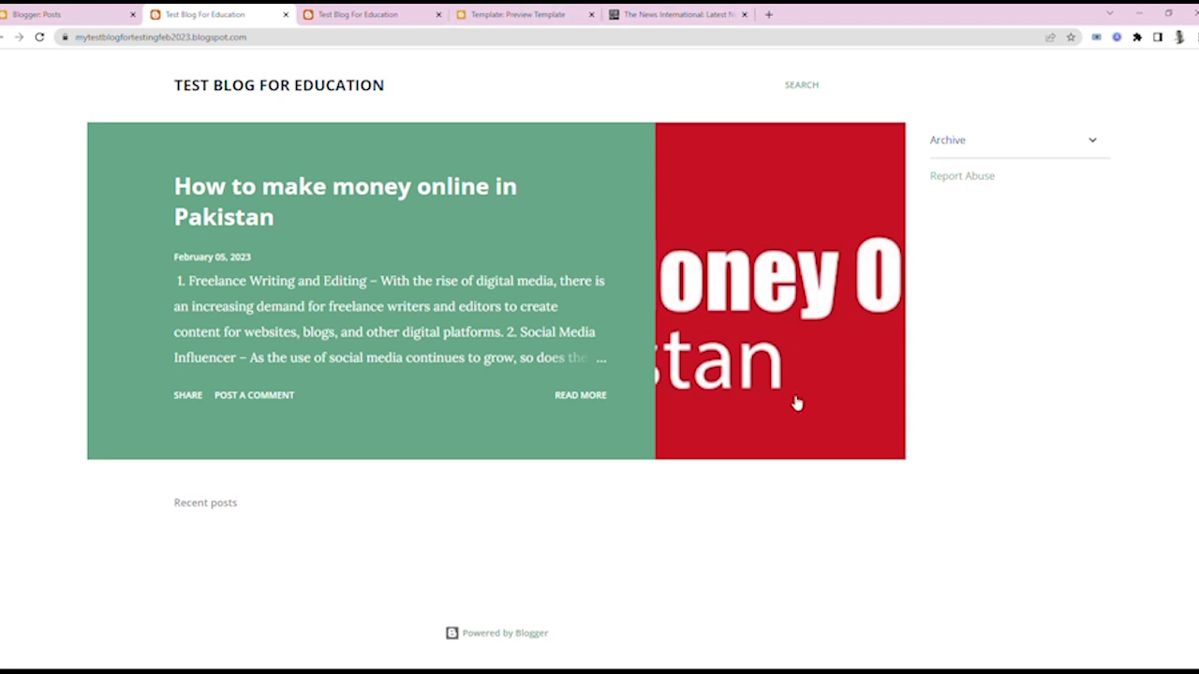
Step: Return to the blog's theme page in the dashboard and look through the theme gallery down to Travel and back
key(ctrl+shift+Tab)
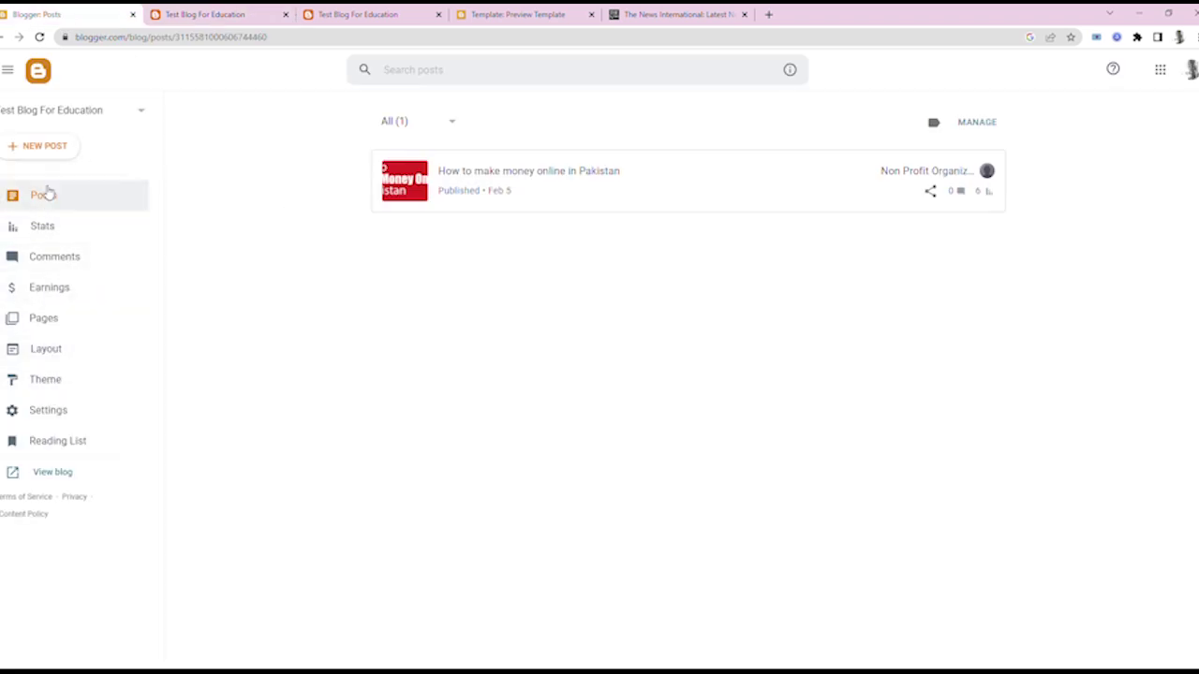
click(58, 384)
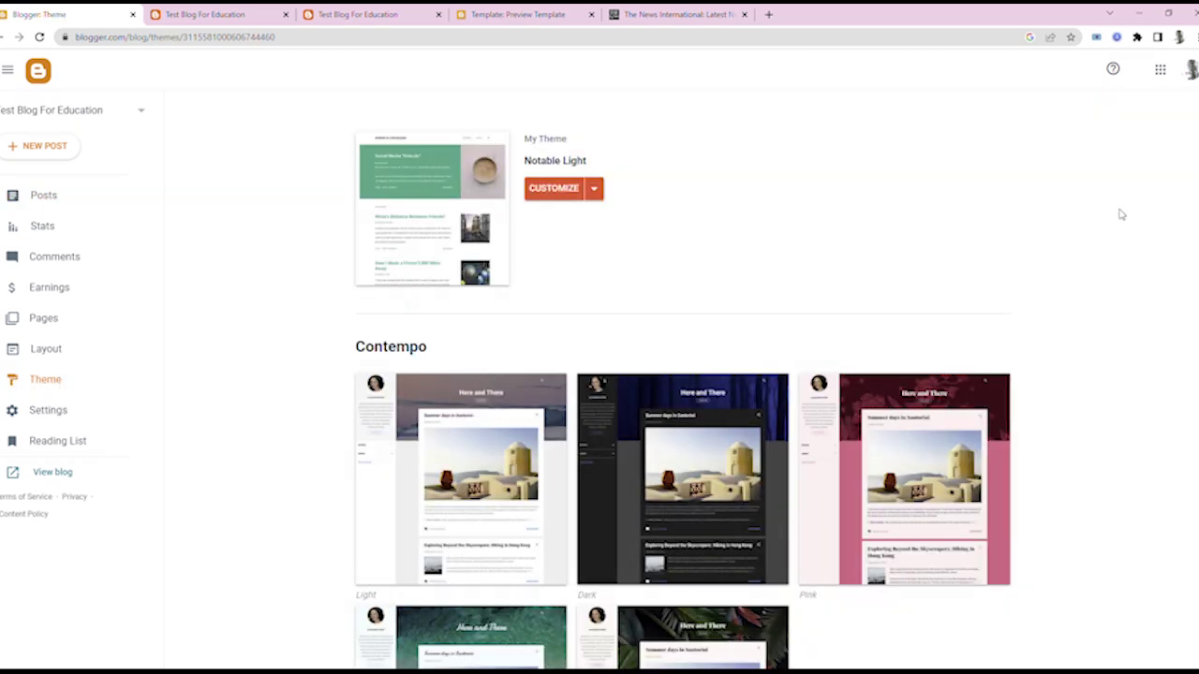
scroll(683, 381, down, 15)
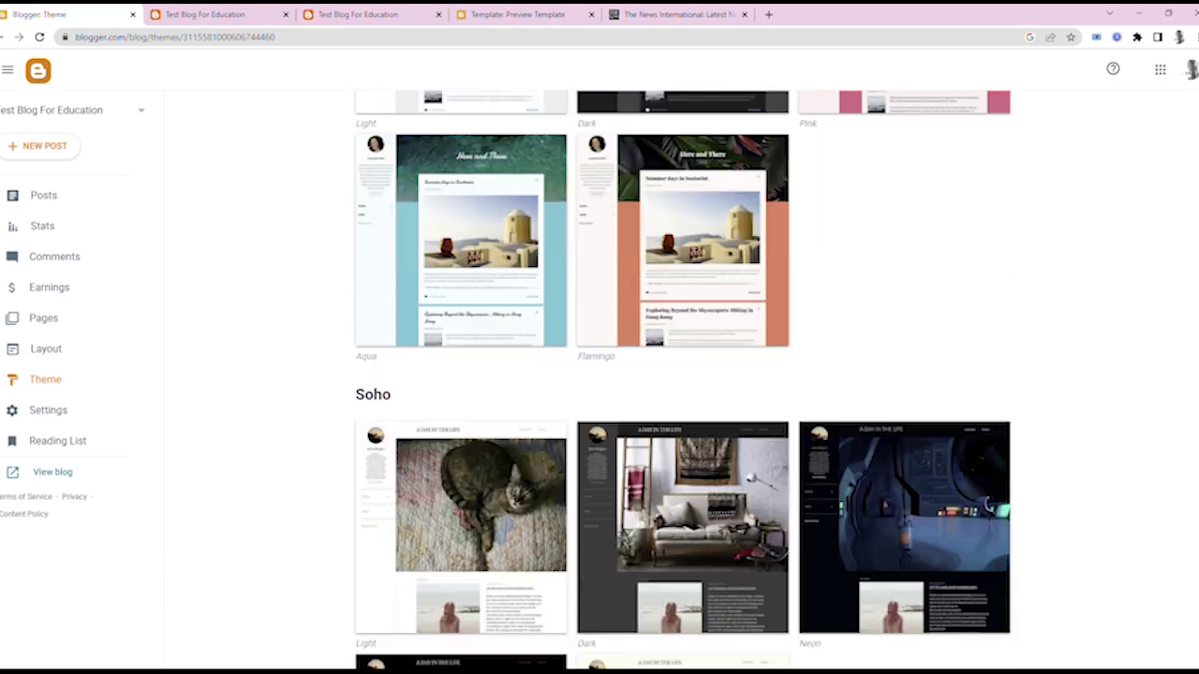
scroll(682, 380, down, 10)
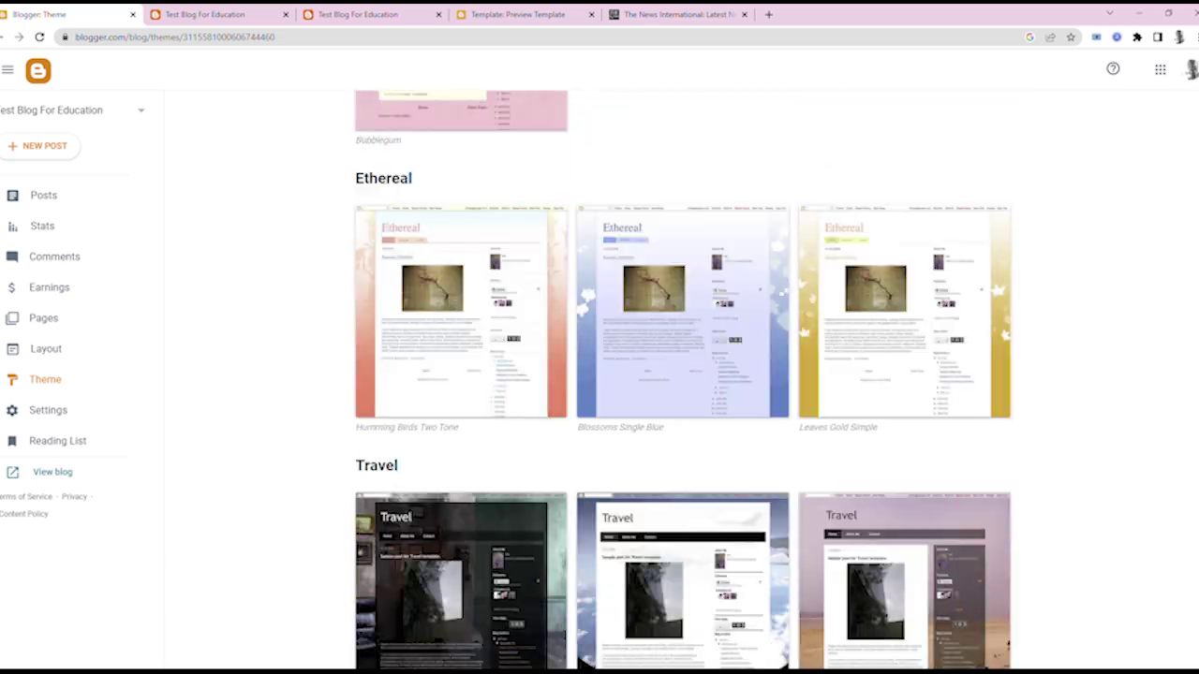
scroll(682, 380, up, 20)
scroll(683, 381, up, 5)
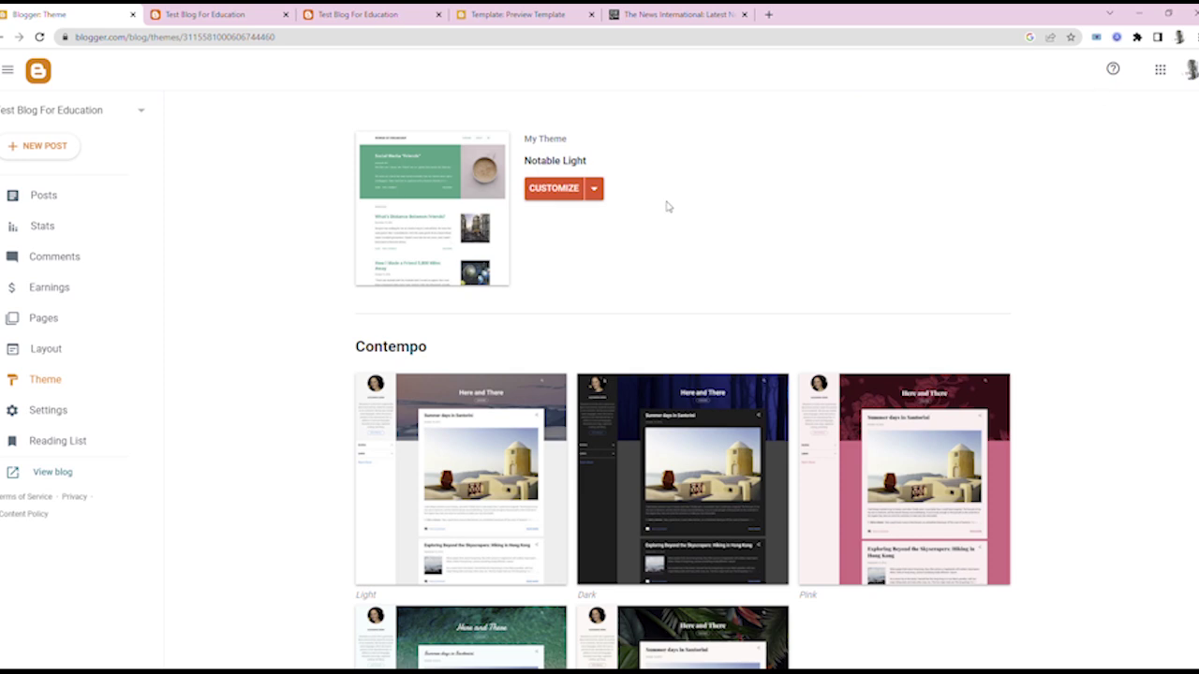
Step: Look at the extra options for the current Notable Light theme, such as Backup, Restore and Edit HTML, without choosing any
click(593, 191)
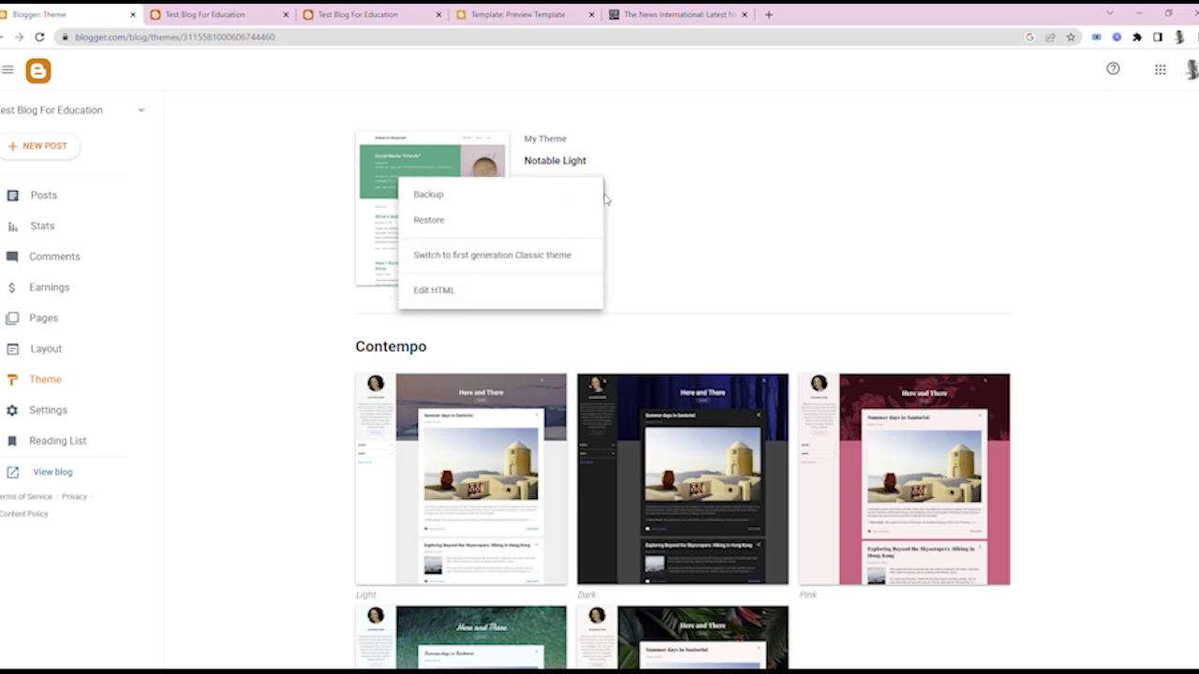
click(683, 237)
click(599, 191)
click(659, 254)
Step: Examine the Background, Advanced and Gadgets settings in the theme customizer, and return to the theme page without changes
click(562, 192)
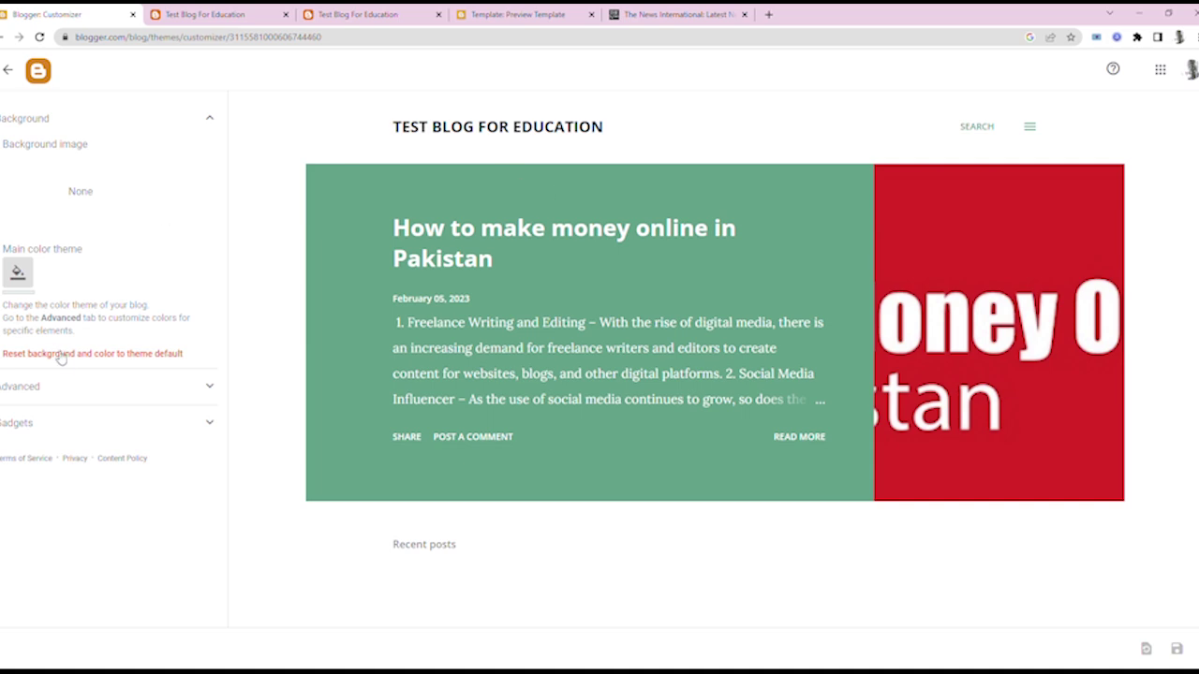
click(94, 387)
scroll(171, 450, down, 5)
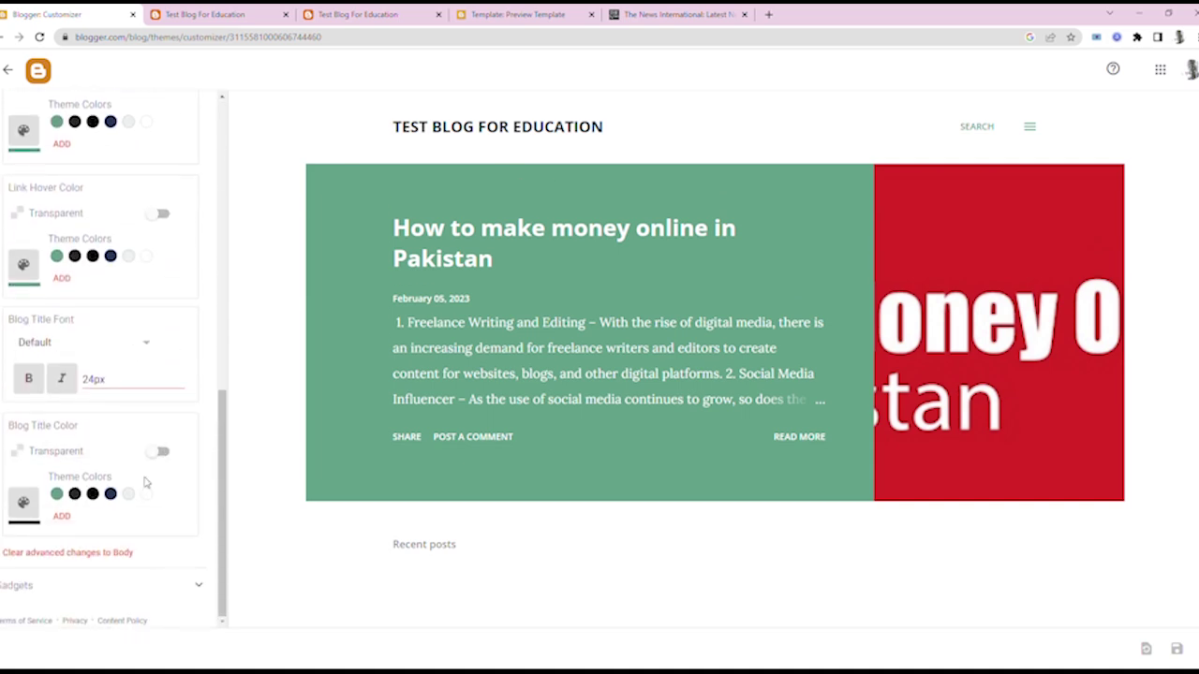
click(156, 587)
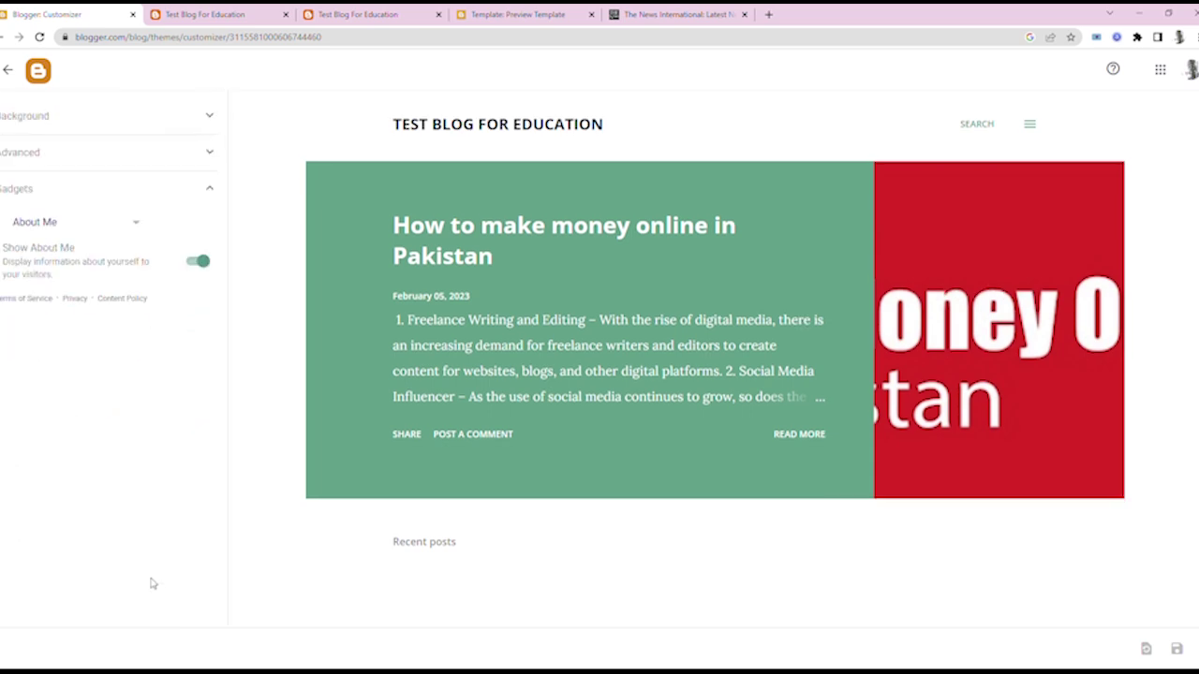
click(99, 222)
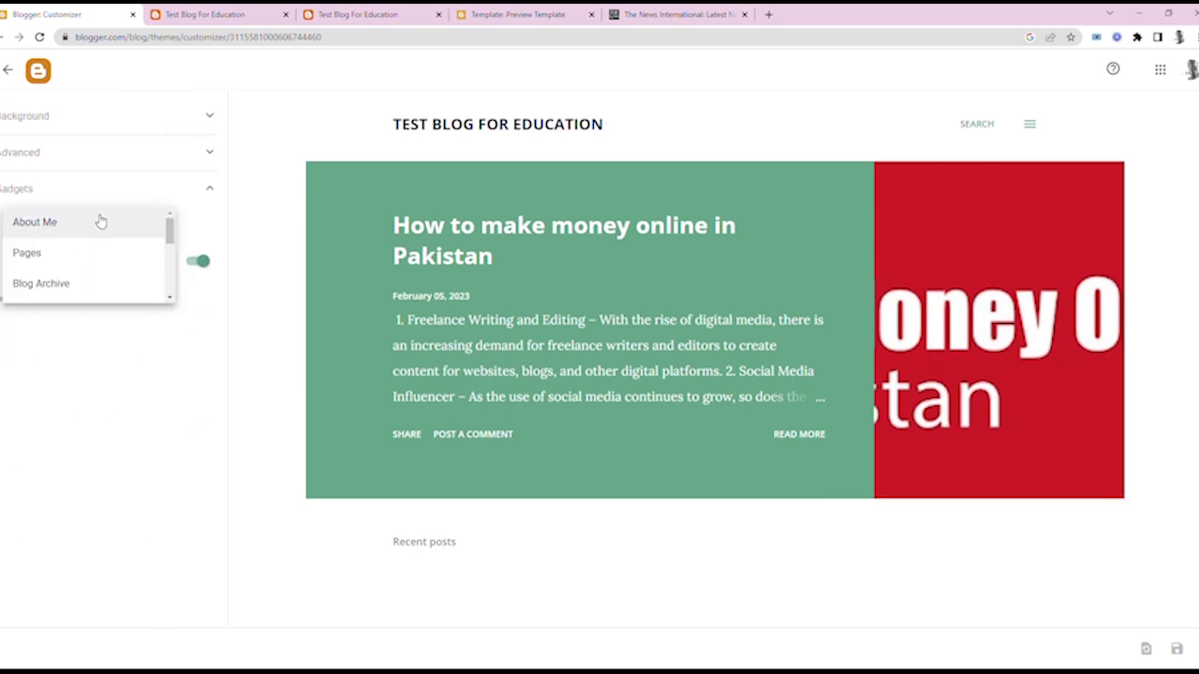
click(99, 345)
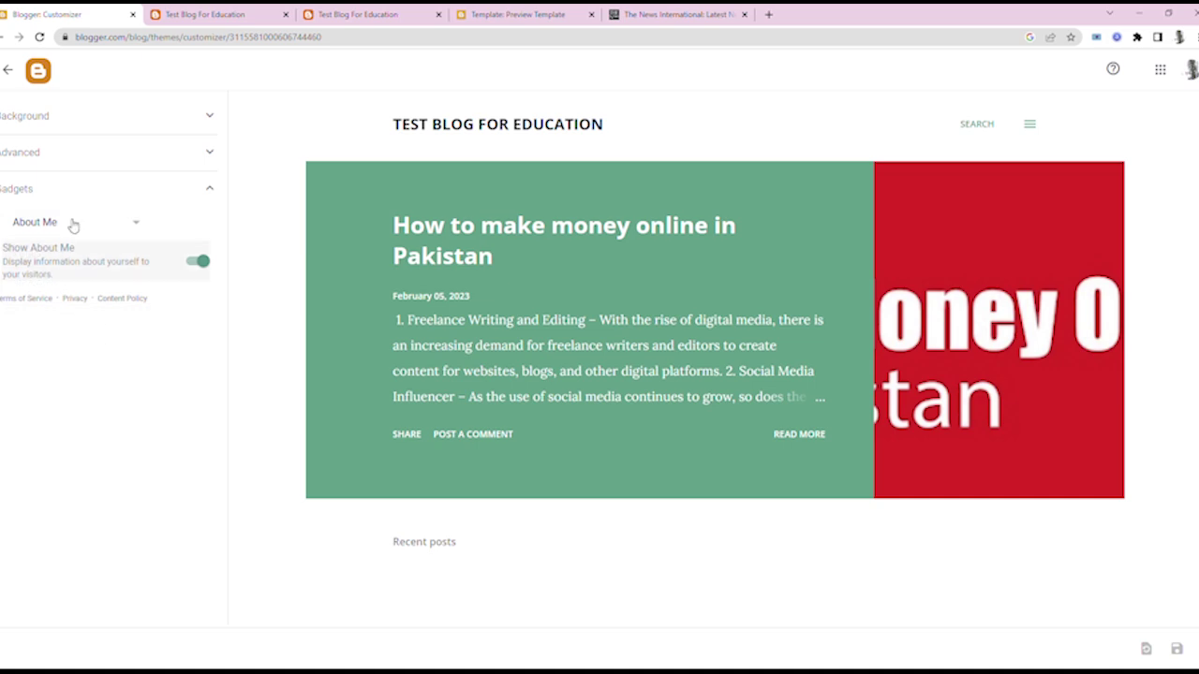
click(7, 71)
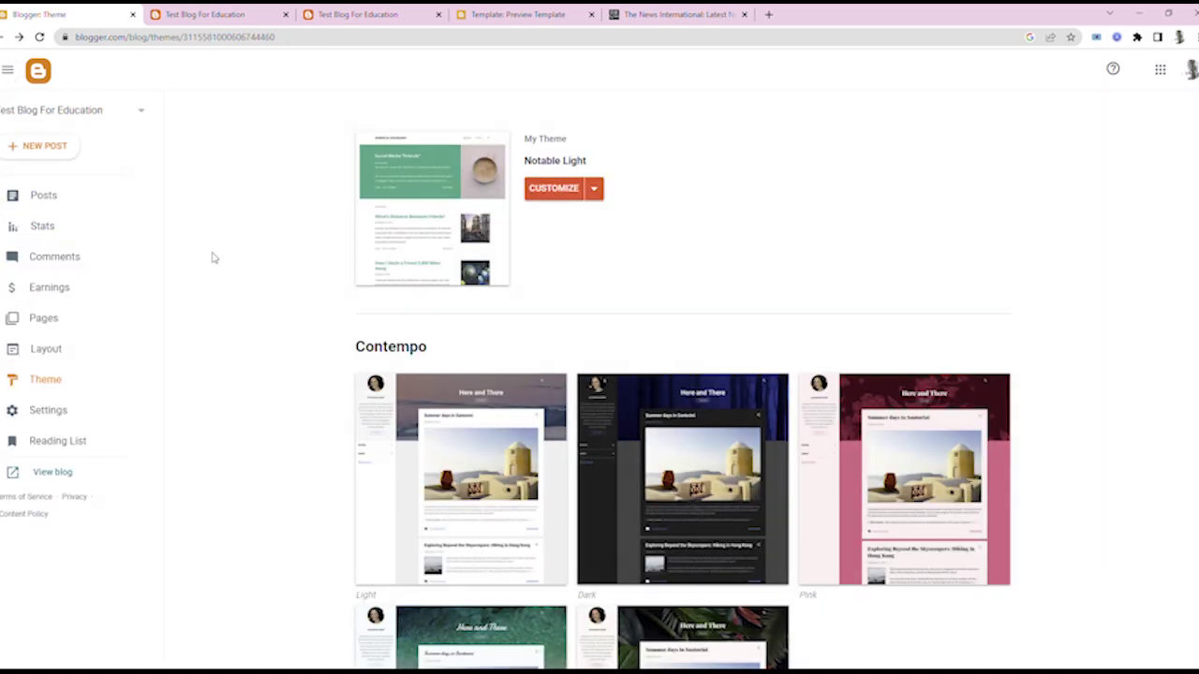